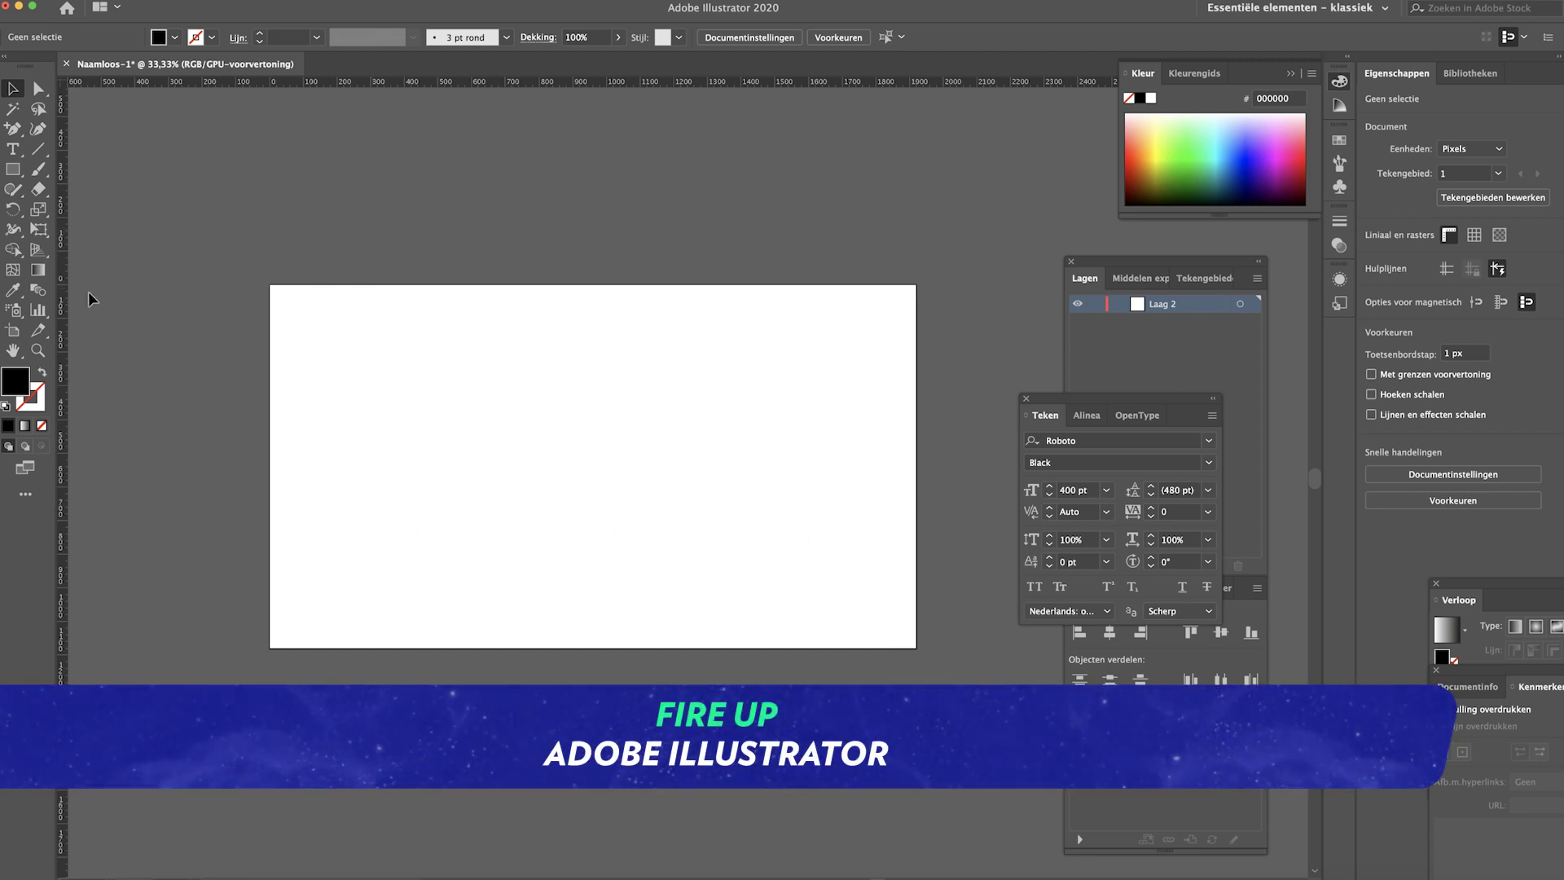
# - Check that the blank artboard measures 1920 × 1080 px
pyautogui.click(13, 332)
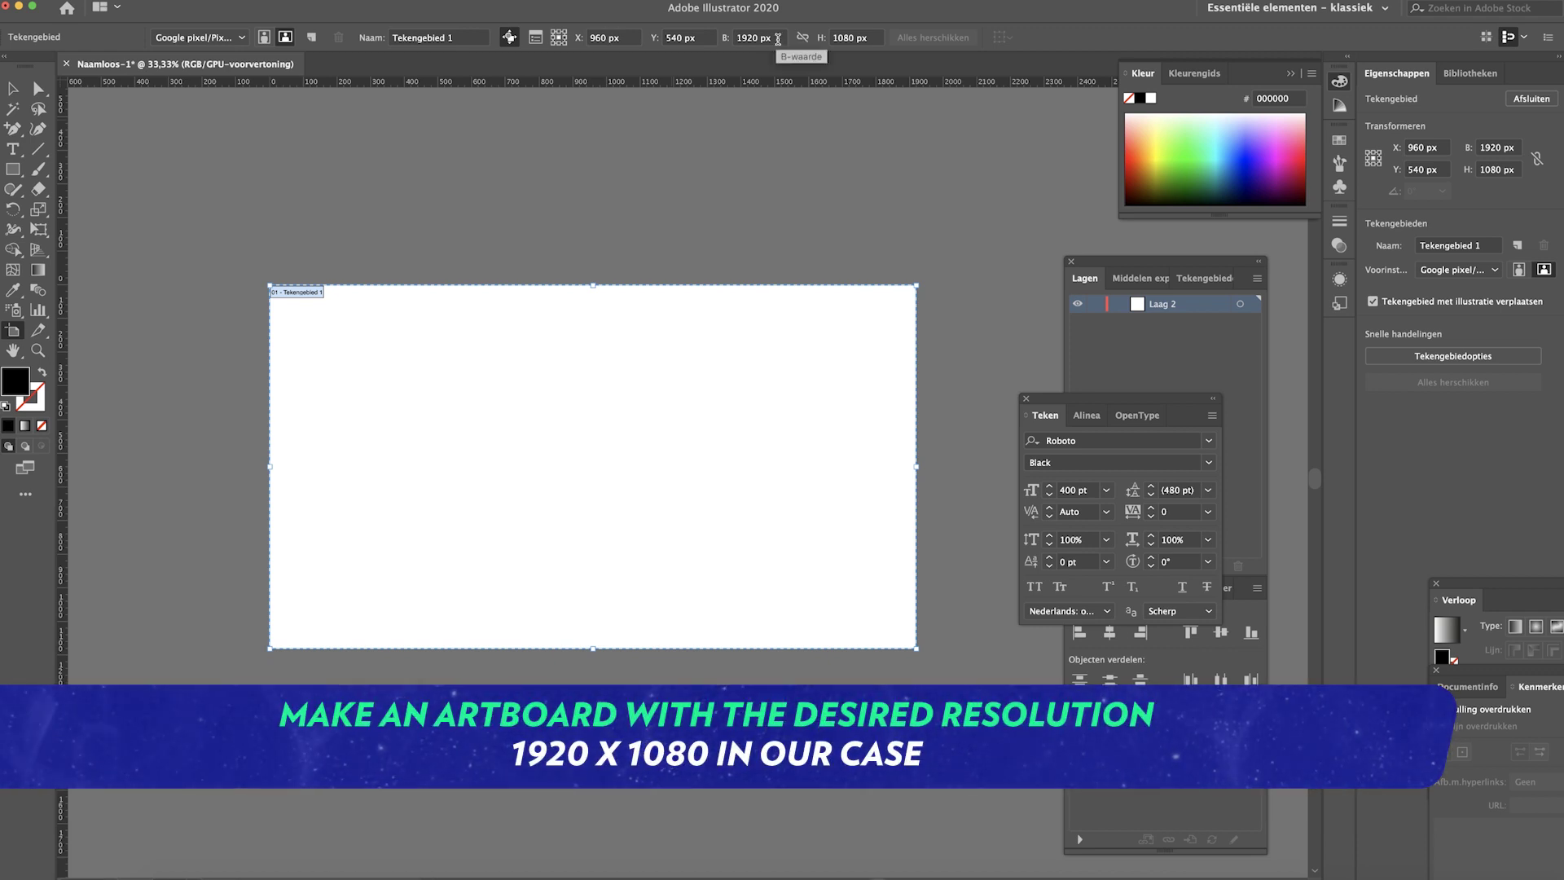
# - Type the word 'impact' on the artboard in Roboto Black 400 pt
pyautogui.click(12, 88)
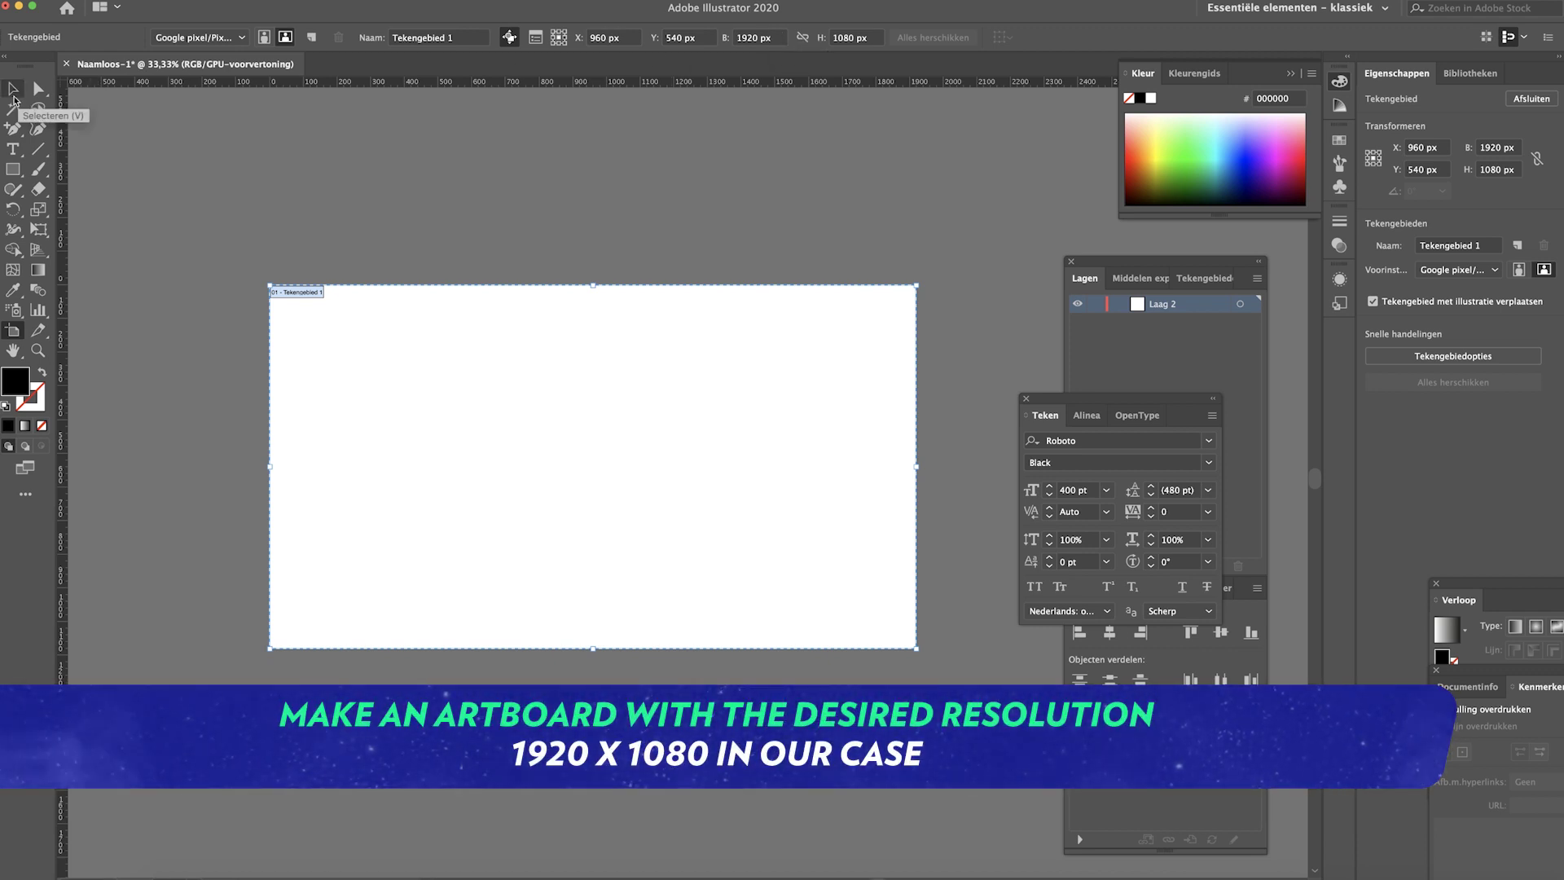
pyautogui.click(360, 237)
pyautogui.press('t')
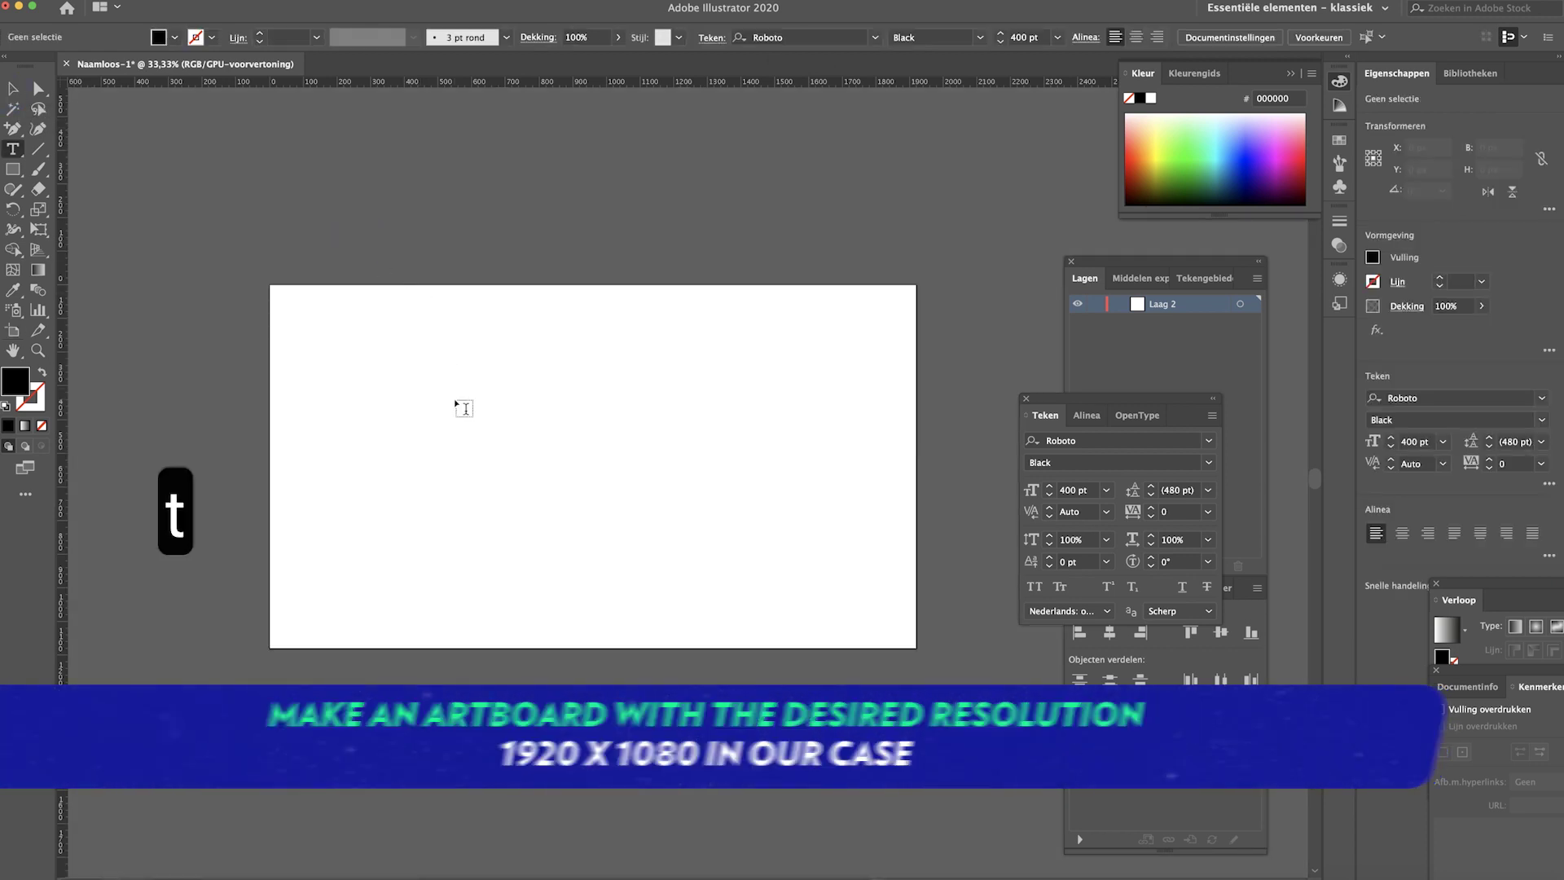
pyautogui.click(357, 454)
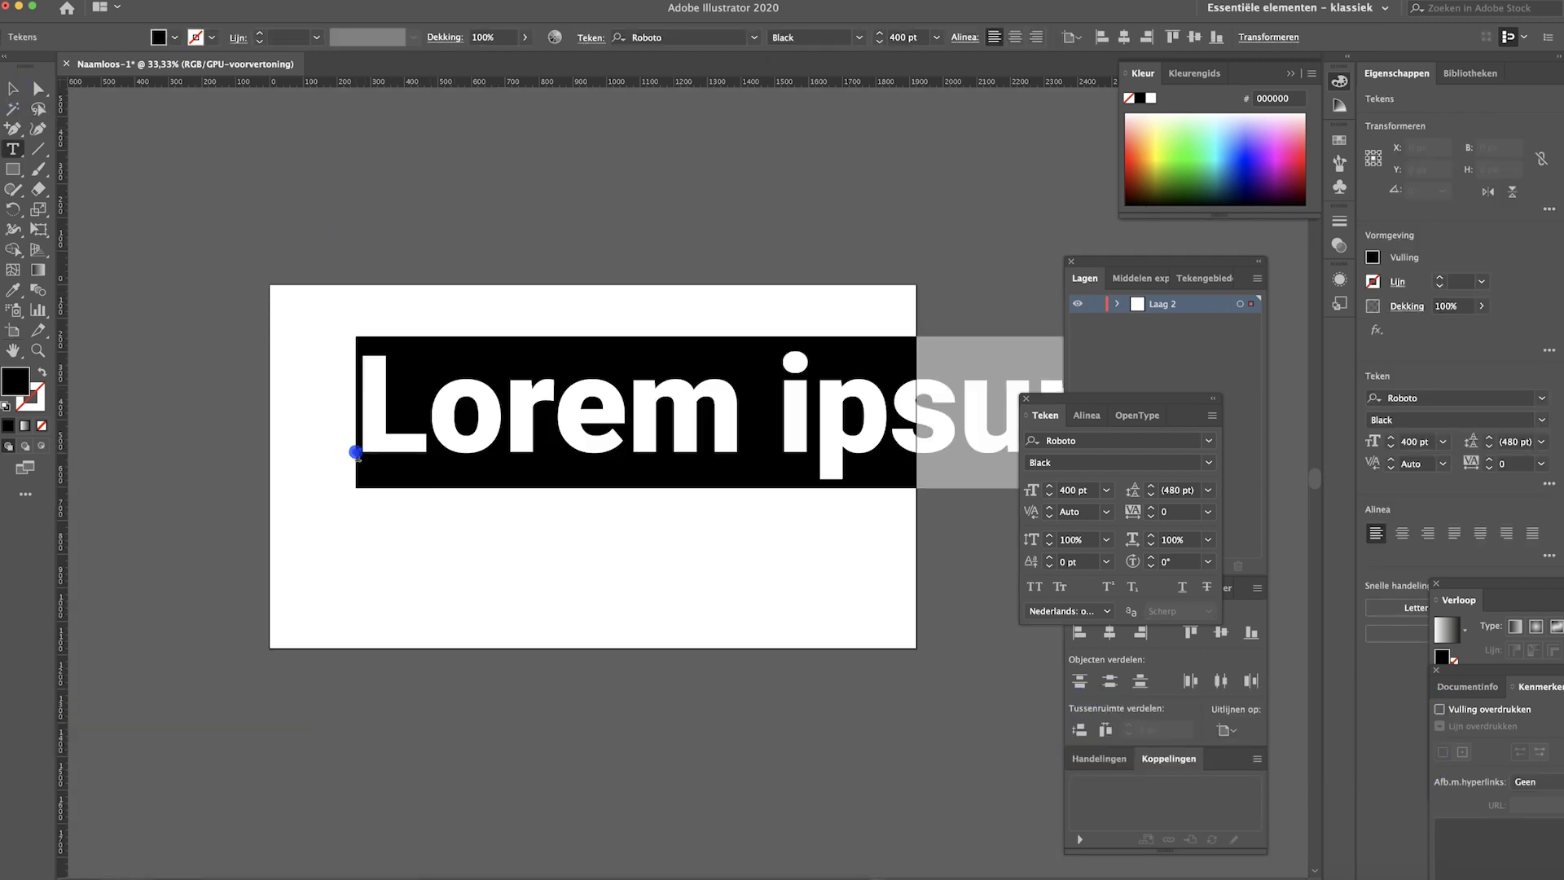
pyautogui.write('impact')
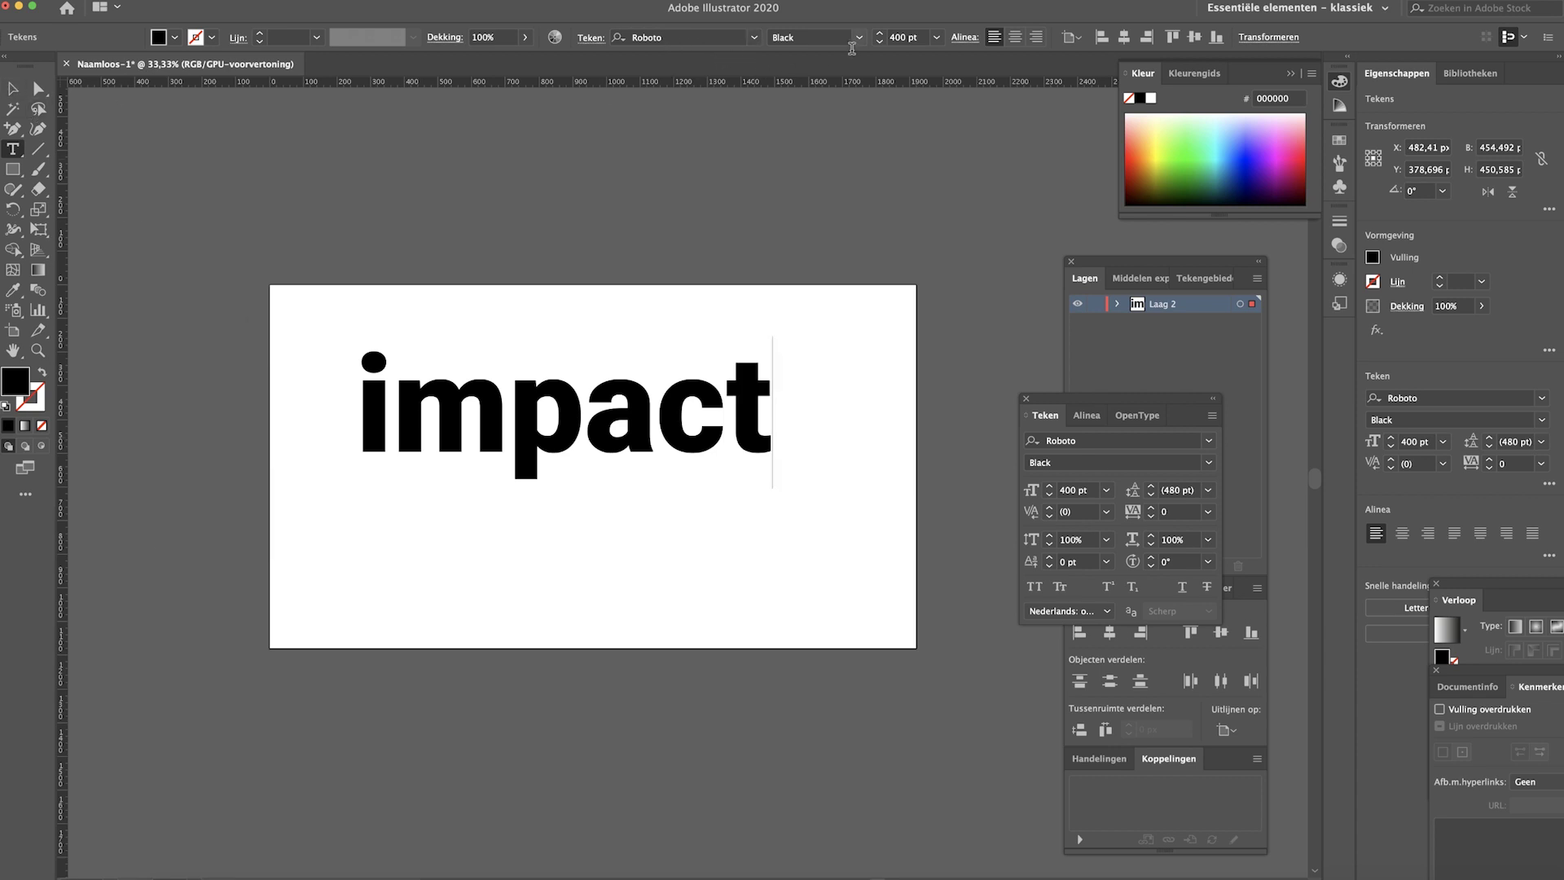
pyautogui.press('Escape')
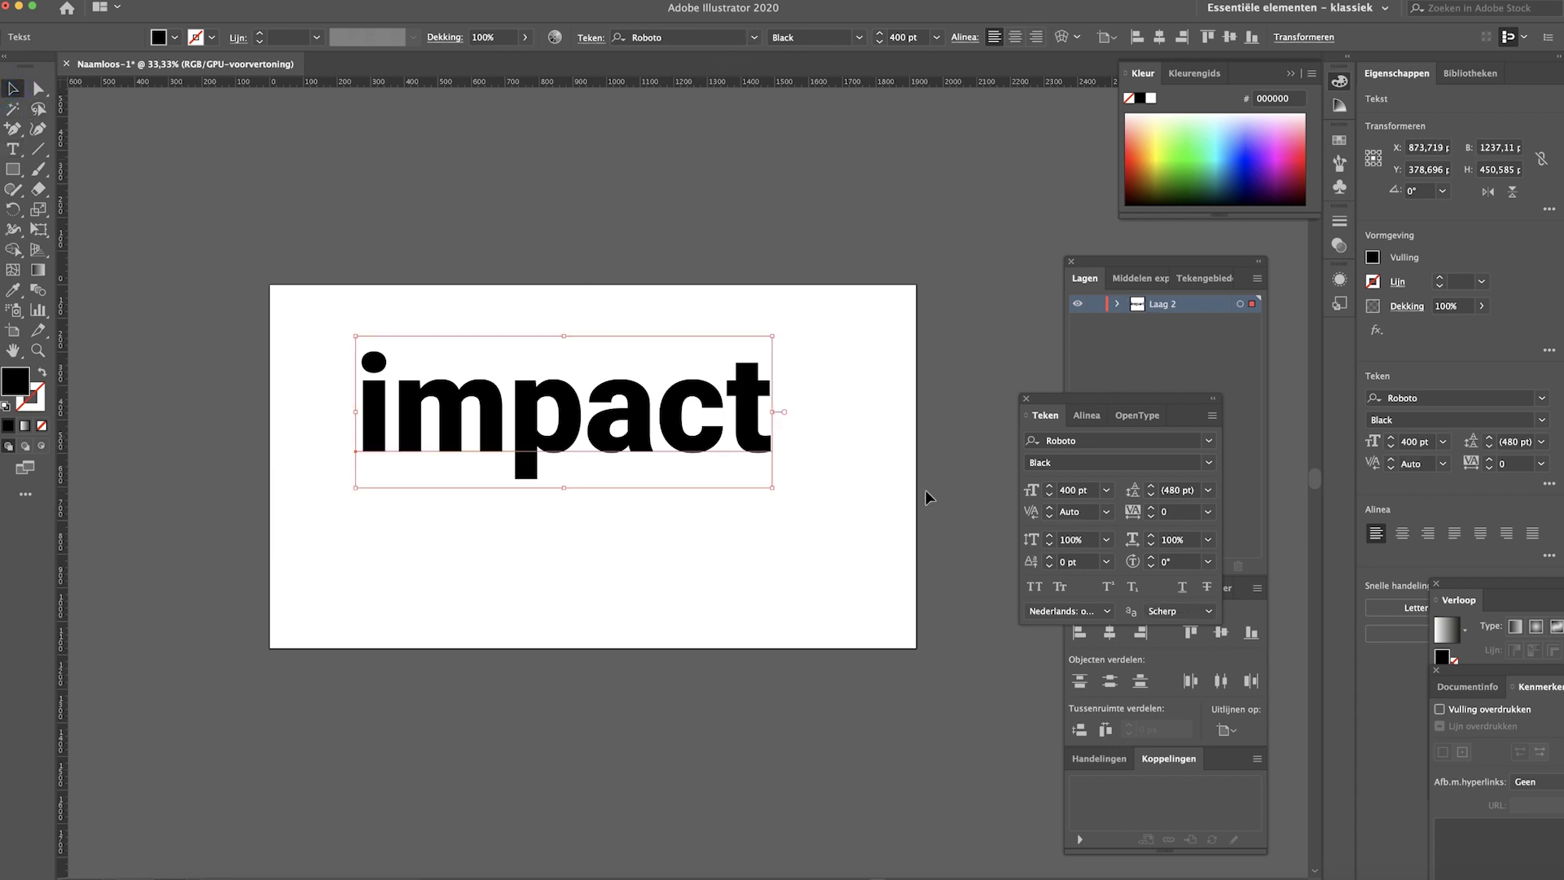
# - Centre the impact text horizontally and vertically on the artboard at 960 × 540 px
pyautogui.click(926, 493)
pyautogui.click(726, 447)
pyautogui.click(1257, 617)
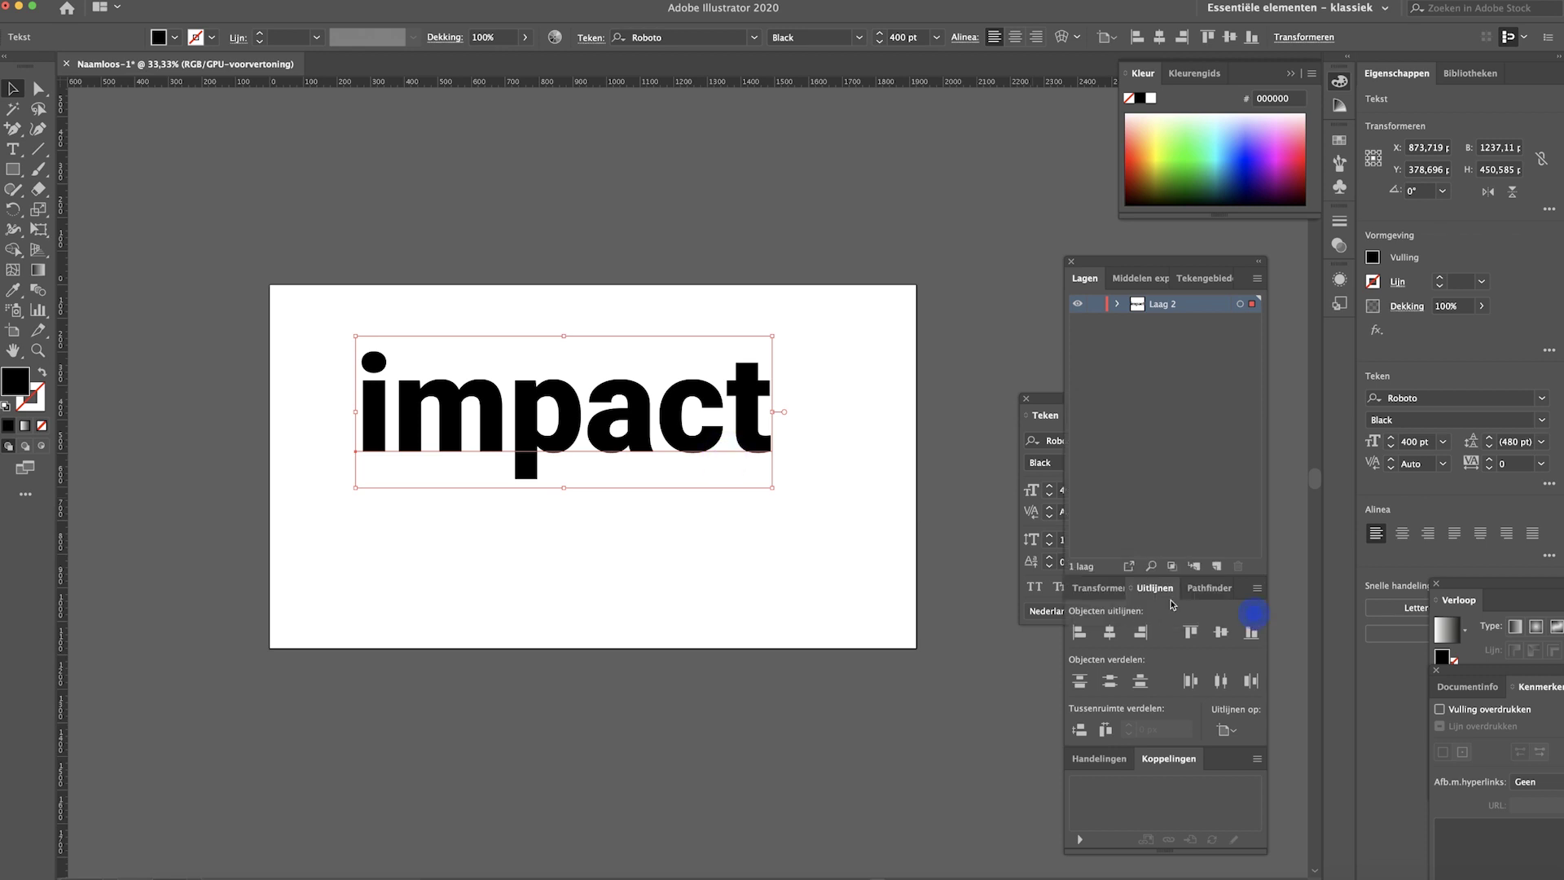
pyautogui.click(1109, 633)
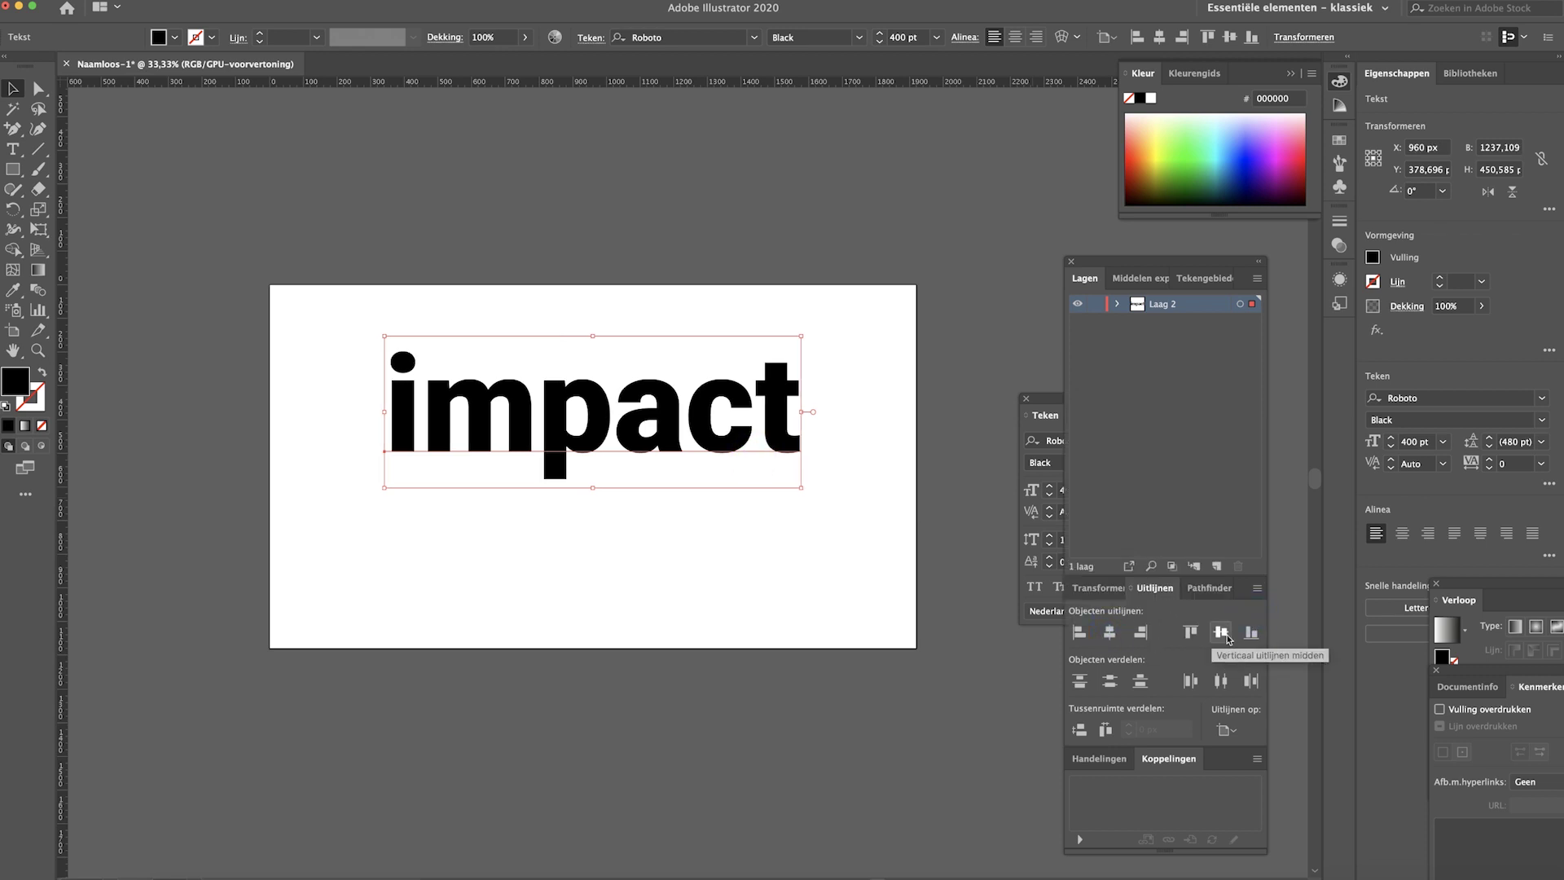
pyautogui.click(1224, 634)
pyautogui.click(853, 602)
pyautogui.scroll(3, 853, 602)
pyautogui.click(794, 554)
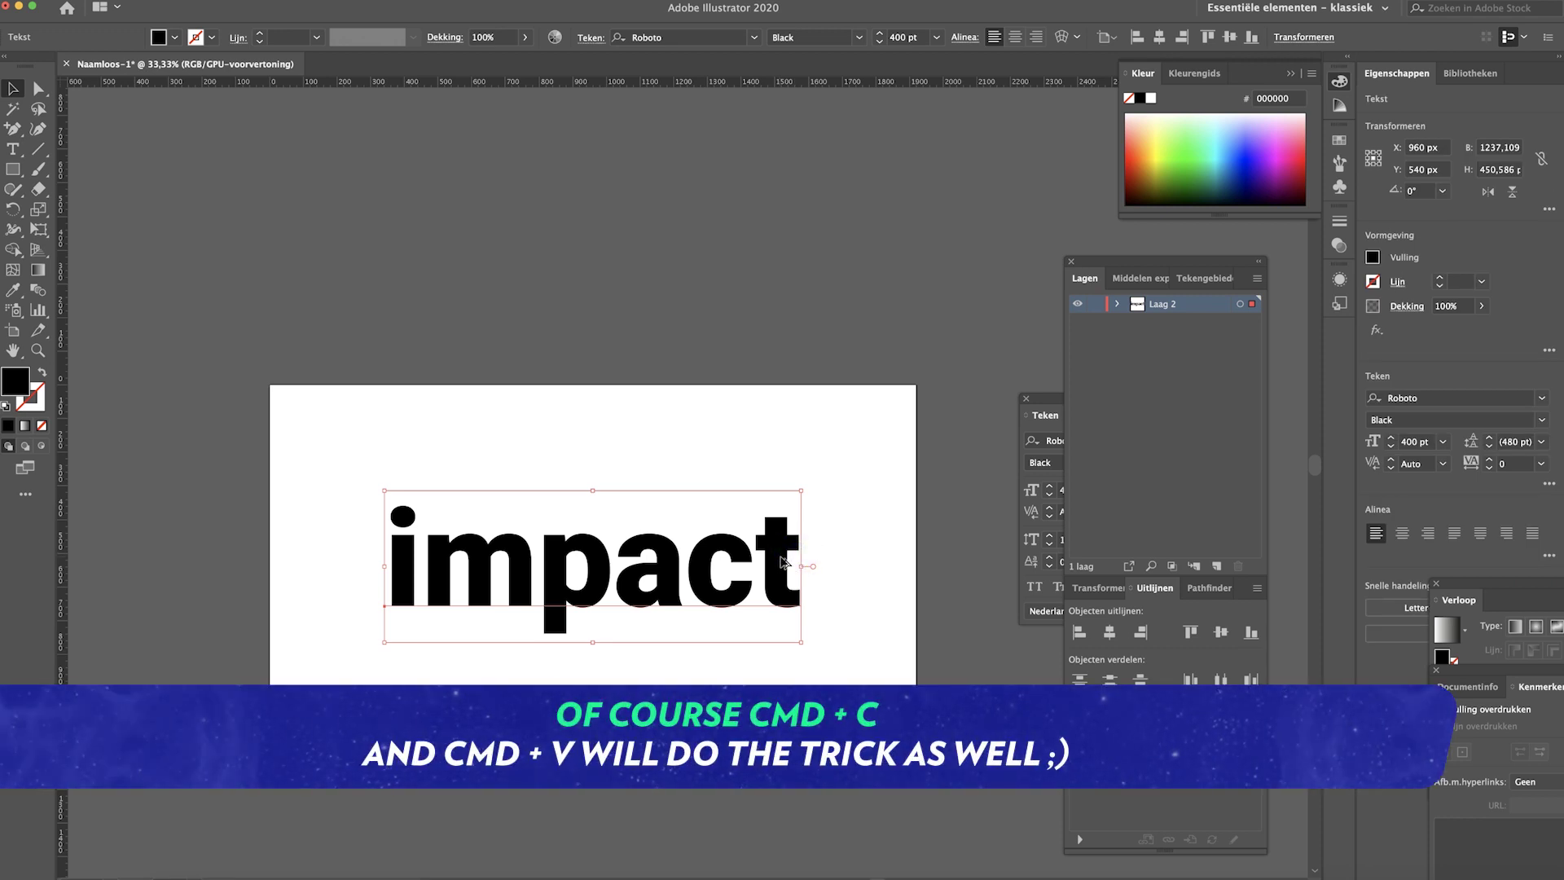
# - Alt-drag a spare copy of impact above the artboard and expand the original into outlines
pyautogui.moveTo(782, 562); pyautogui.dragTo(780, 236)
pyautogui.click(794, 570)
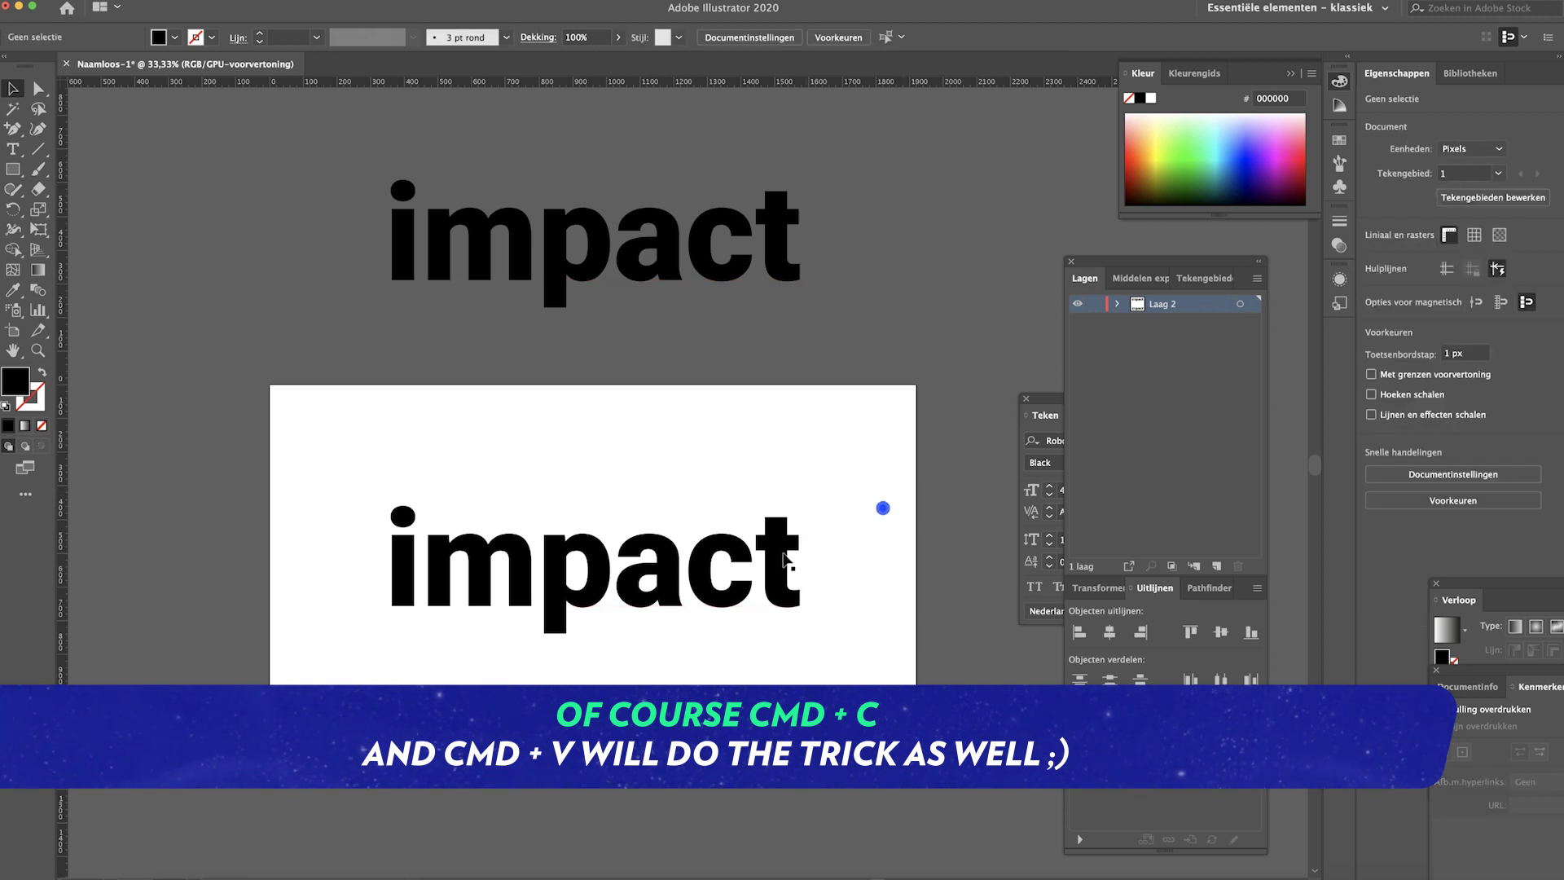
pyautogui.click(204, 1)
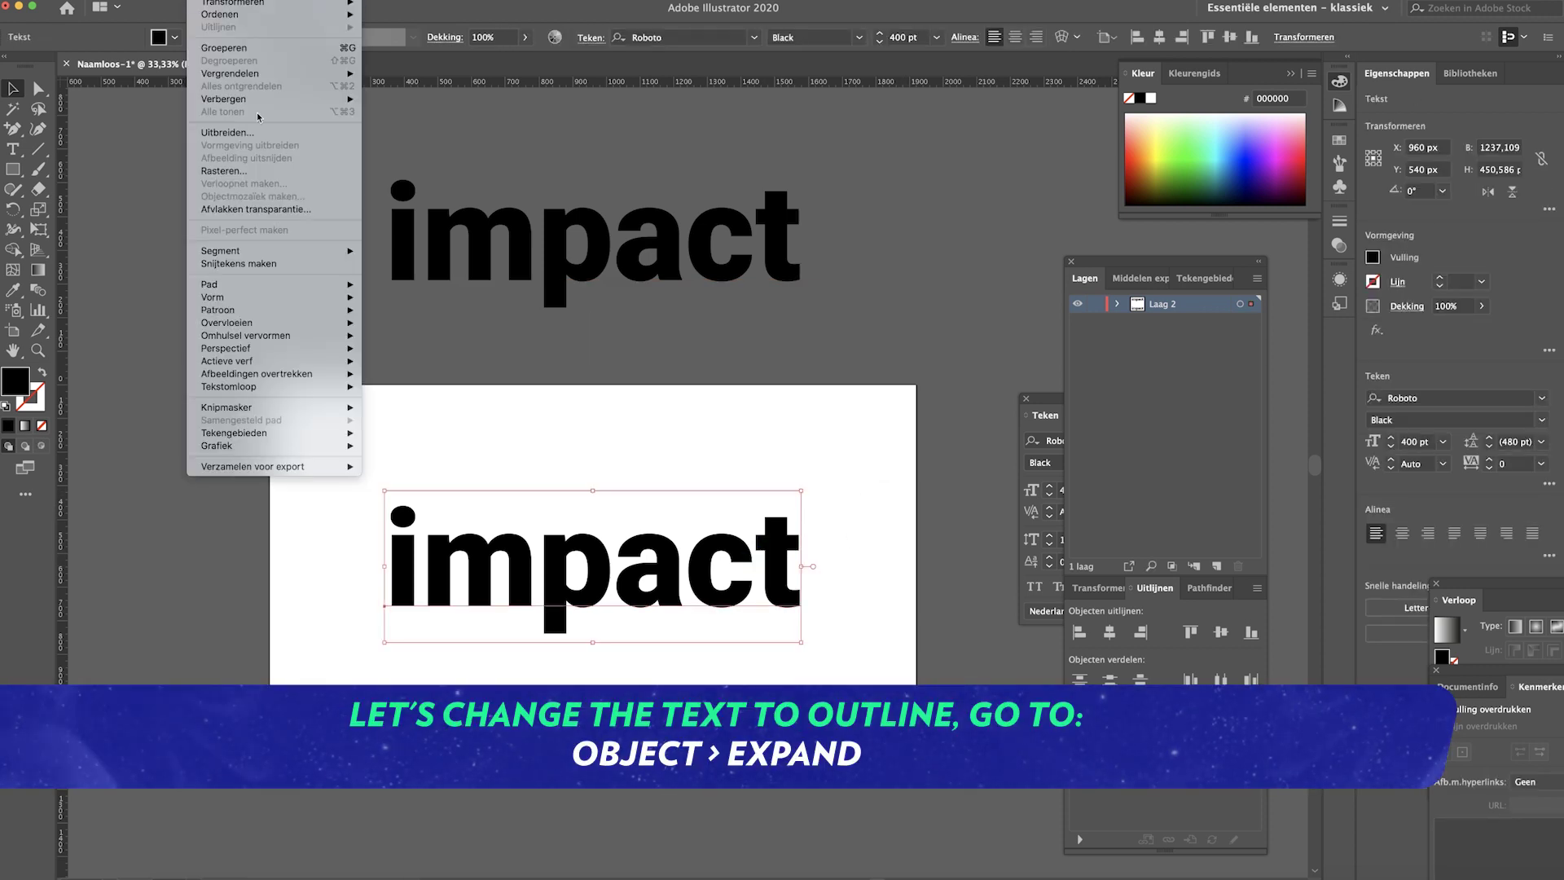
pyautogui.click(248, 137)
pyautogui.press('Return')
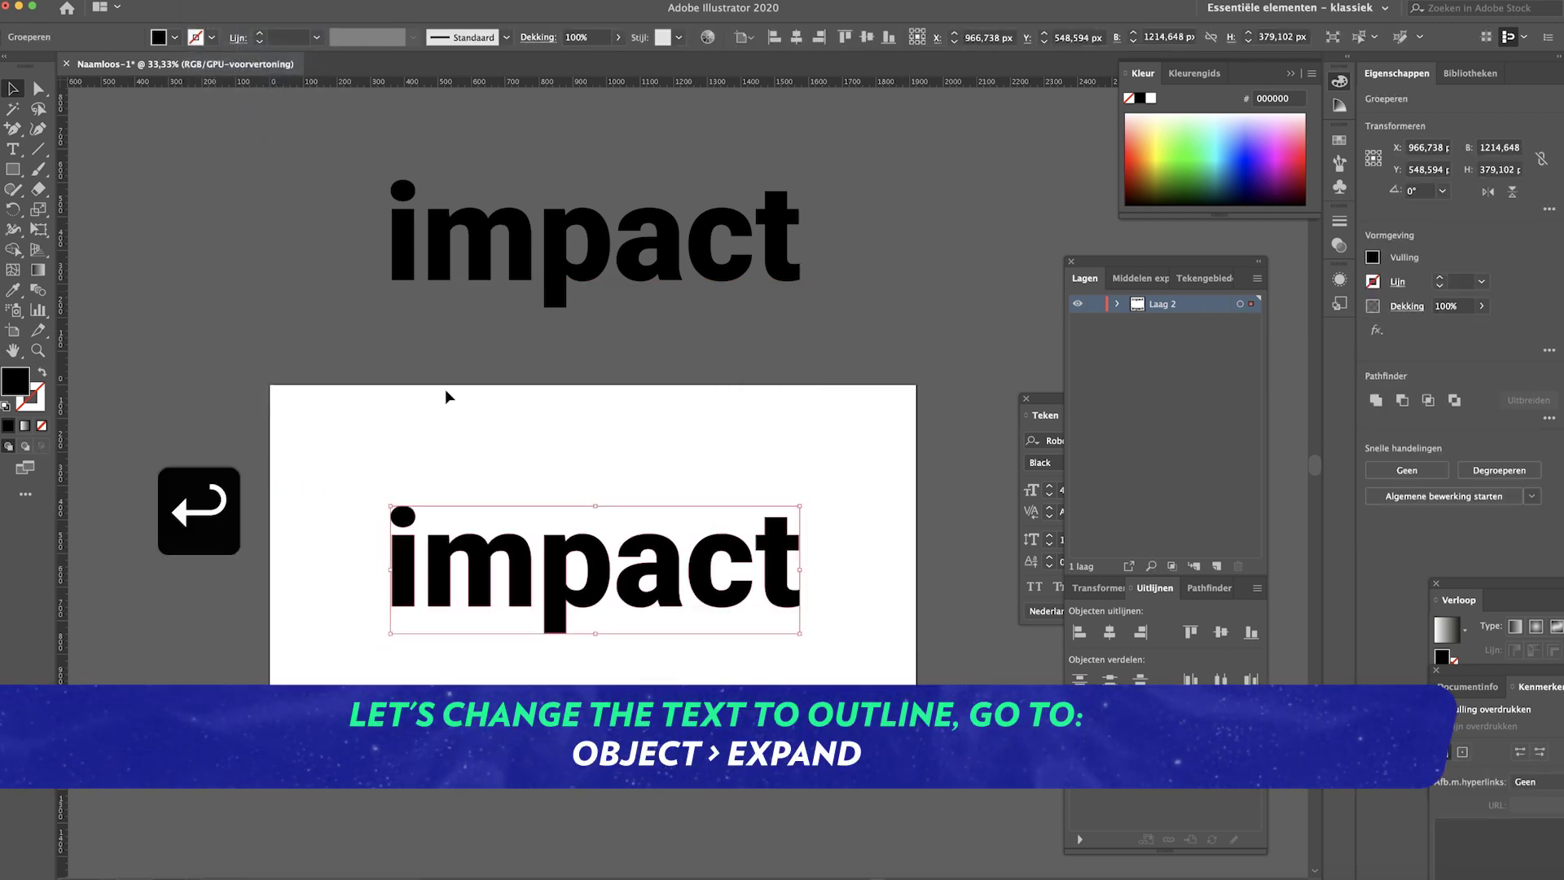
# - Try dragging the letters' bottom anchors, then undo back to the unstretched shape
pyautogui.click(592, 593)
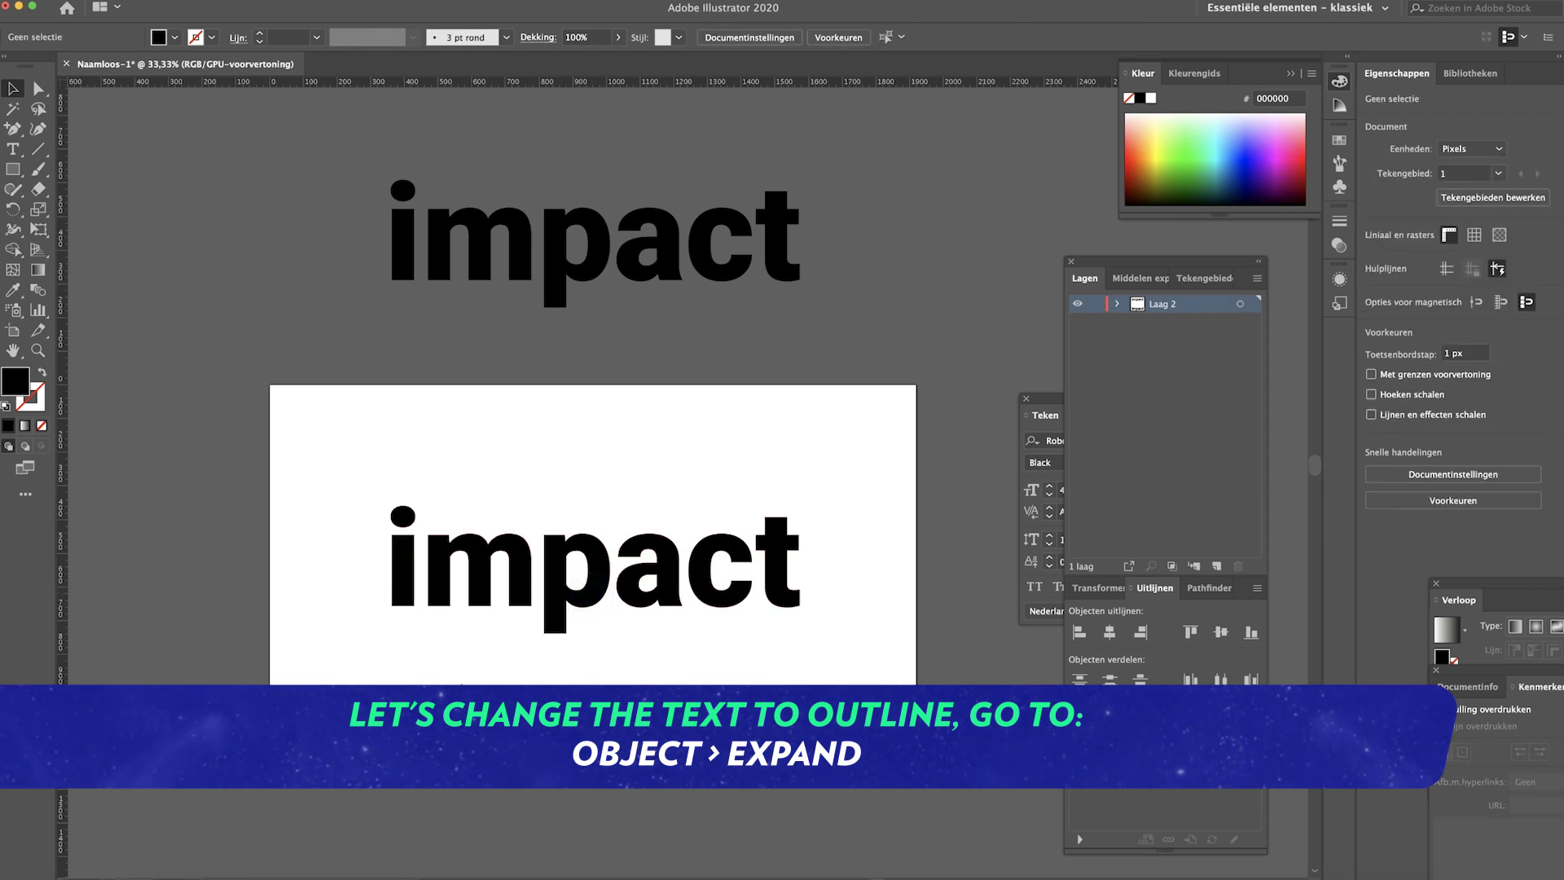
pyautogui.press('a')
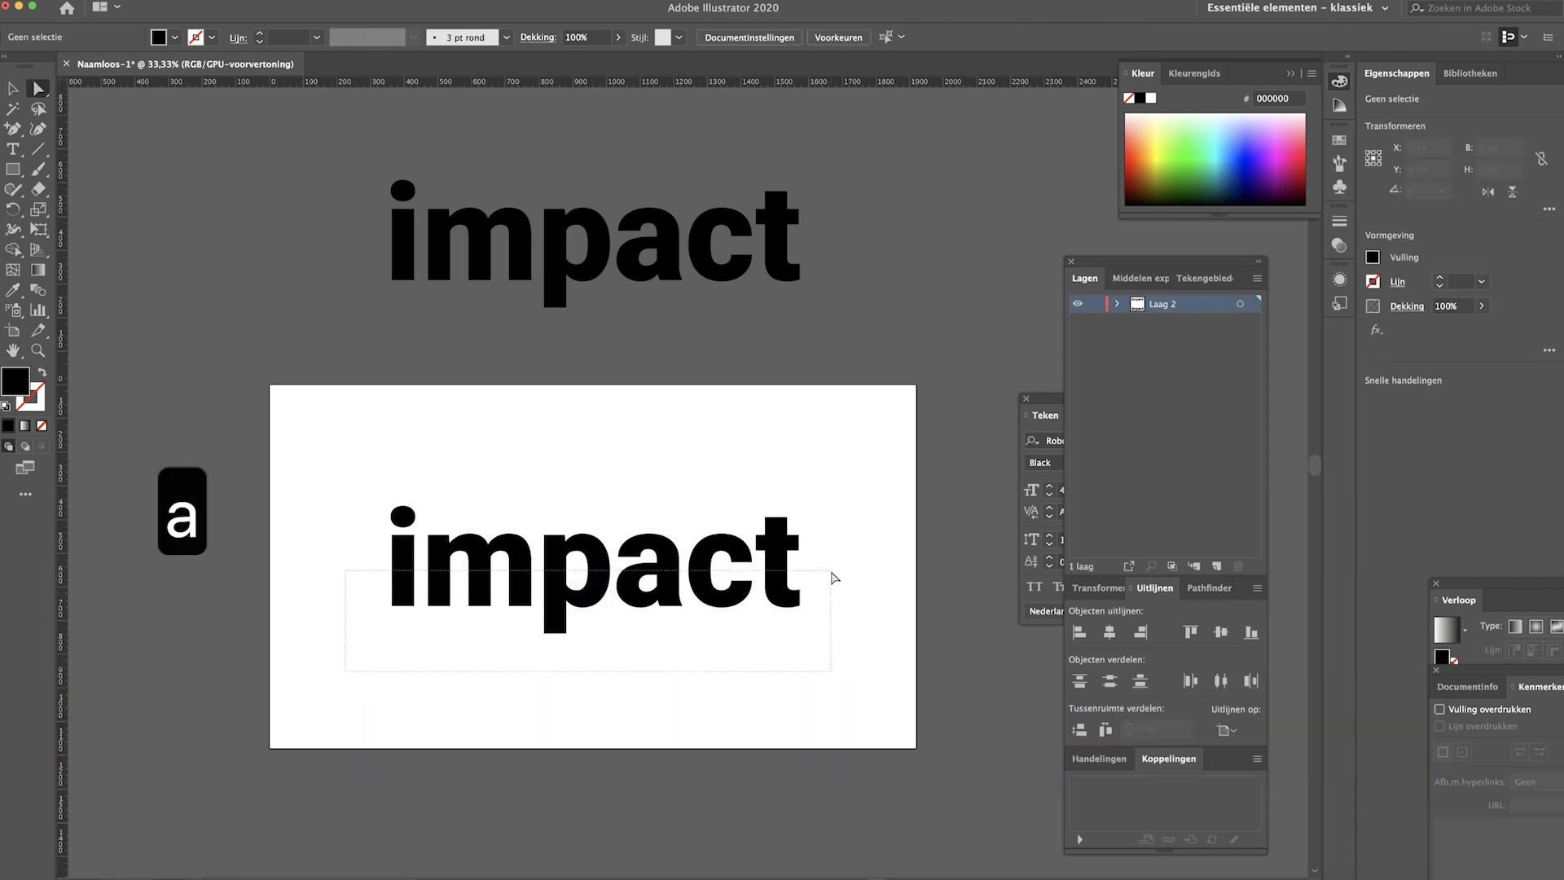
pyautogui.moveTo(834, 578); pyautogui.dragTo(648, 692)
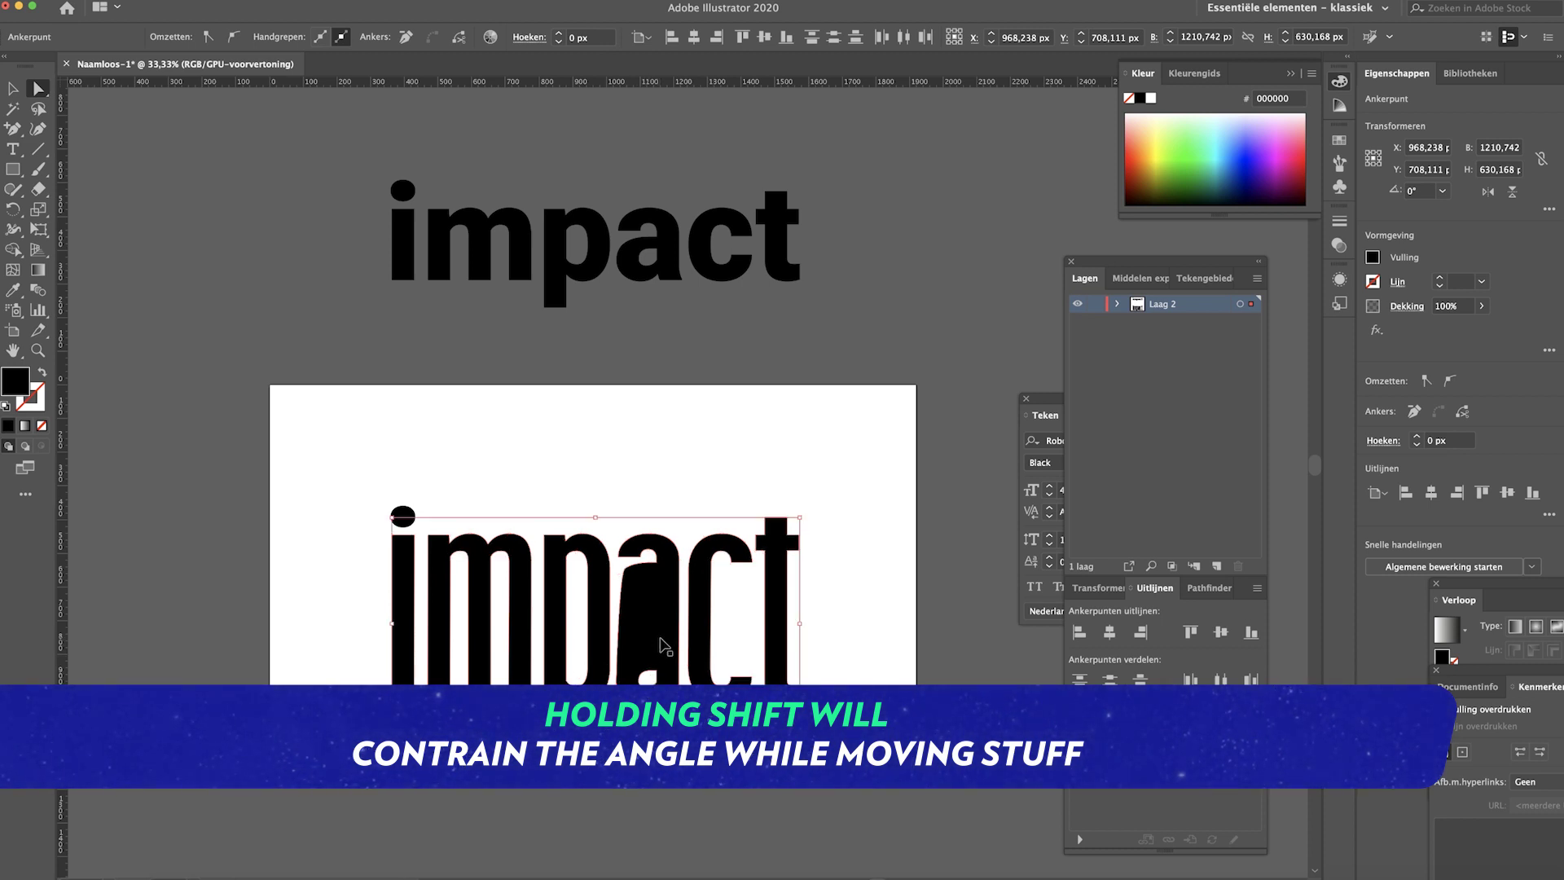
pyautogui.press('super+z')
# - Zoom in on the centred artboard and switch the artwork to outline view
pyautogui.press('v')
pyautogui.click(641, 655)
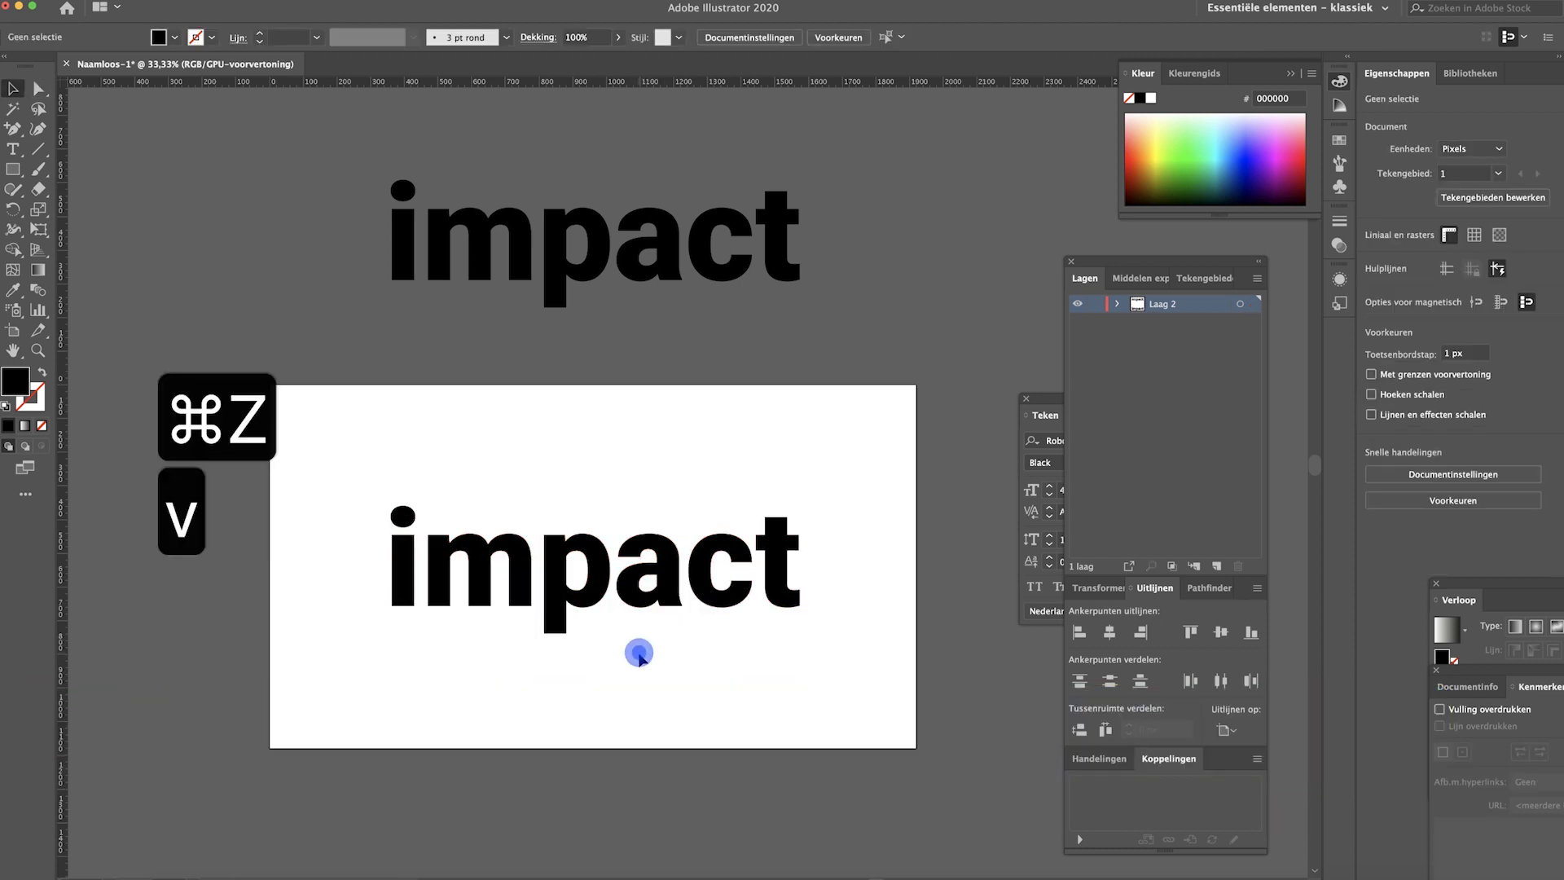
pyautogui.press('super+equal')
pyautogui.press('space')
pyautogui.moveTo(637, 731); pyautogui.dragTo(684, 614)
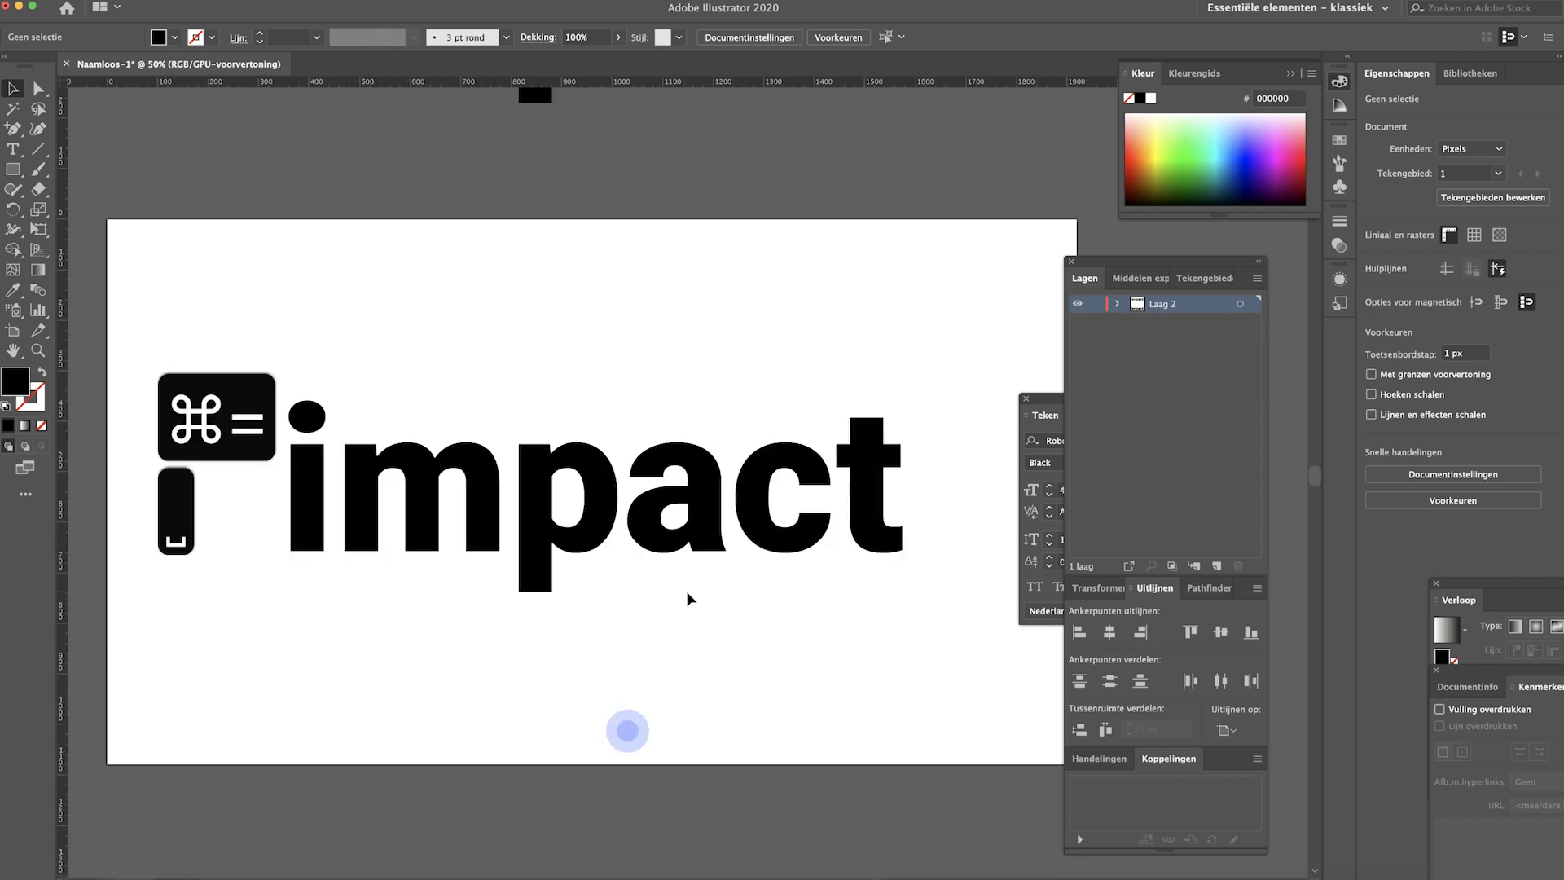
pyautogui.press('super+r')
pyautogui.press('super+r')
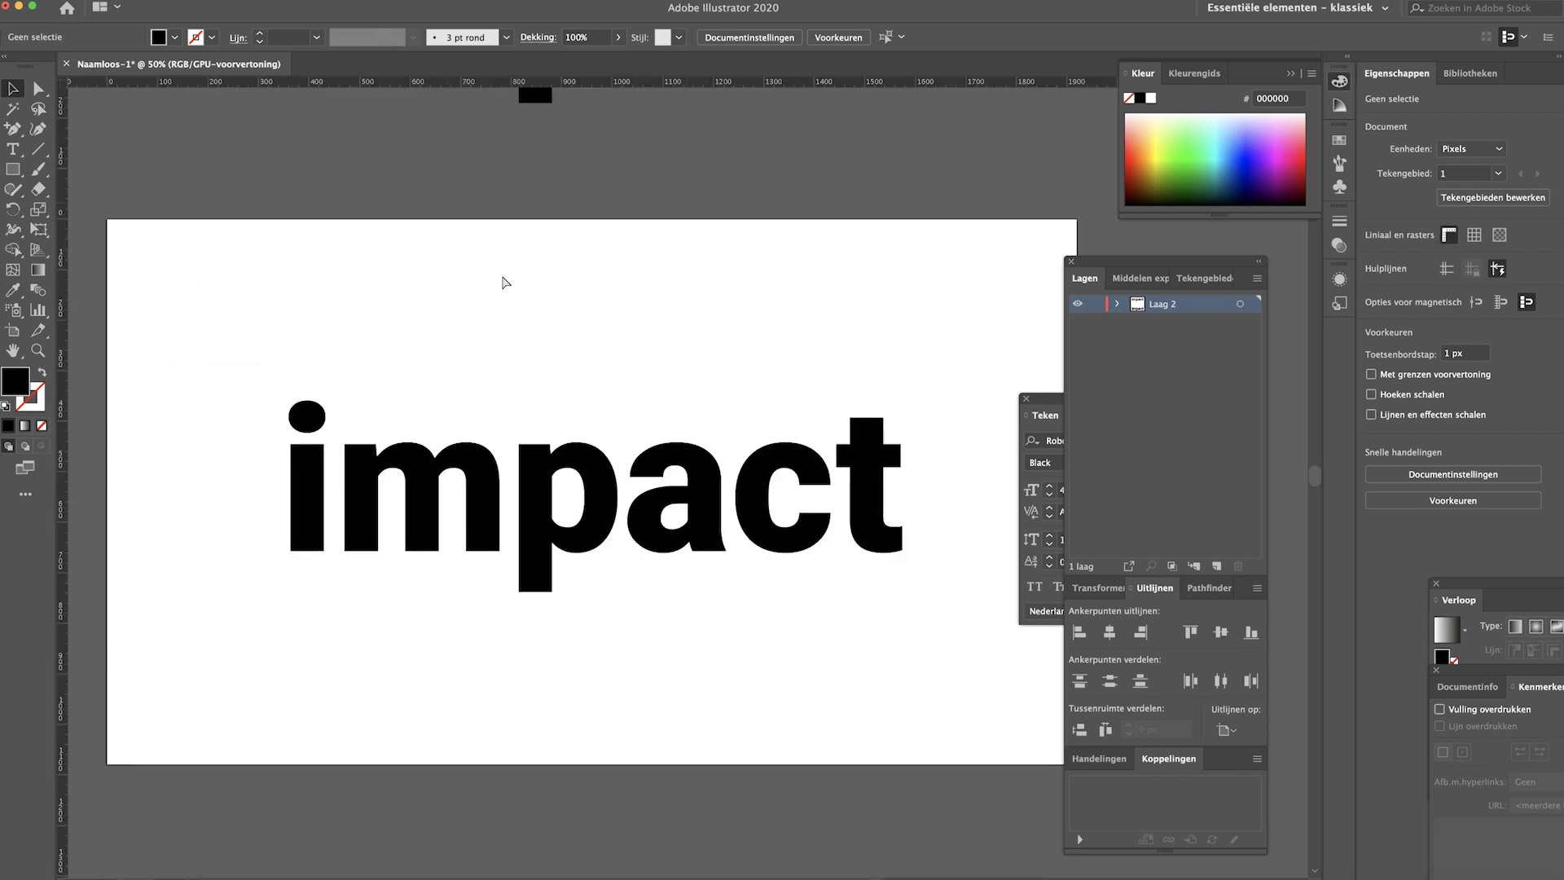
pyautogui.press('super+y')
# - Zoom to 100% on the outlined letters and show the horizontal guide across their middle
pyautogui.click(593, 549)
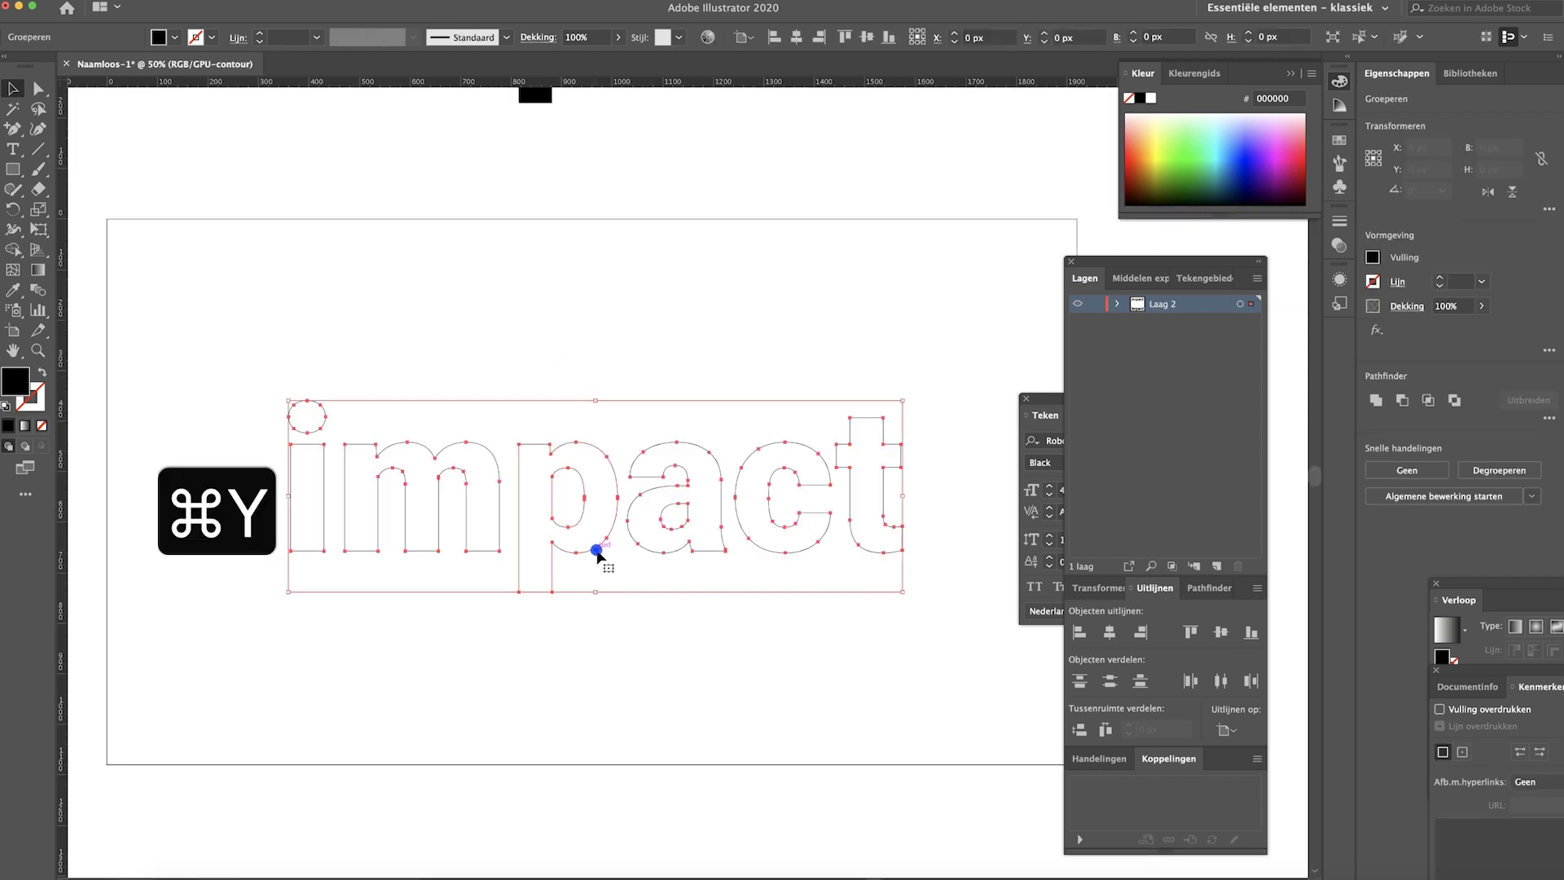
pyautogui.press('super+equal')
pyautogui.moveTo(891, 541); pyautogui.dragTo(726, 537)
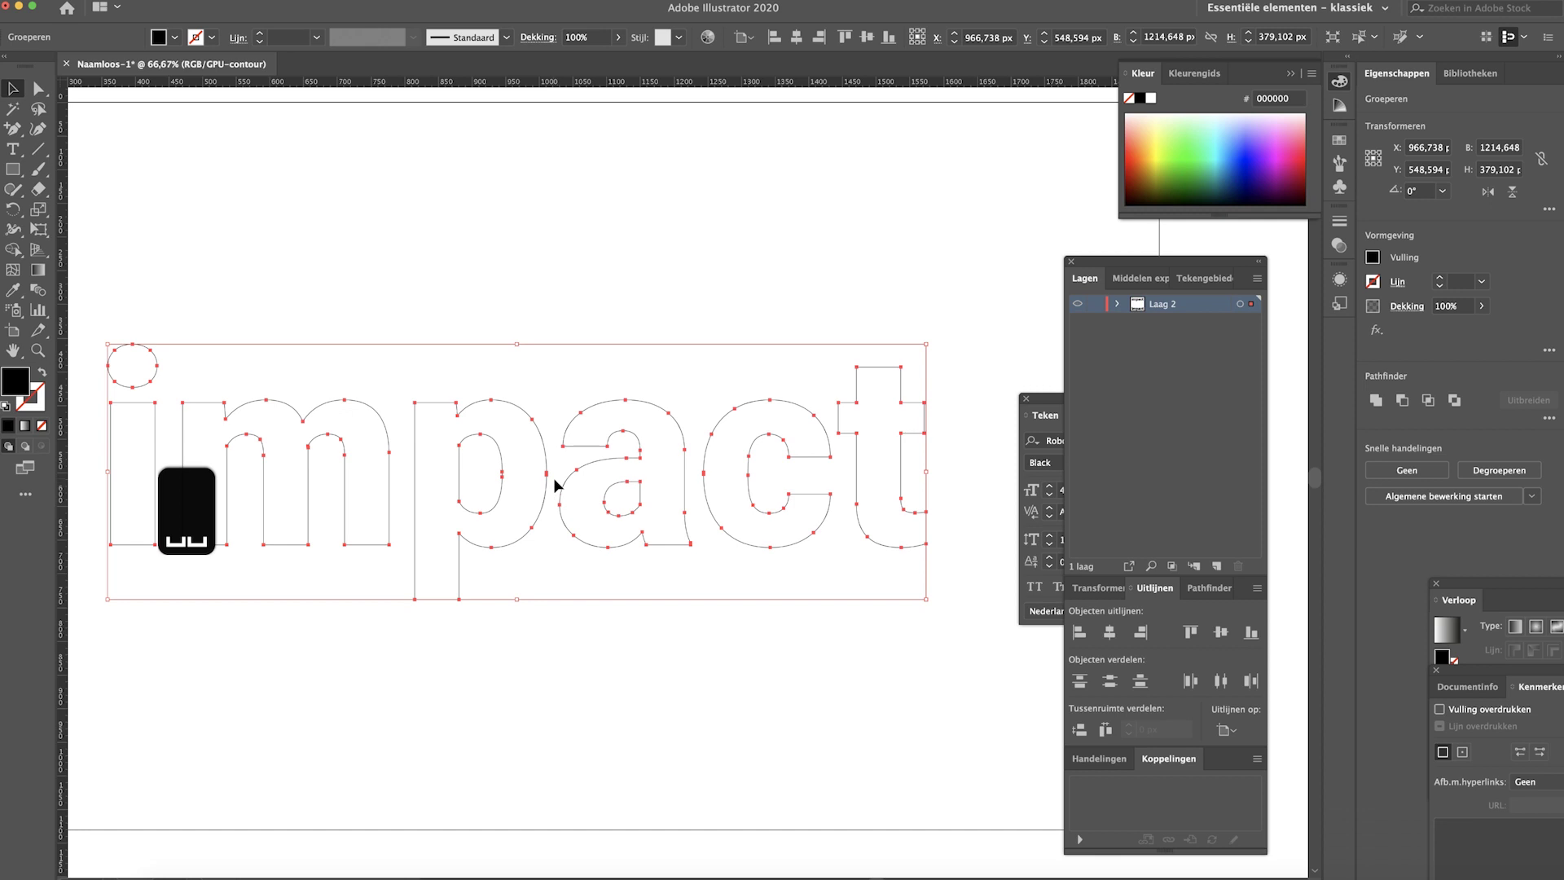
pyautogui.press('super+equal')
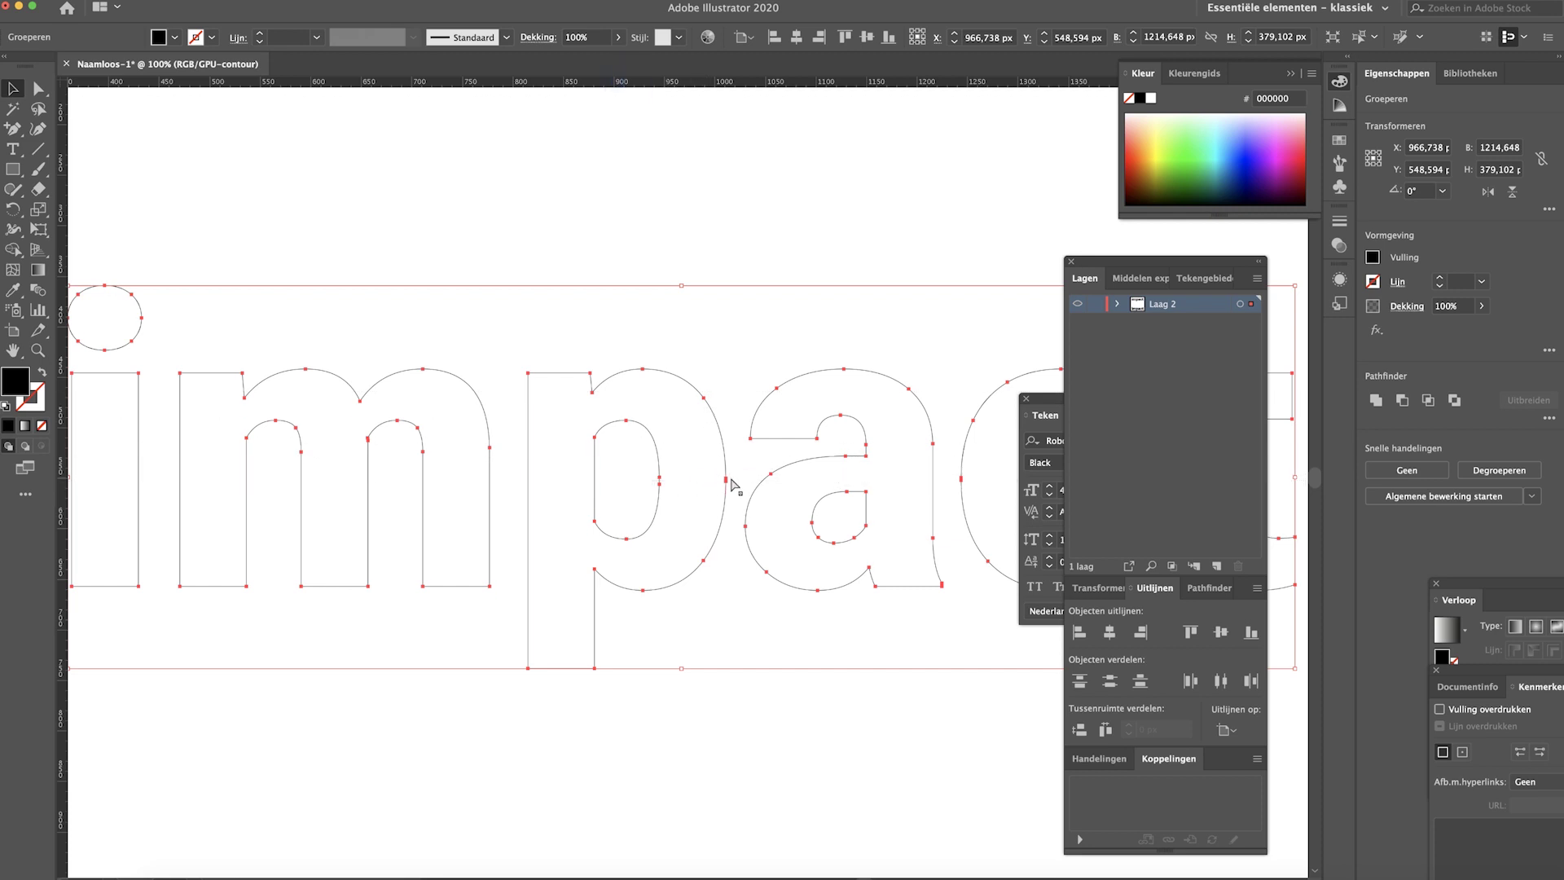
pyautogui.press('super+semicolon')
pyautogui.hscroll(3, 731, 488)
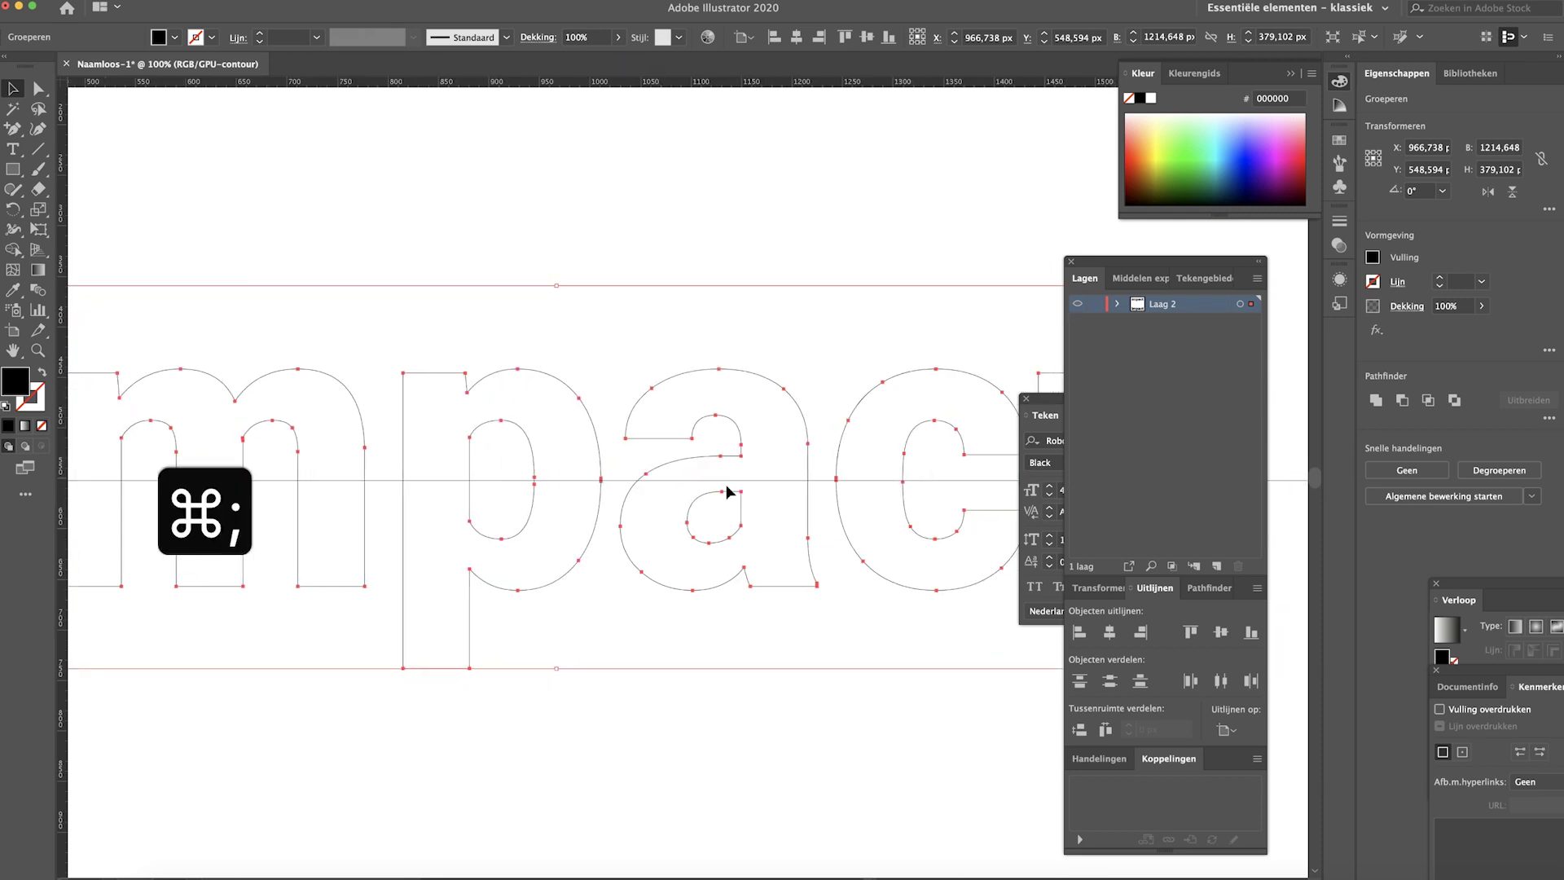
pyautogui.click(626, 338)
pyautogui.hscroll(1, 635, 407)
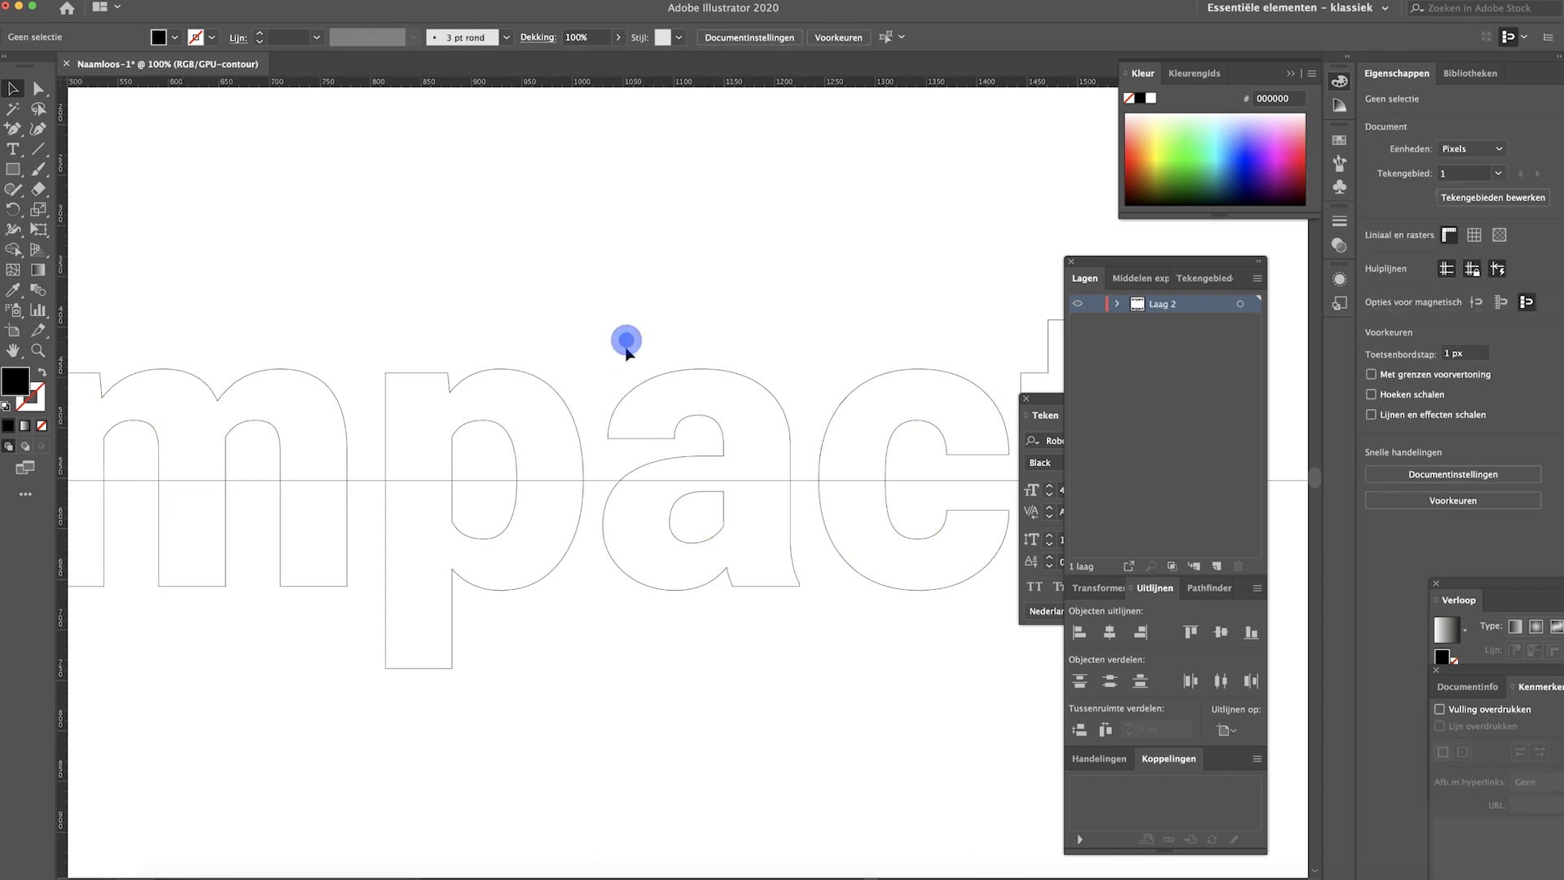
# - Add an anchor point on the outline of the 'a' with the Add Anchor Point tool
pyautogui.click(651, 585)
pyautogui.hscroll(2, 652, 581)
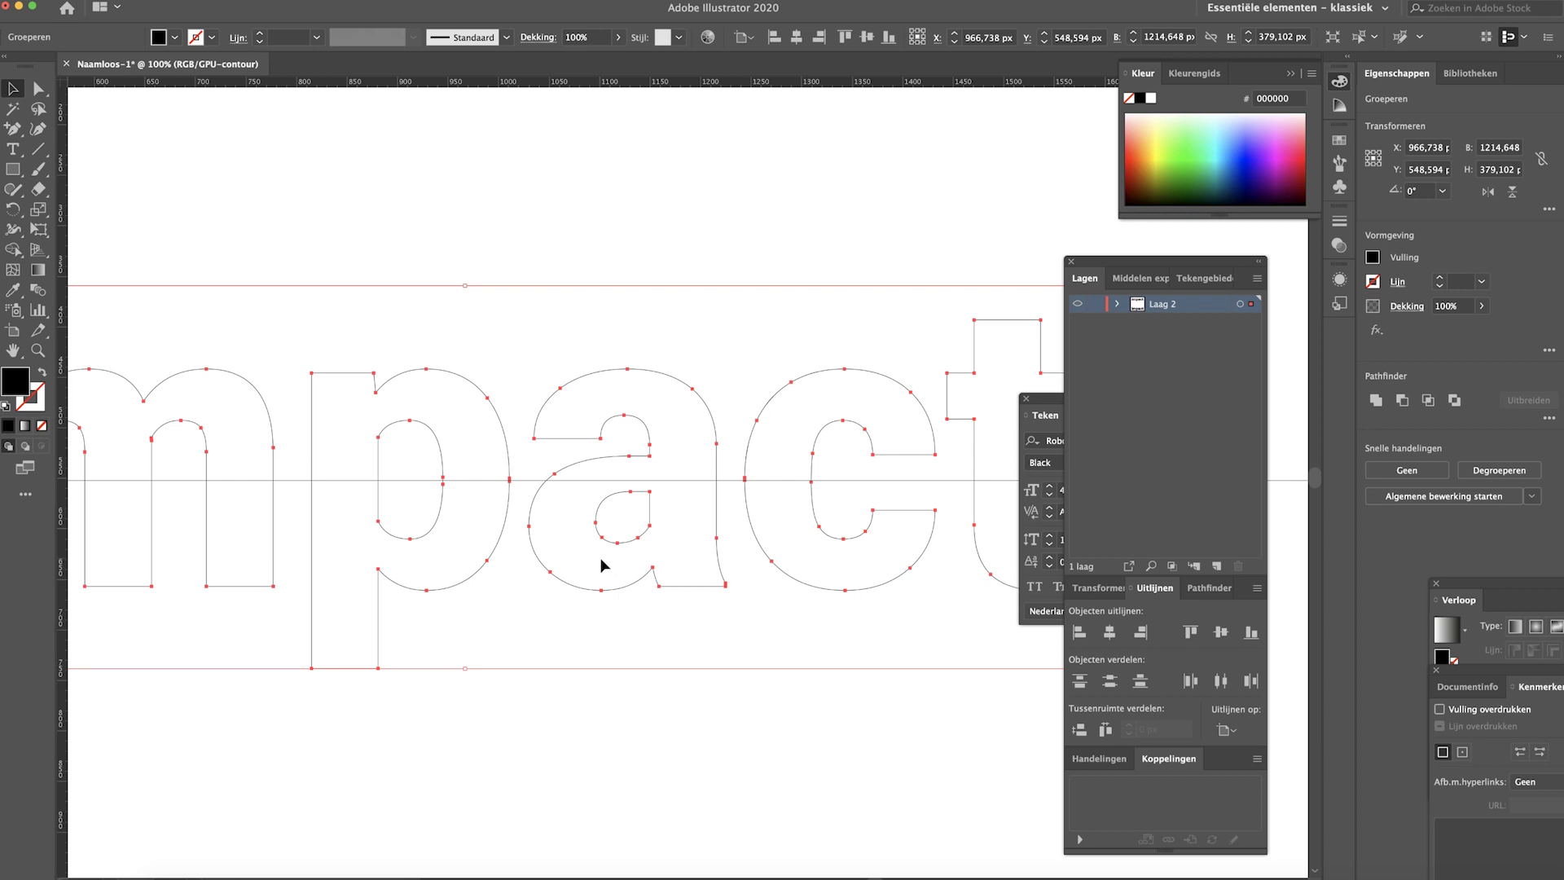
pyautogui.press('=')
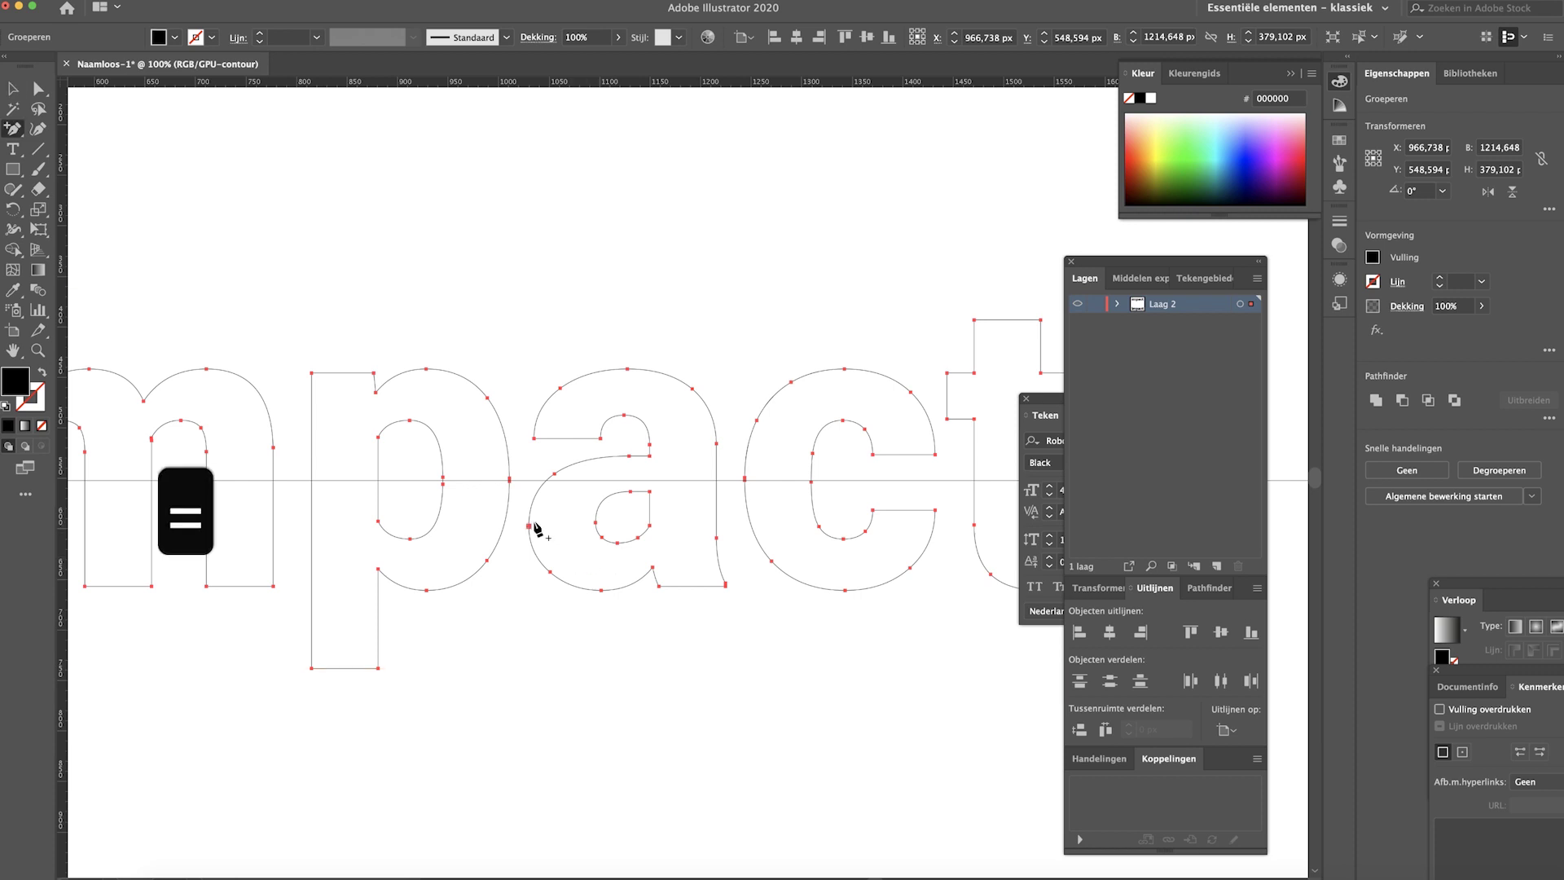
pyautogui.click(528, 518)
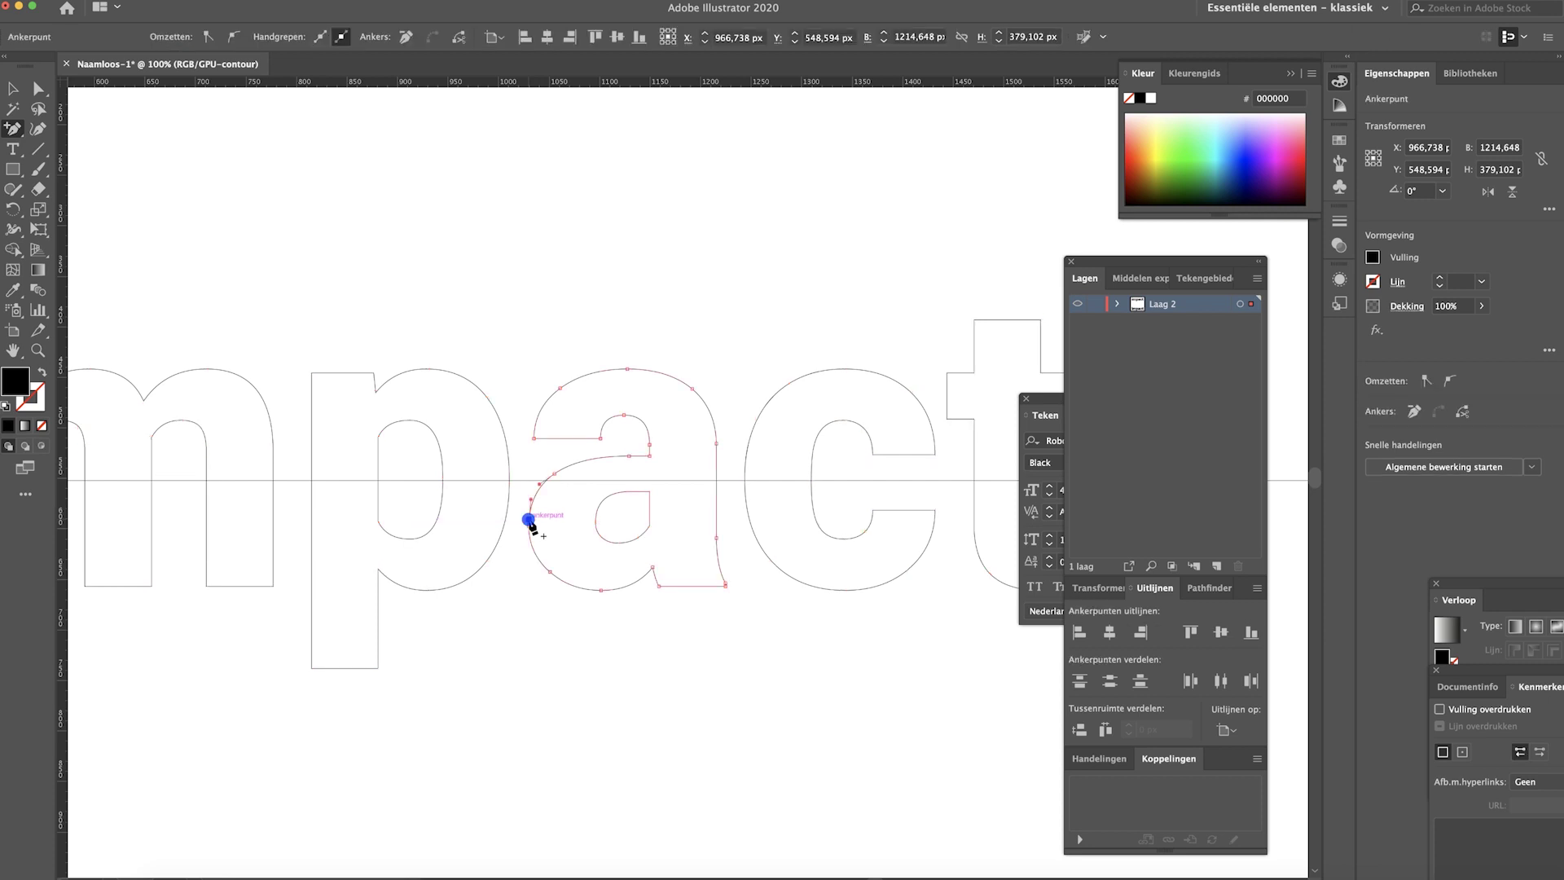
pyautogui.press('v')
pyautogui.click(596, 530)
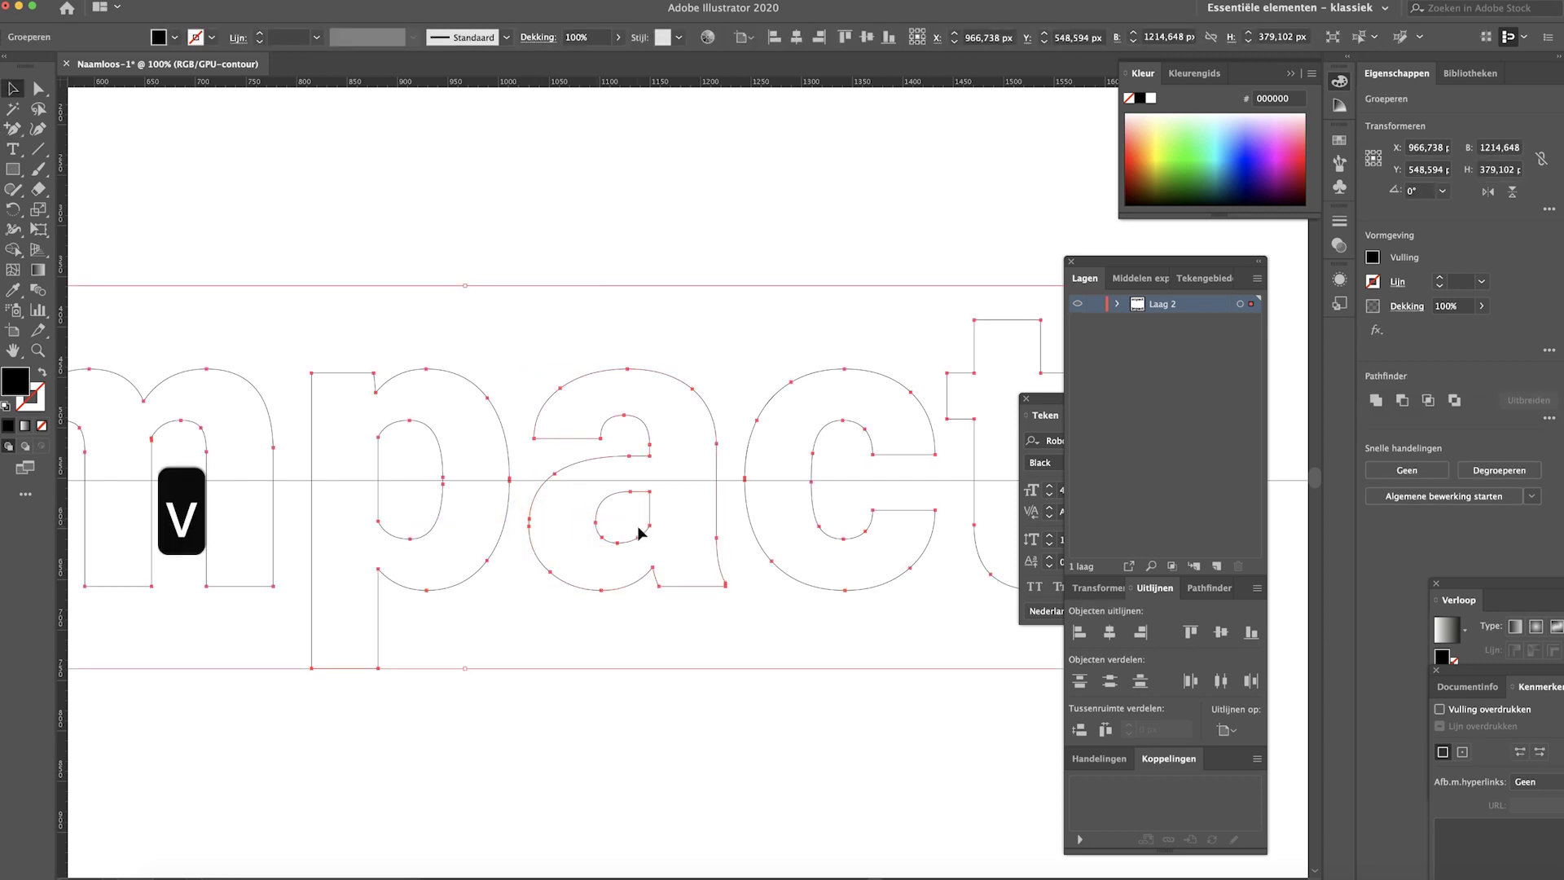
# - Add another anchor on the a's inner bowl at about 588 px height, then zoom out
pyautogui.press('=')
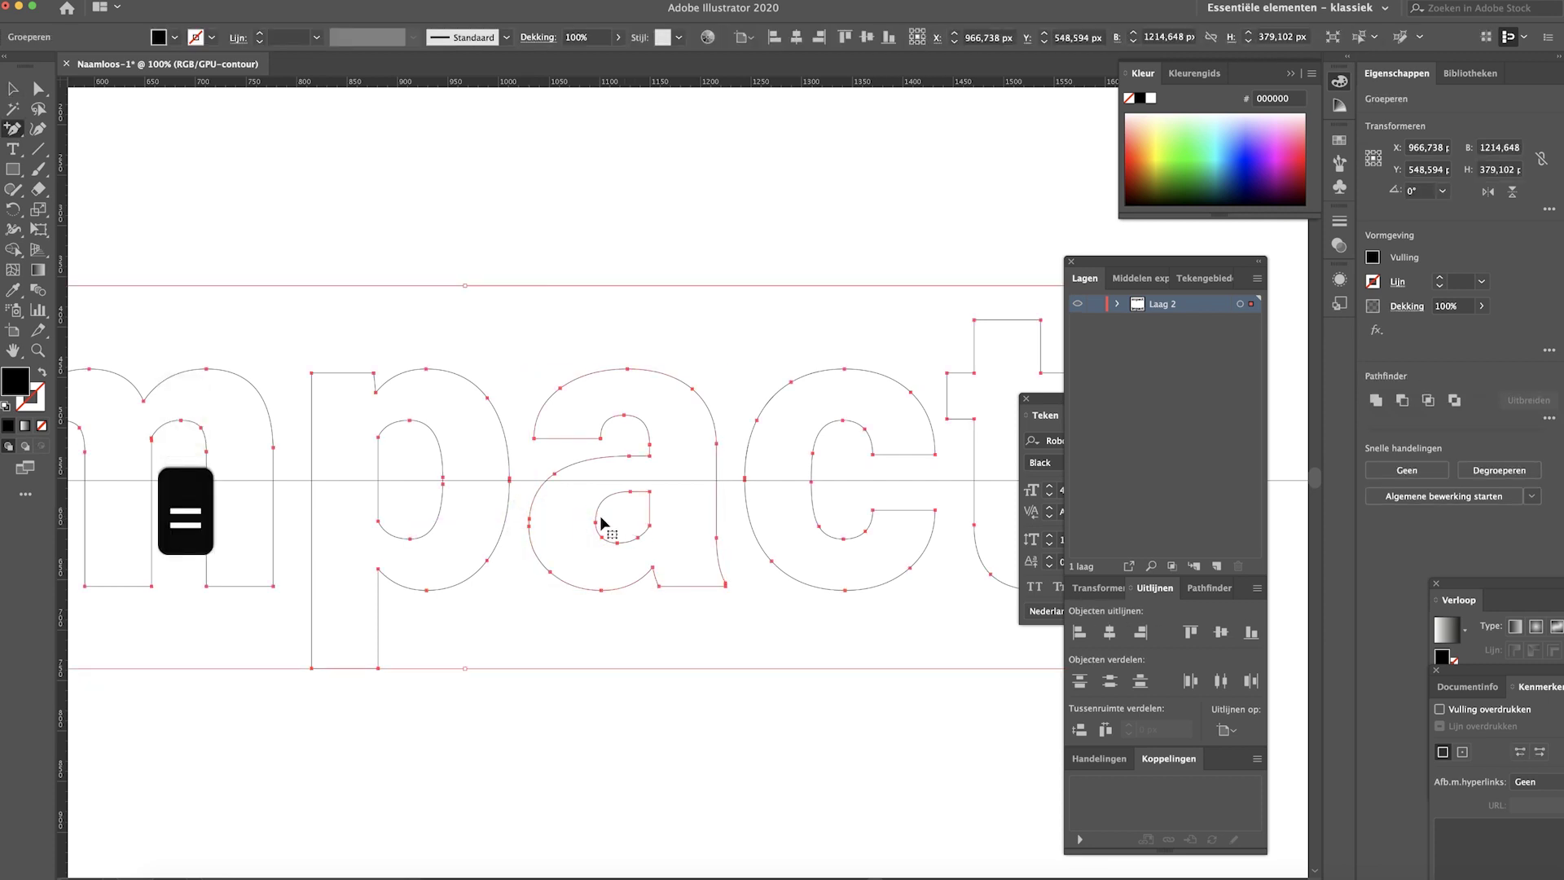
pyautogui.press('super+equal')
pyautogui.press('super+equal')
pyautogui.press('super+equal')
pyautogui.press('space')
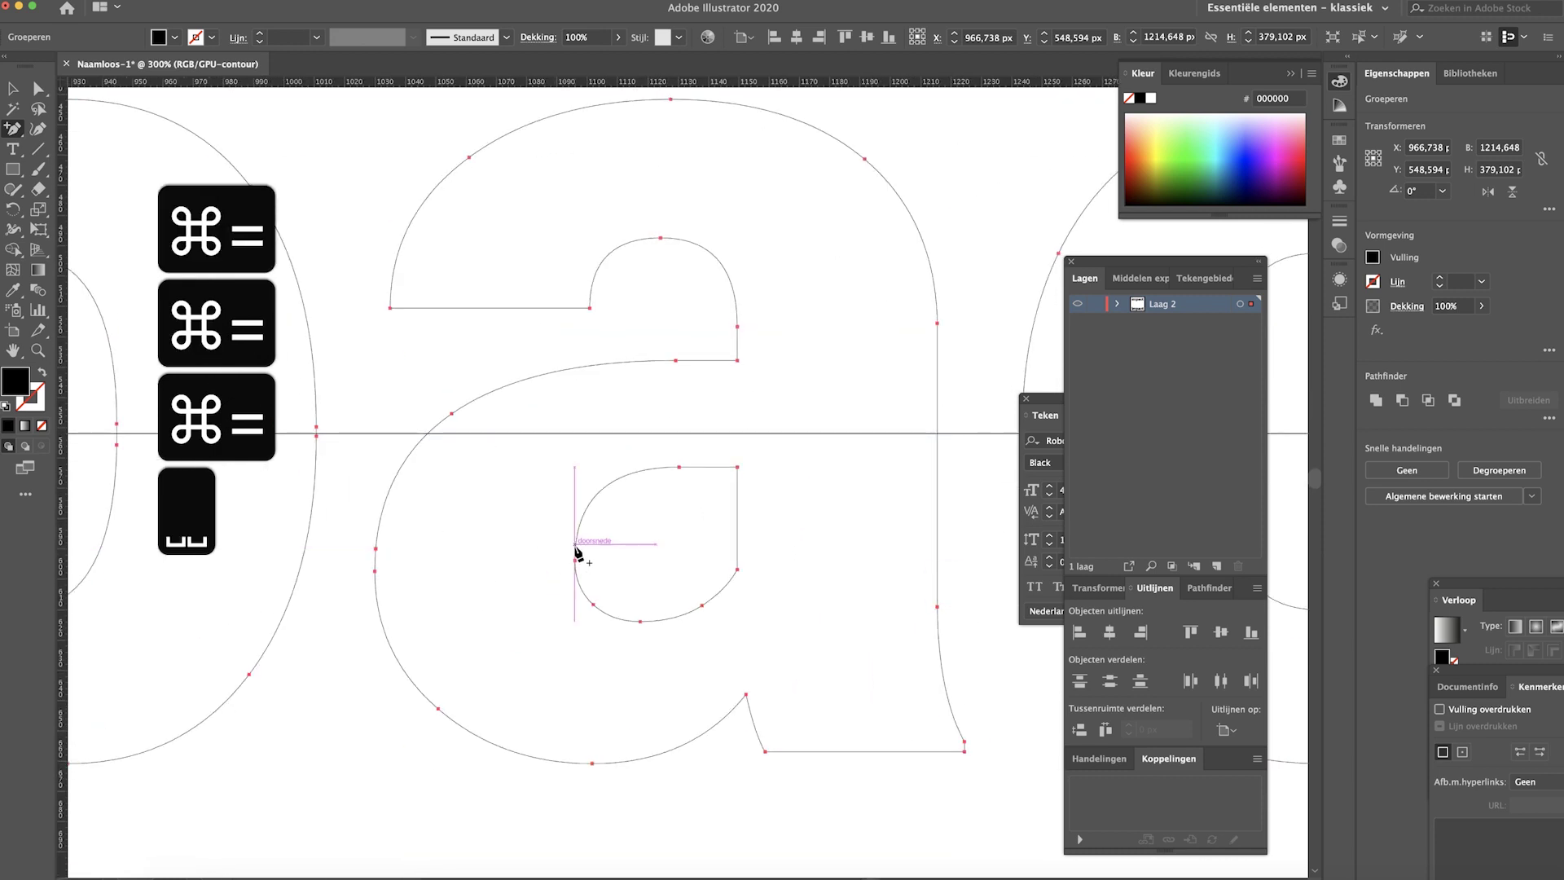
pyautogui.click(576, 550)
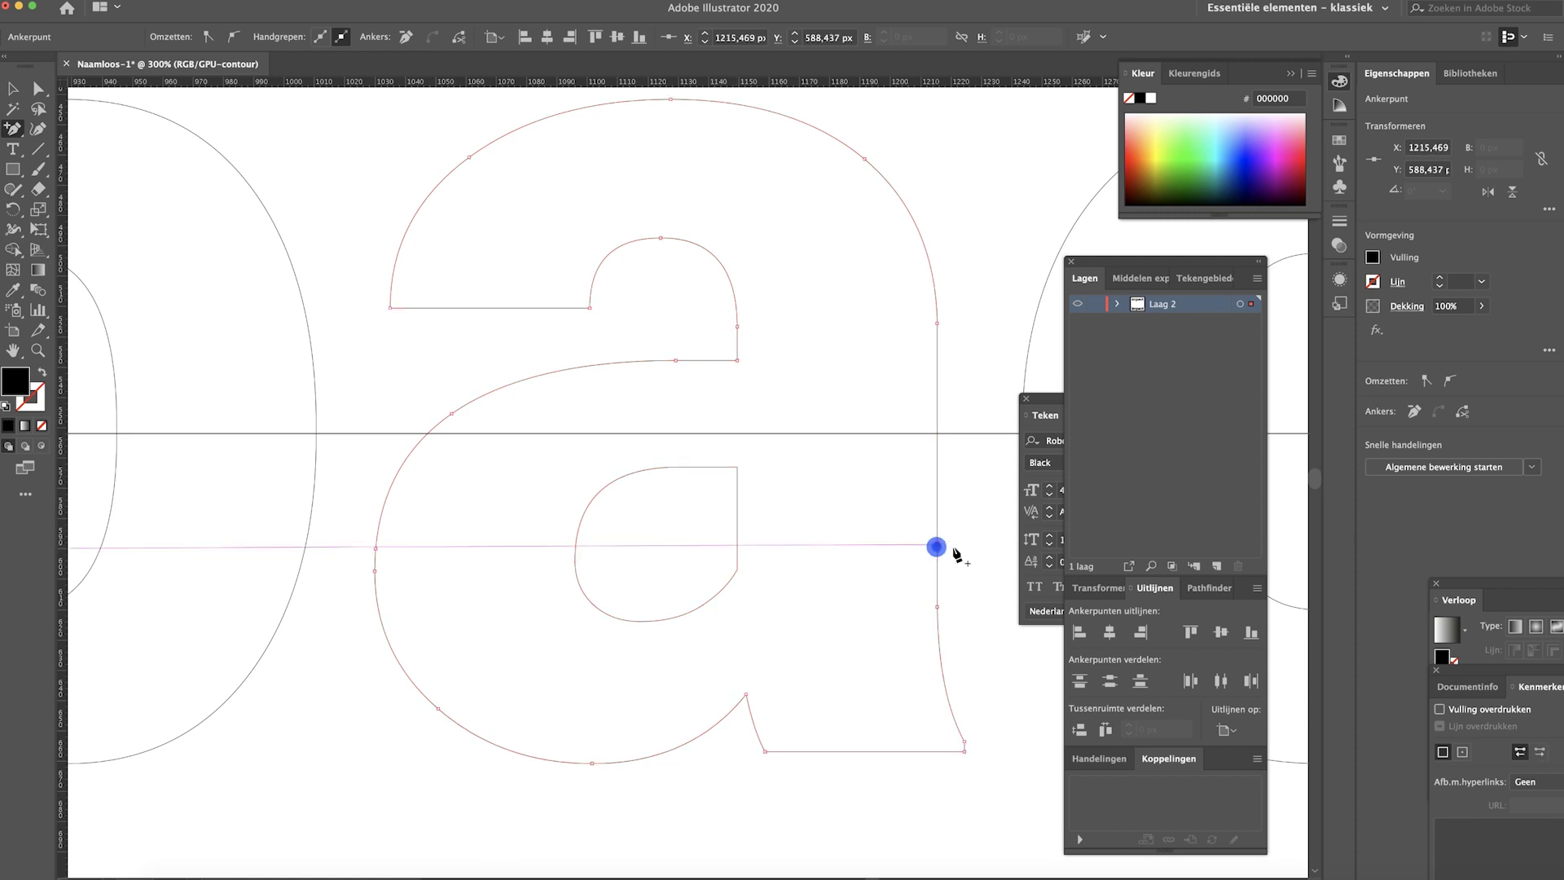
pyautogui.press('v')
pyautogui.click(969, 527)
pyautogui.press('super+minus')
pyautogui.press('super+minus')
pyautogui.press('super+minus')
pyautogui.press('super+minus')
pyautogui.press('super+minus')
pyautogui.press('super+minus')
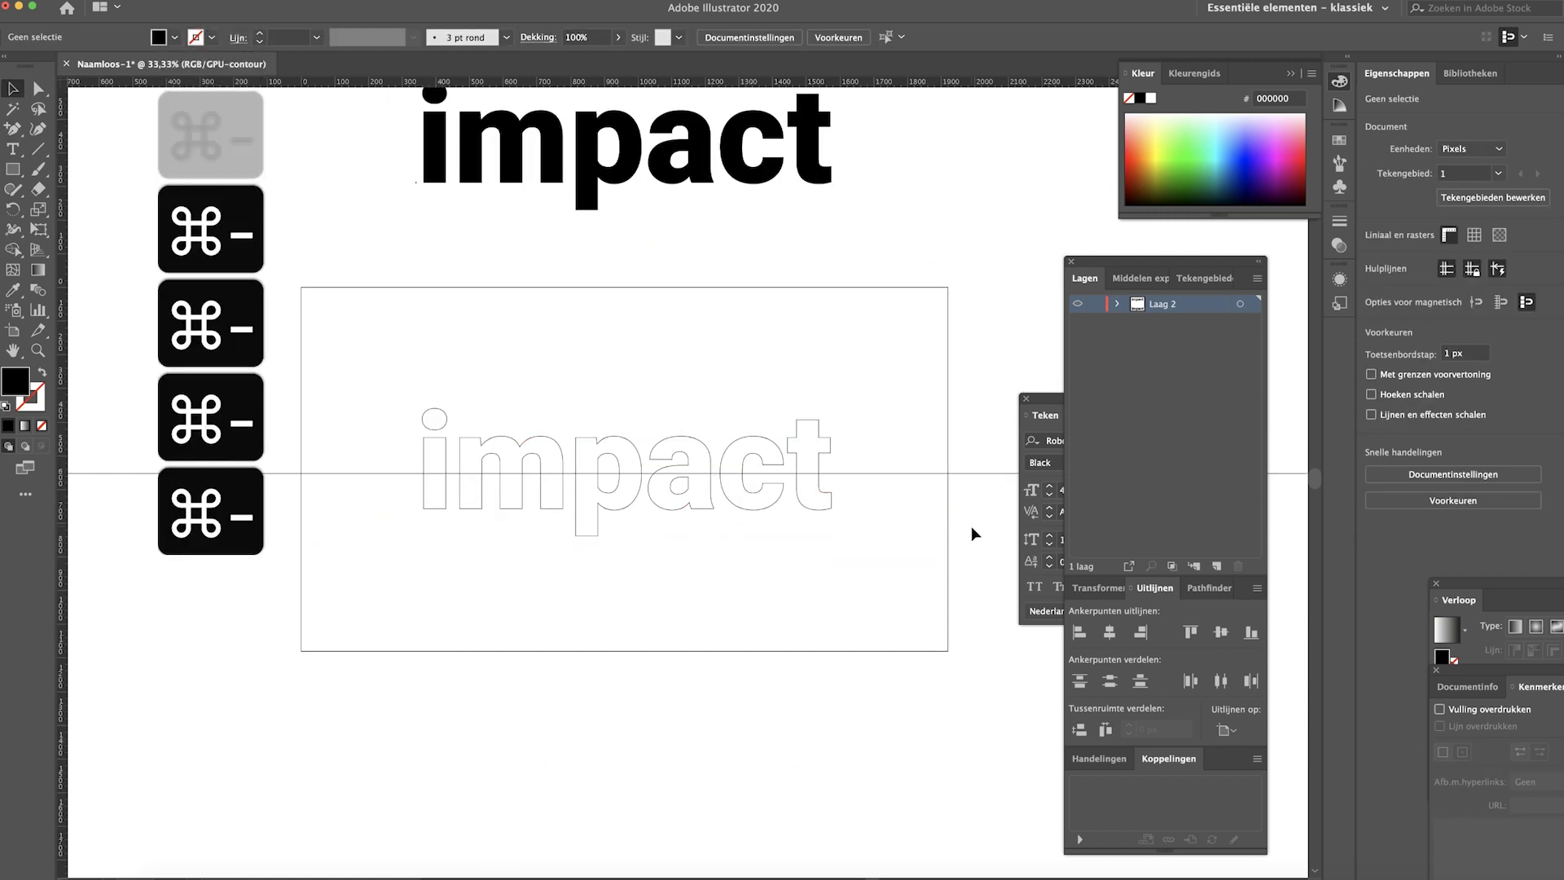
# - Return to Preview and Alt-drag a copy of the anchor-edited impact to the artboard's left
pyautogui.press('super+y')
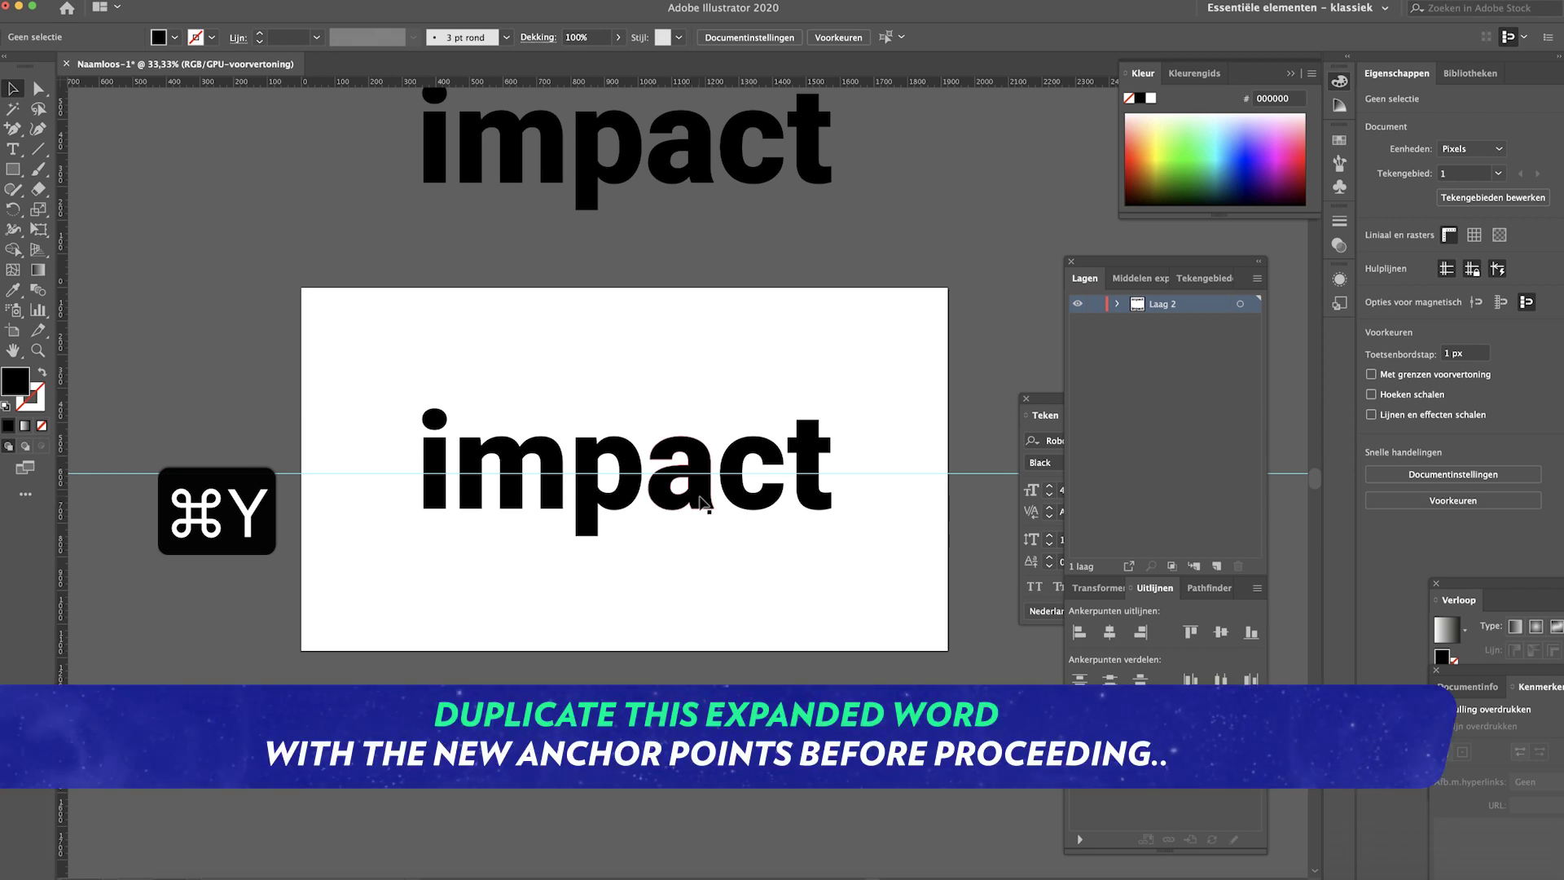
pyautogui.click(701, 497)
pyautogui.hscroll(-5, 702, 497)
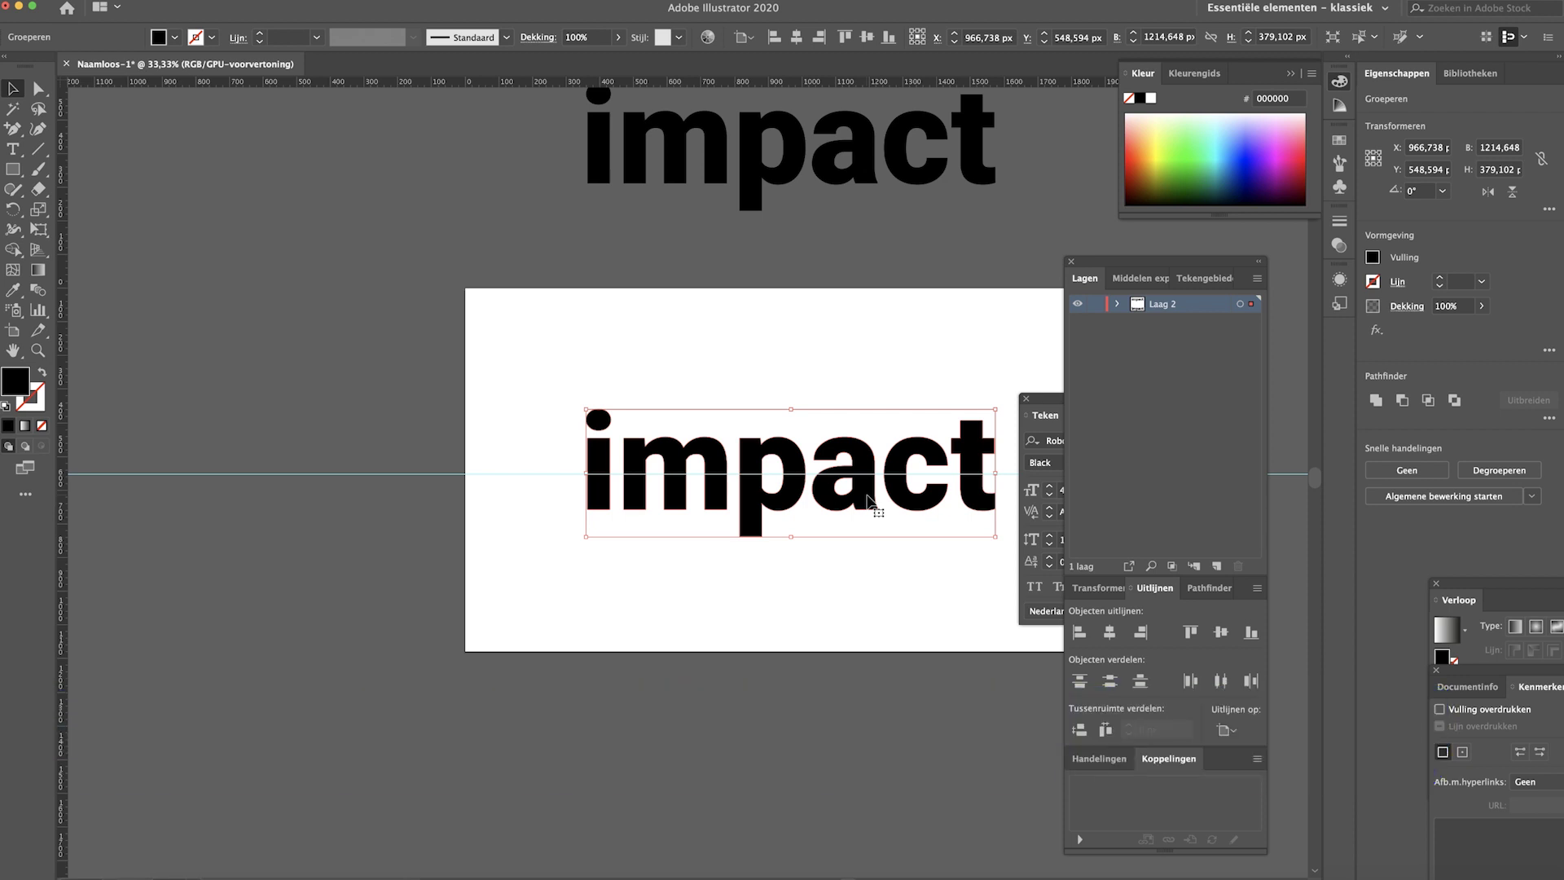
pyautogui.click(863, 499)
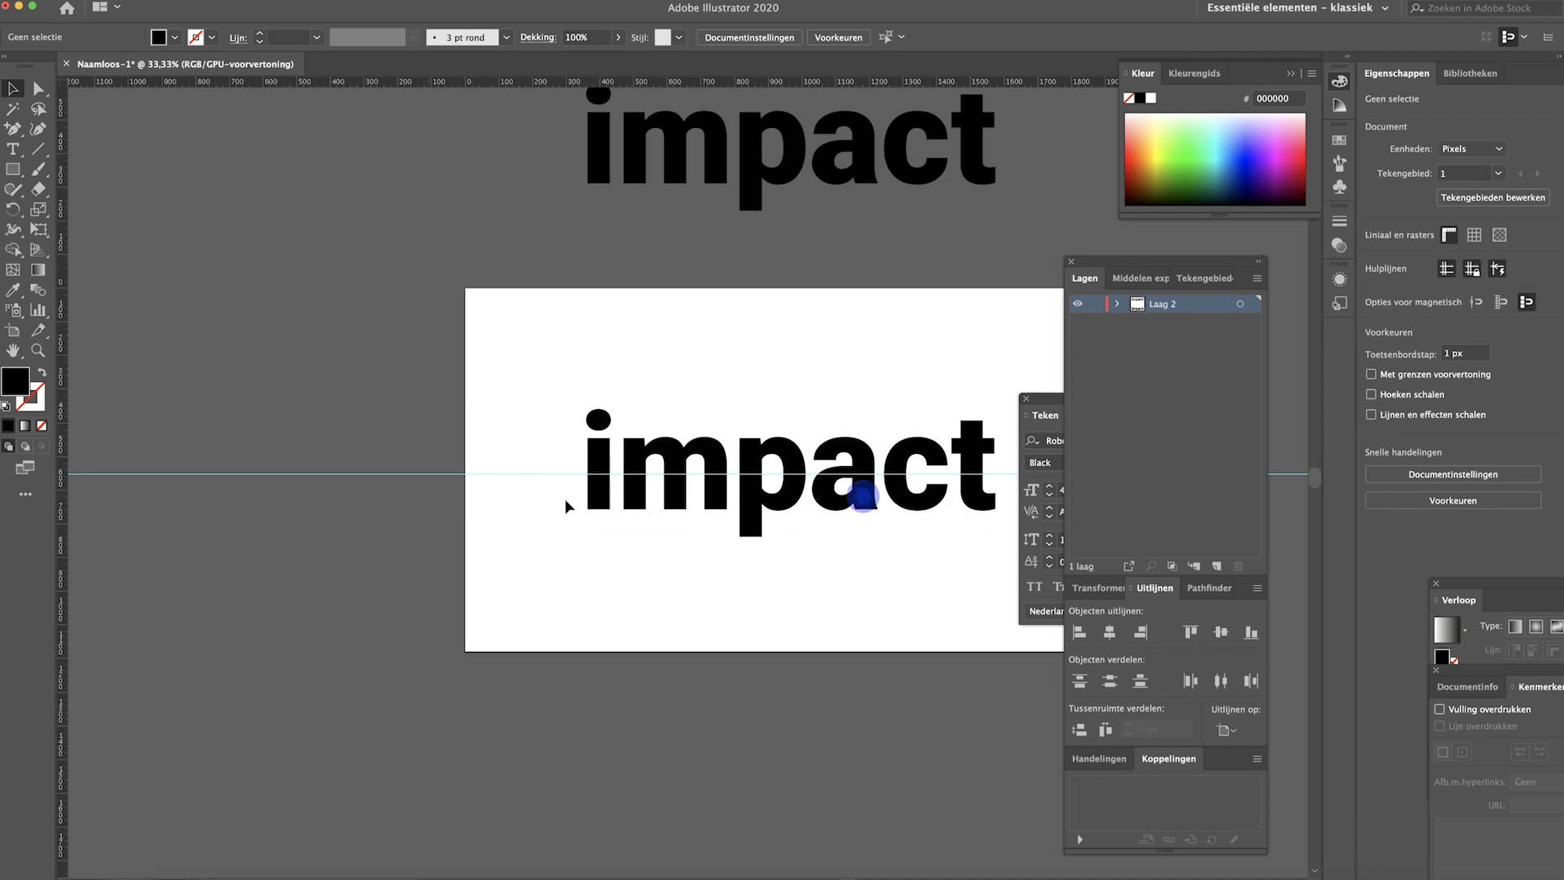
pyautogui.moveTo(869, 500); pyautogui.dragTo(290, 497)
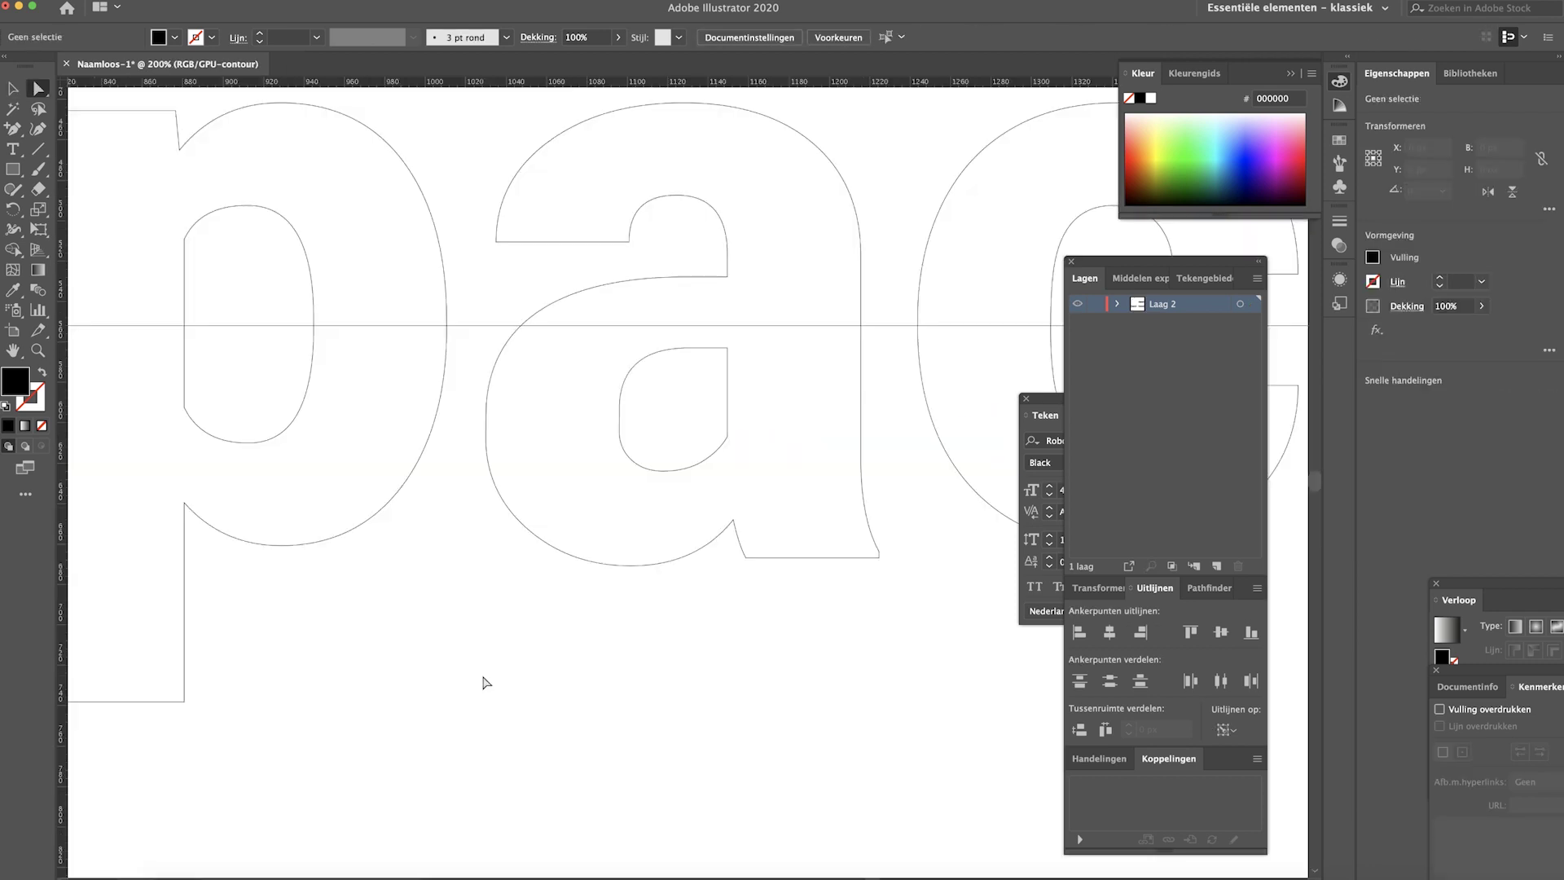
pyautogui.press('a')
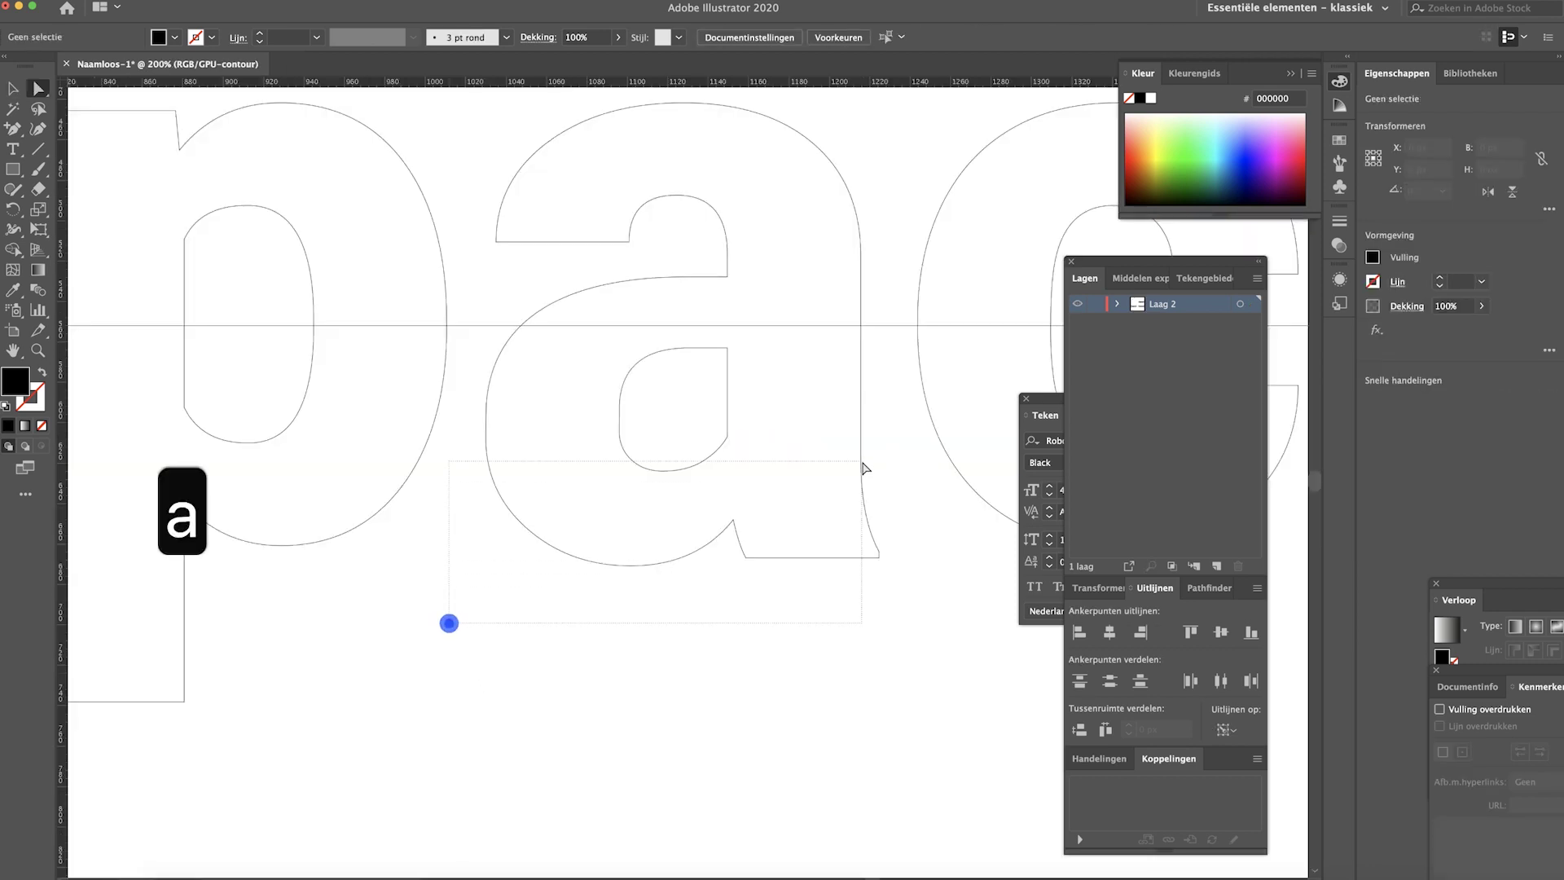
# - Select the a's lower anchor points and nudge them about 165 px down into a long stem
pyautogui.moveTo(894, 424); pyautogui.dragTo(894, 422)
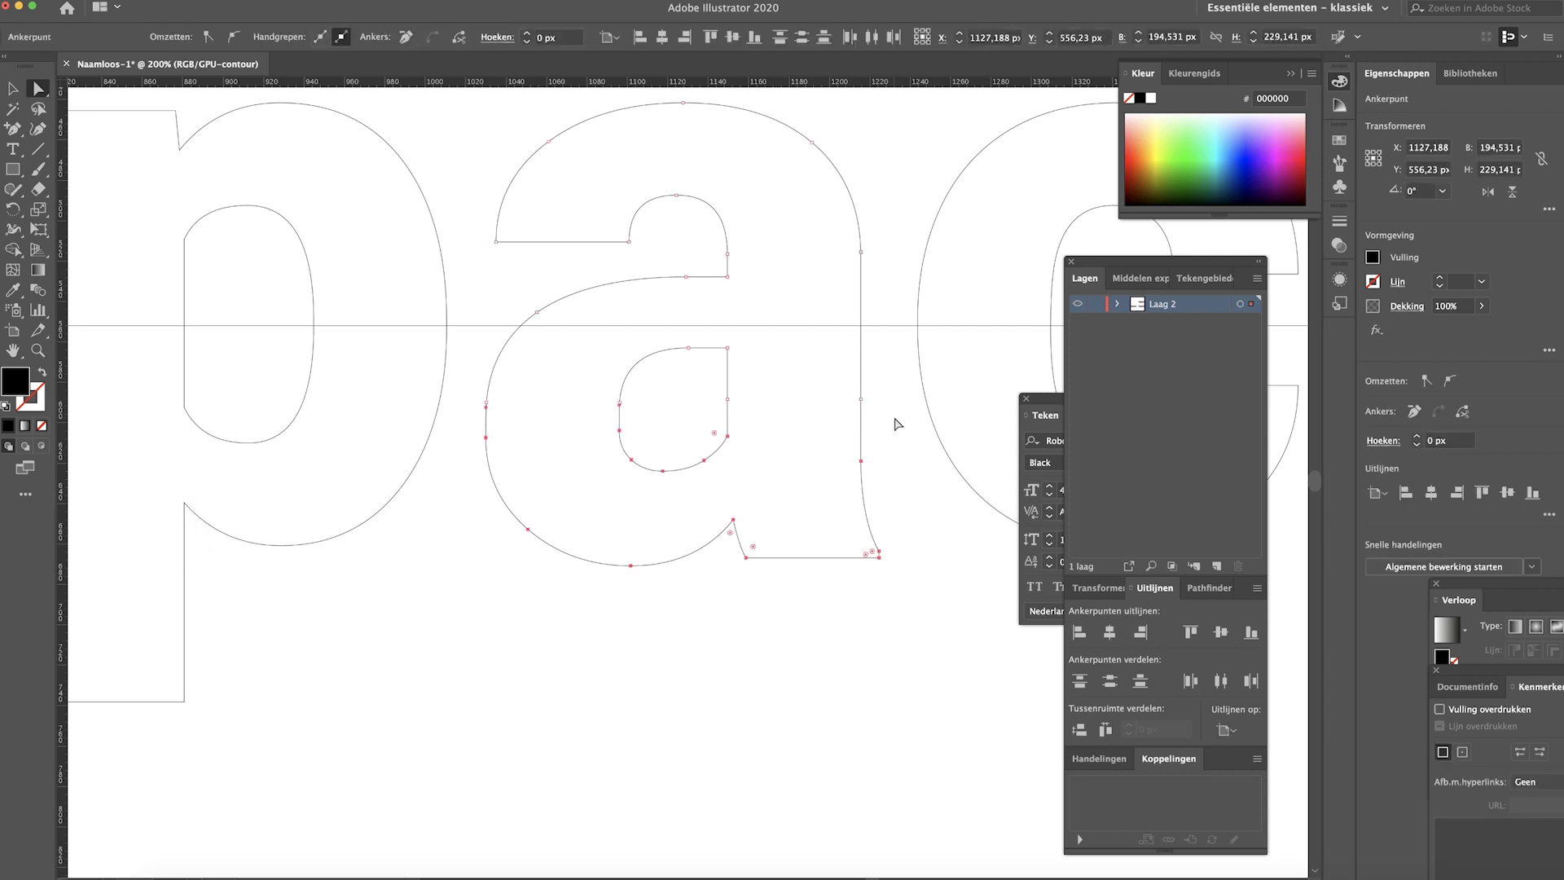
pyautogui.press('Down')
pyautogui.press('Down')
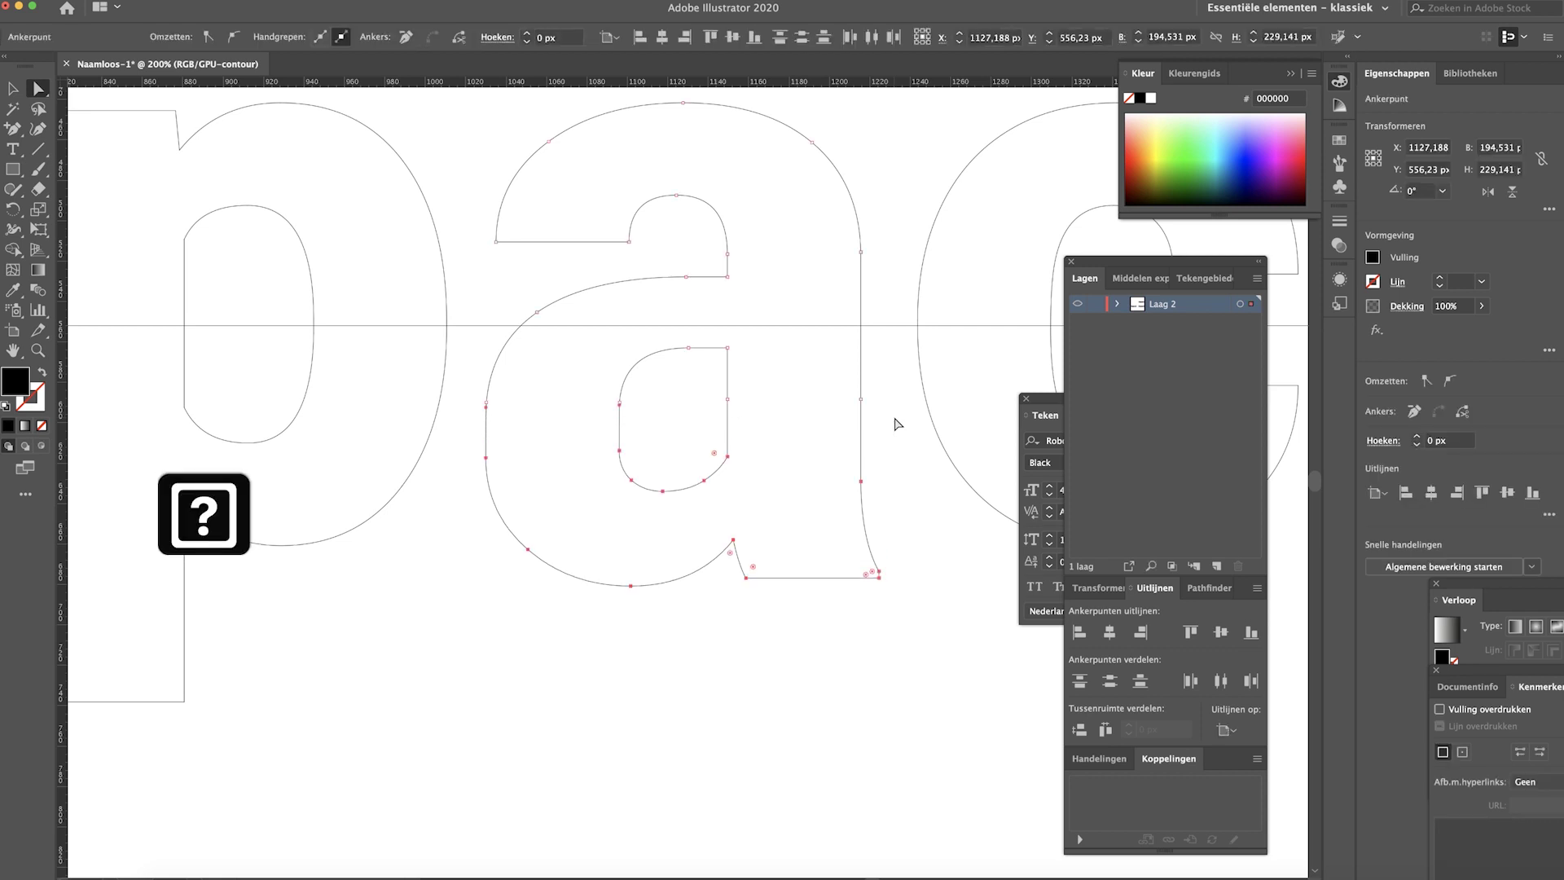
pyautogui.press('Up')
pyautogui.press('Up')
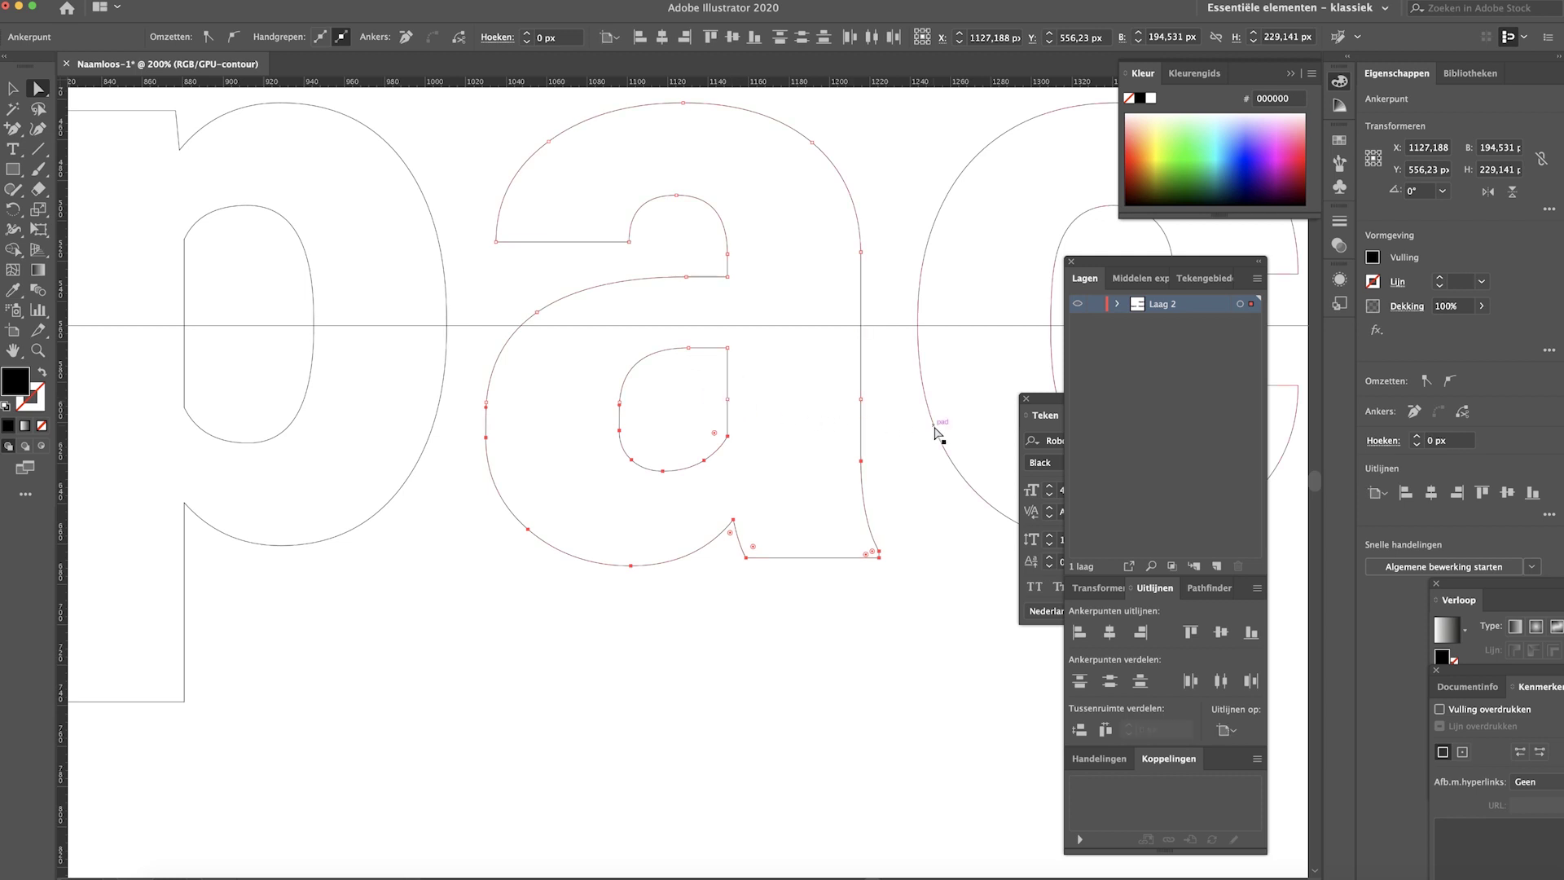
pyautogui.press('super+minus')
pyautogui.press('super+minus')
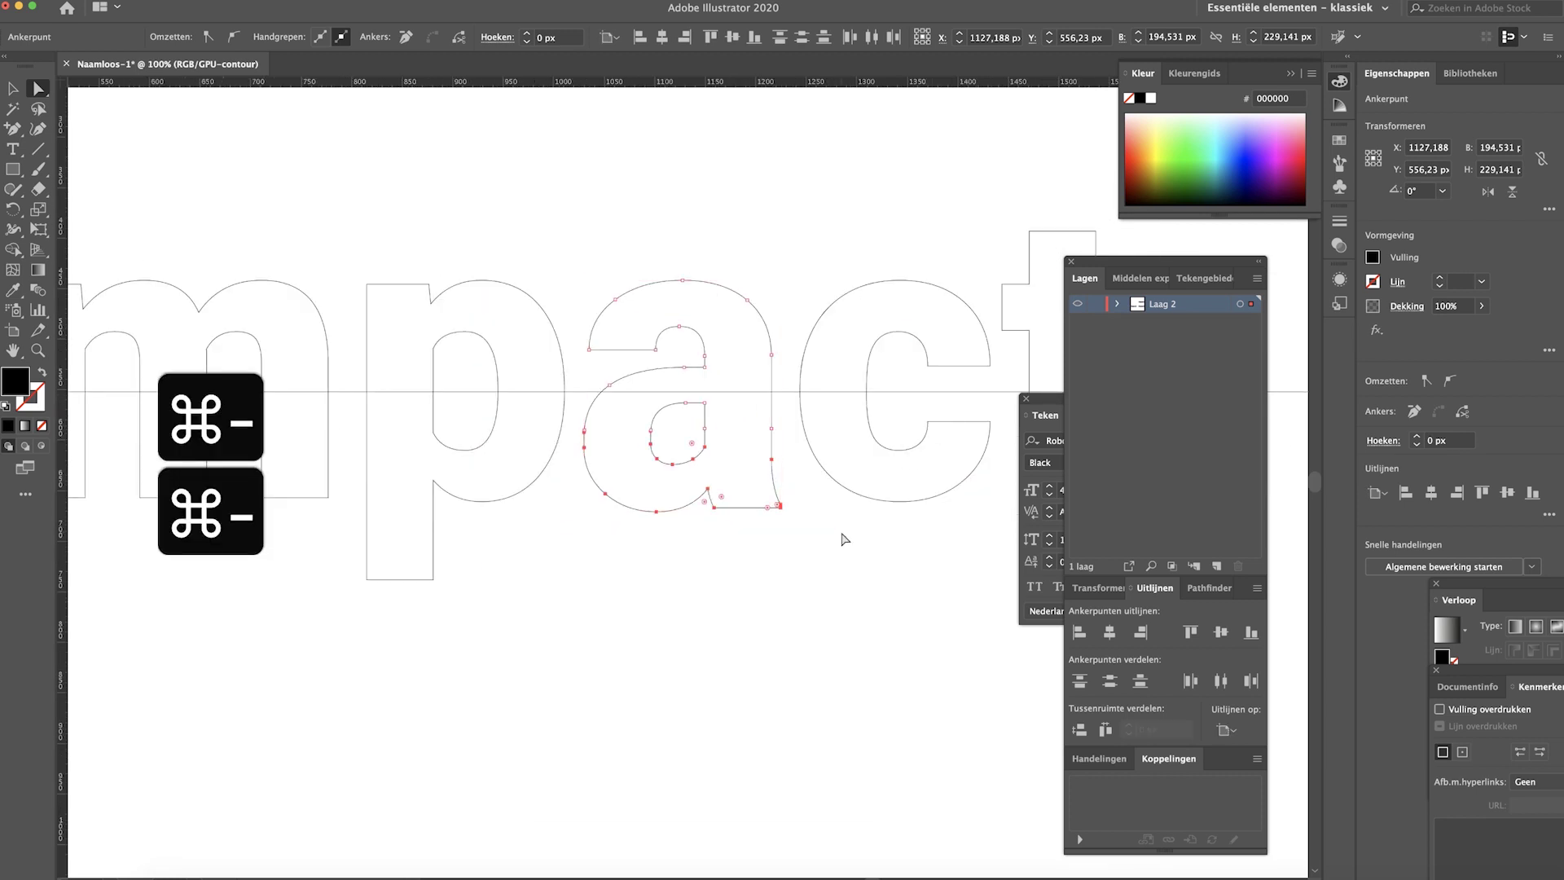
pyautogui.press('Down')
pyautogui.press('Down')
pyautogui.press('Down')
pyautogui.press('Down')
pyautogui.press('Down')
pyautogui.press('Down')
pyautogui.press('Down')
pyautogui.press('Down')
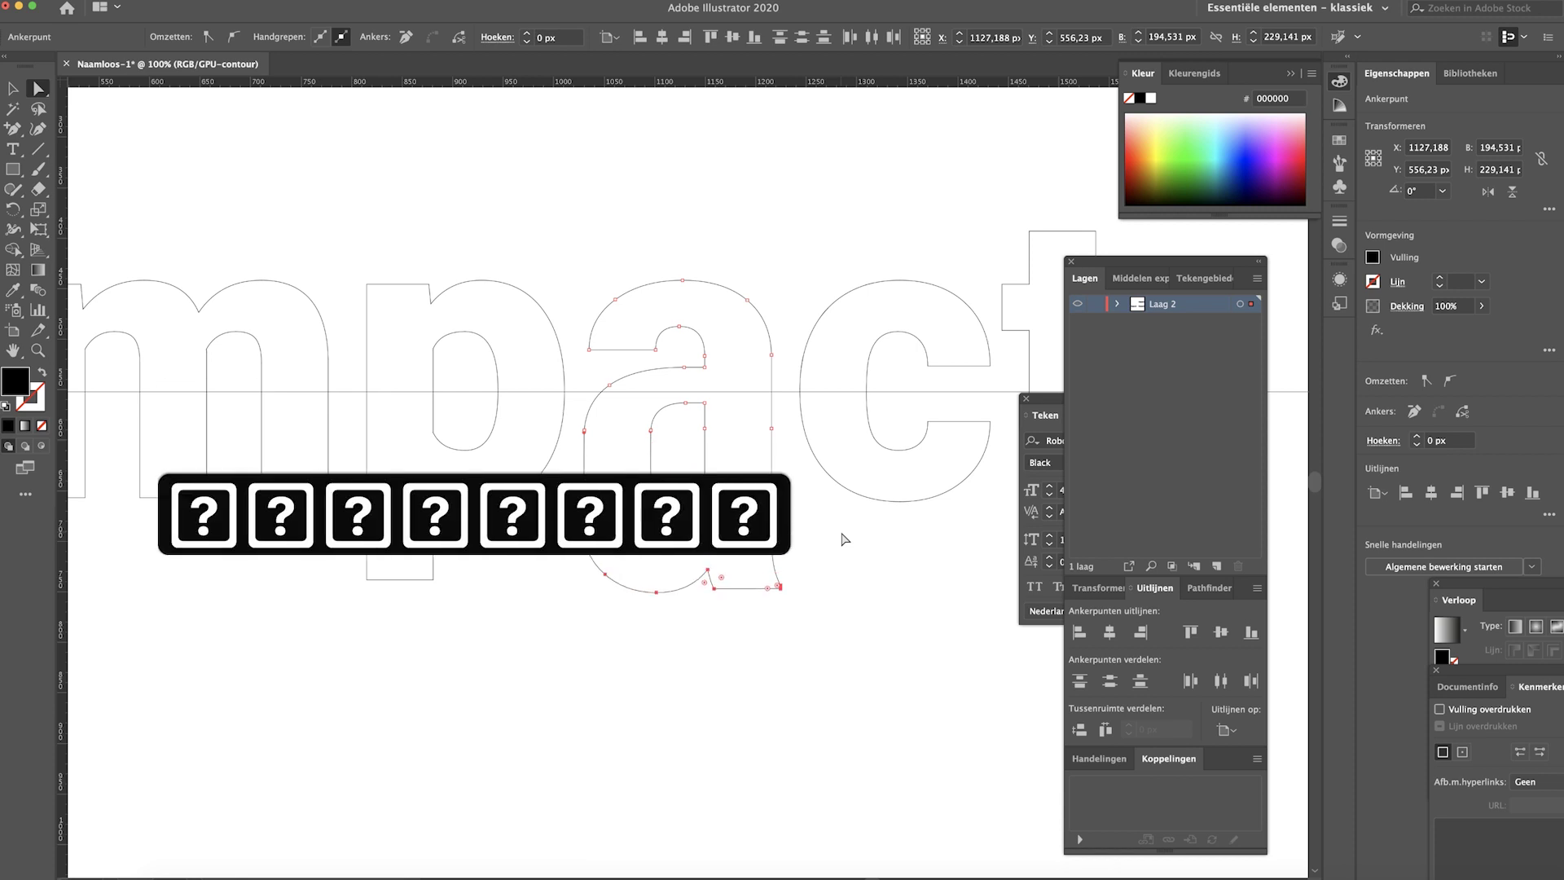
pyautogui.press('Down')
pyautogui.press('Down')
pyautogui.press('Down')
pyautogui.press('Down')
pyautogui.press('Down')
pyautogui.press('Down')
pyautogui.press('Down')
pyautogui.press('Down')
pyautogui.press('Down')
pyautogui.press('Down')
pyautogui.press('Down')
pyautogui.press('Down')
pyautogui.press('Down')
pyautogui.press('Down')
pyautogui.press('Down')
pyautogui.press('Down')
pyautogui.press('Down')
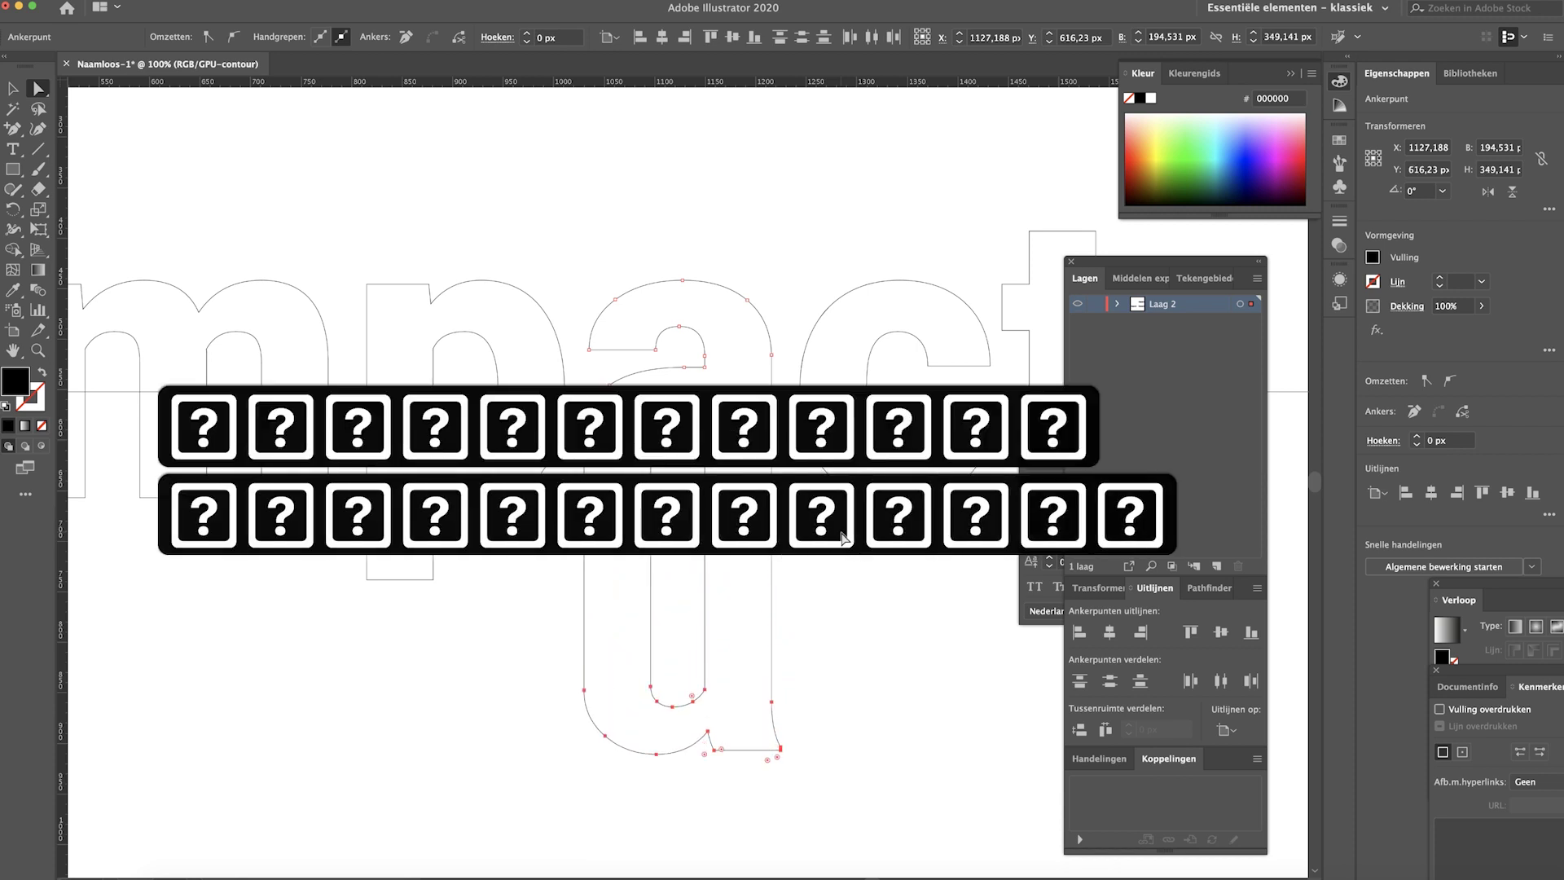
pyautogui.press('Down')
pyautogui.press('Down')
pyautogui.press('Down')
pyautogui.press('Down')
pyautogui.press('Down')
pyautogui.press('Down')
pyautogui.press('Down')
pyautogui.press('Down')
pyautogui.press('Down')
pyautogui.press('Down')
pyautogui.press('Down')
pyautogui.press('Down')
pyautogui.press('Down')
pyautogui.press('Down')
pyautogui.press('Down')
pyautogui.press('Down')
pyautogui.press('Down')
pyautogui.press('Down')
pyautogui.press('Down')
pyautogui.press('Down')
pyautogui.press('super+minus')
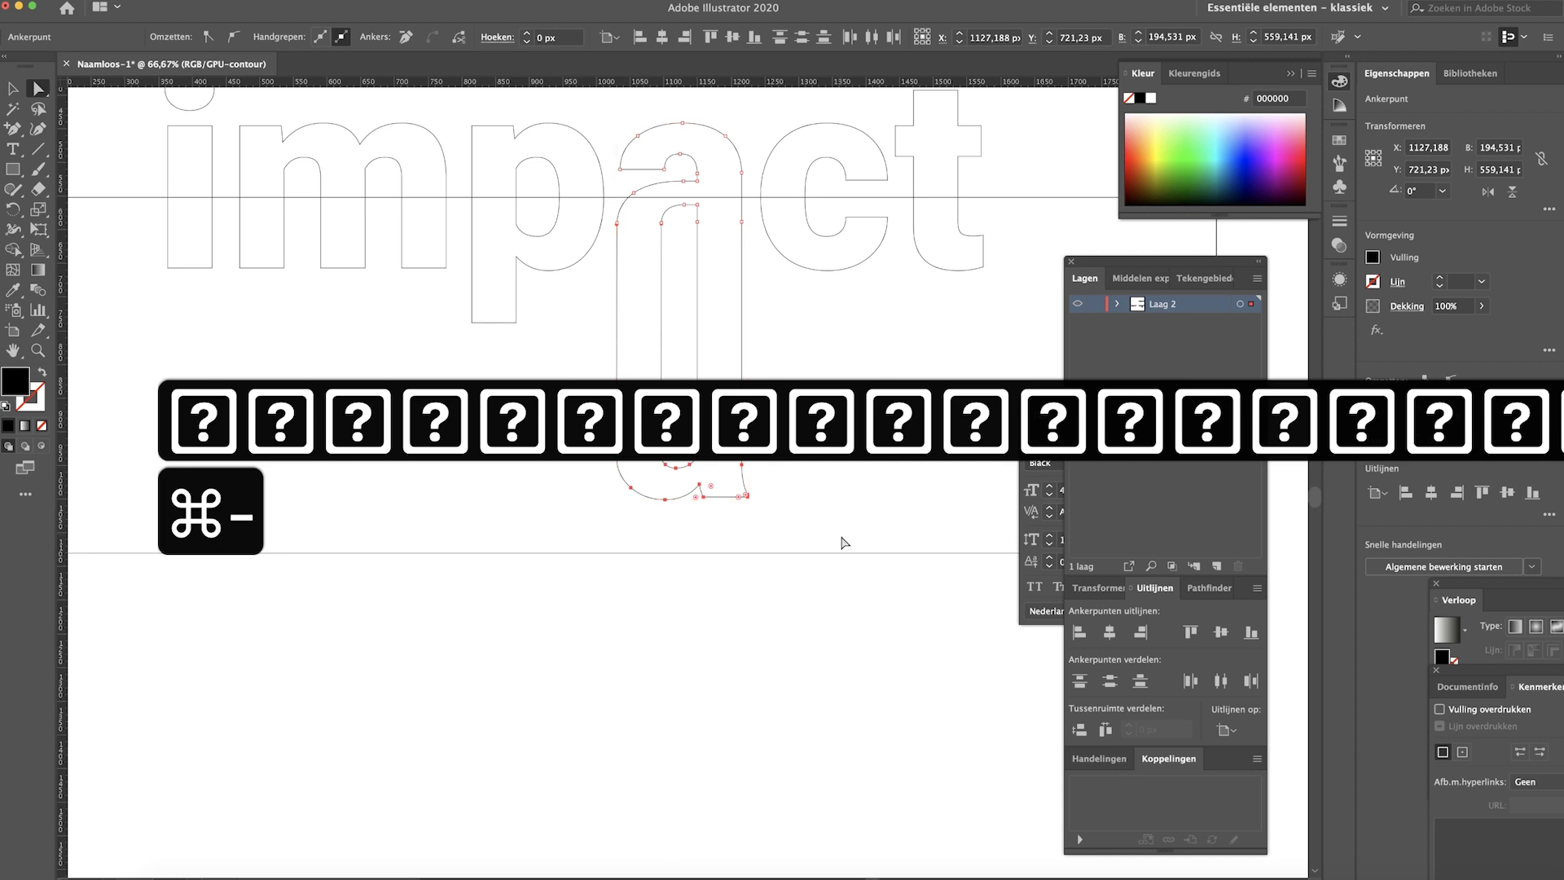
pyautogui.press('v')
pyautogui.click(827, 525)
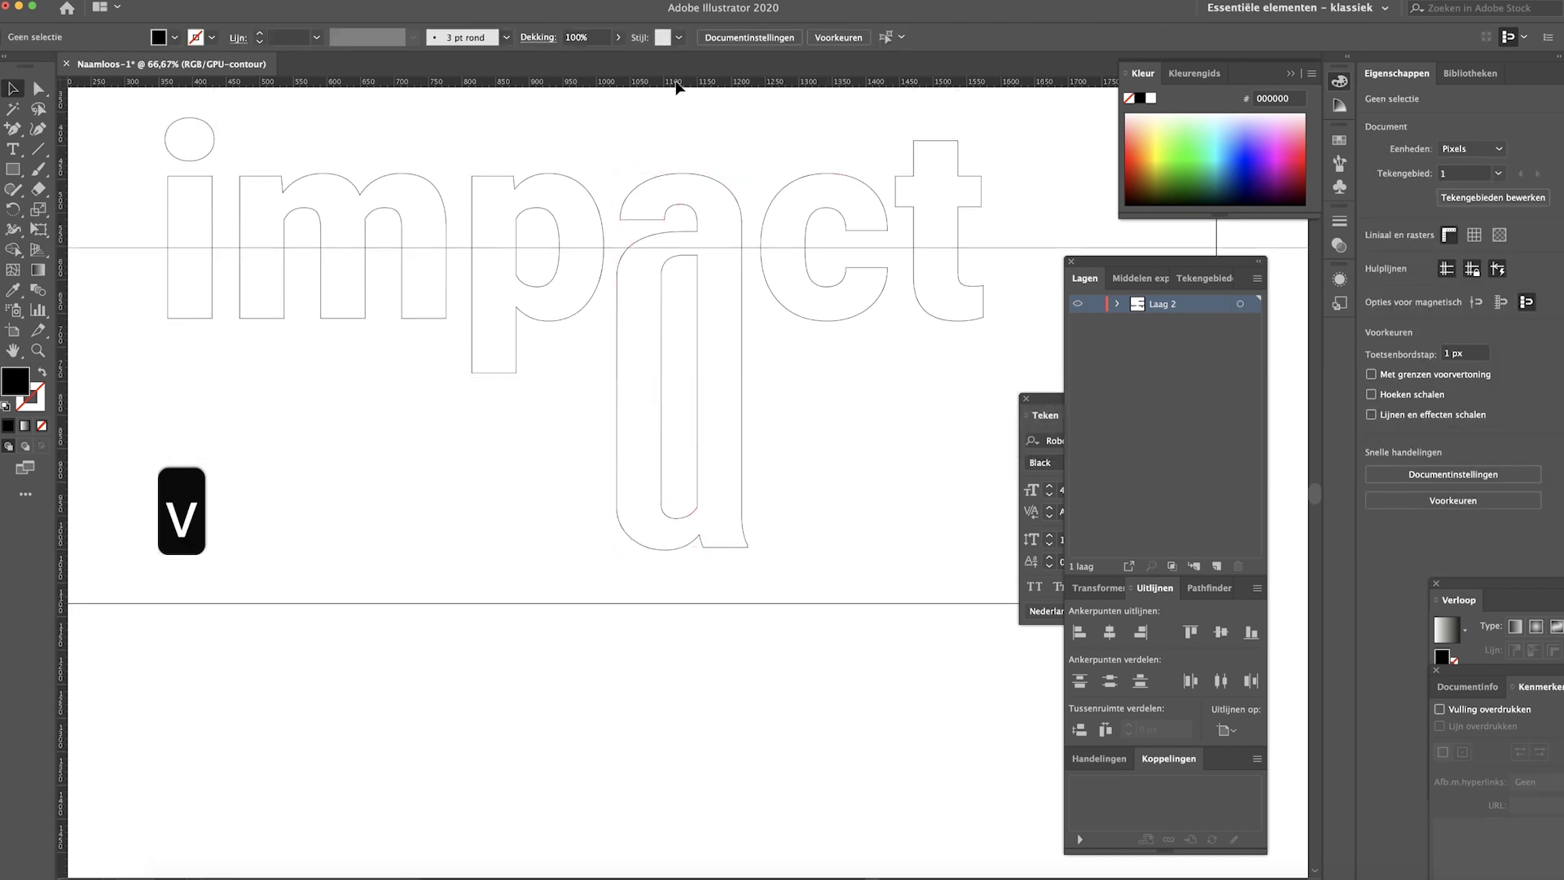
# - Place a horizontal guide at the new bottom line and select the bottom anchors of i, m and p
pyautogui.moveTo(676, 99); pyautogui.dragTo(710, 550)
pyautogui.hscroll(-2, 377, 388)
pyautogui.press('a')
pyautogui.moveTo(226, 403); pyautogui.dragTo(687, 259)
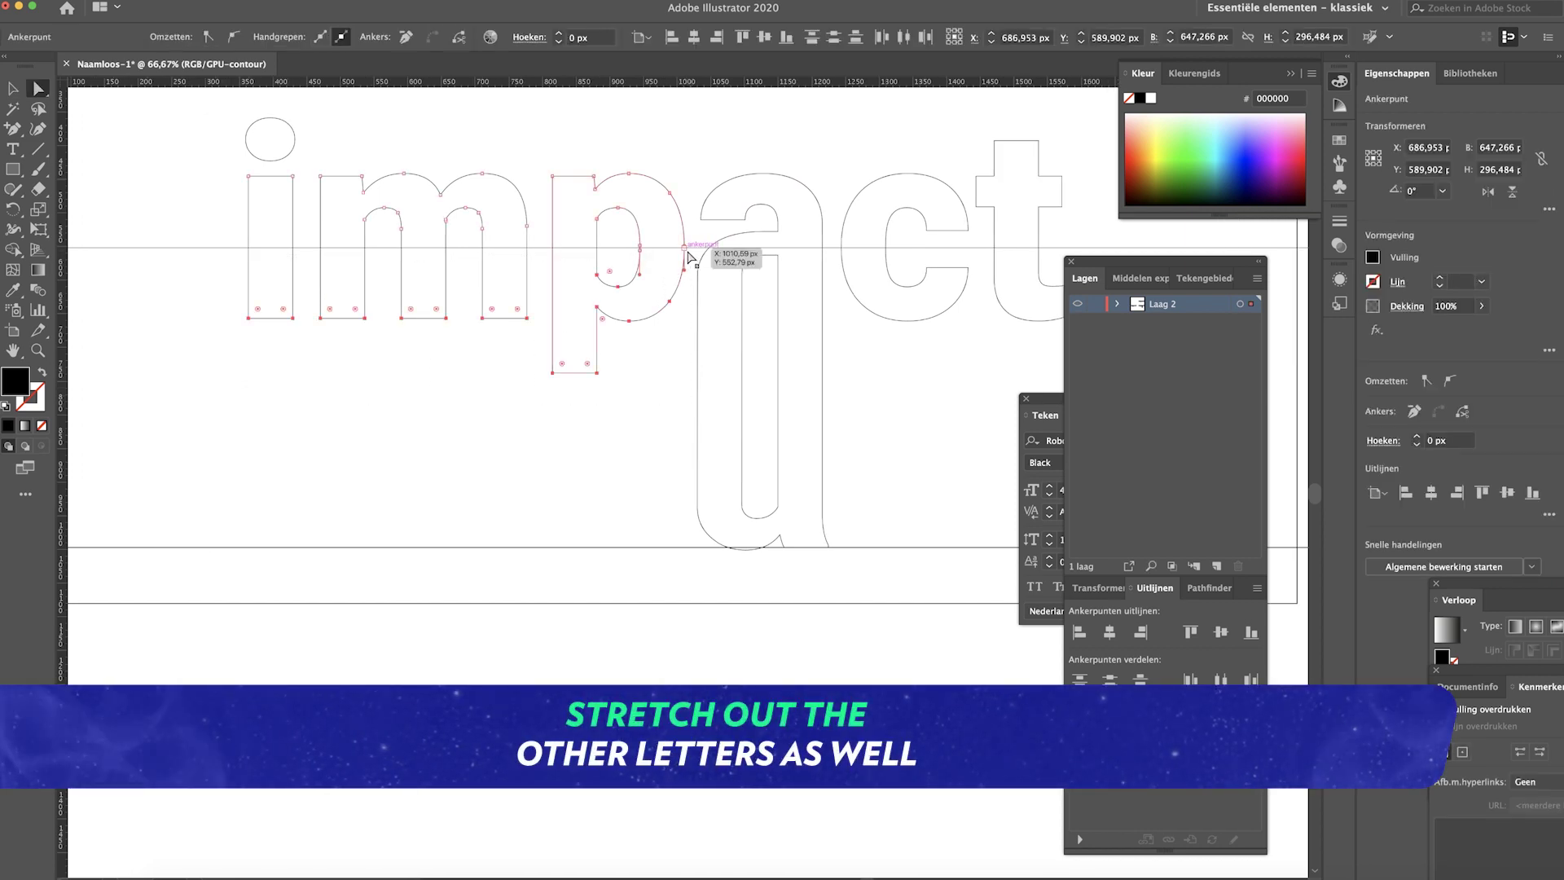
pyautogui.press('super+equal')
pyautogui.press('super+equal')
pyautogui.press('super+equal')
pyautogui.press('super+equal')
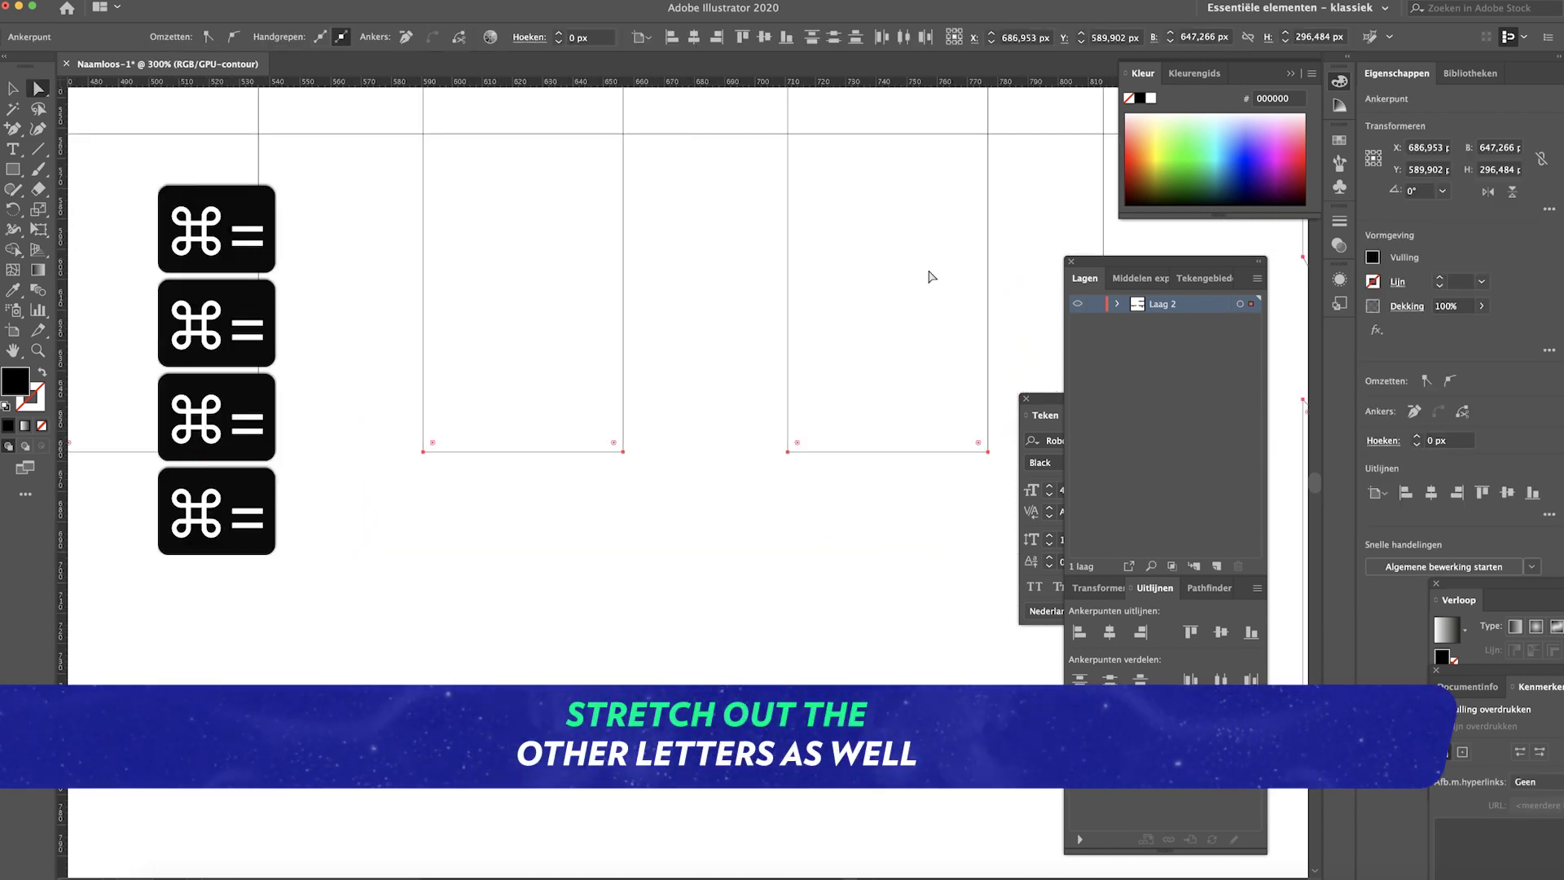
pyautogui.press('space')
pyautogui.moveTo(786, 265); pyautogui.dragTo(578, 300)
pyautogui.click(726, 239)
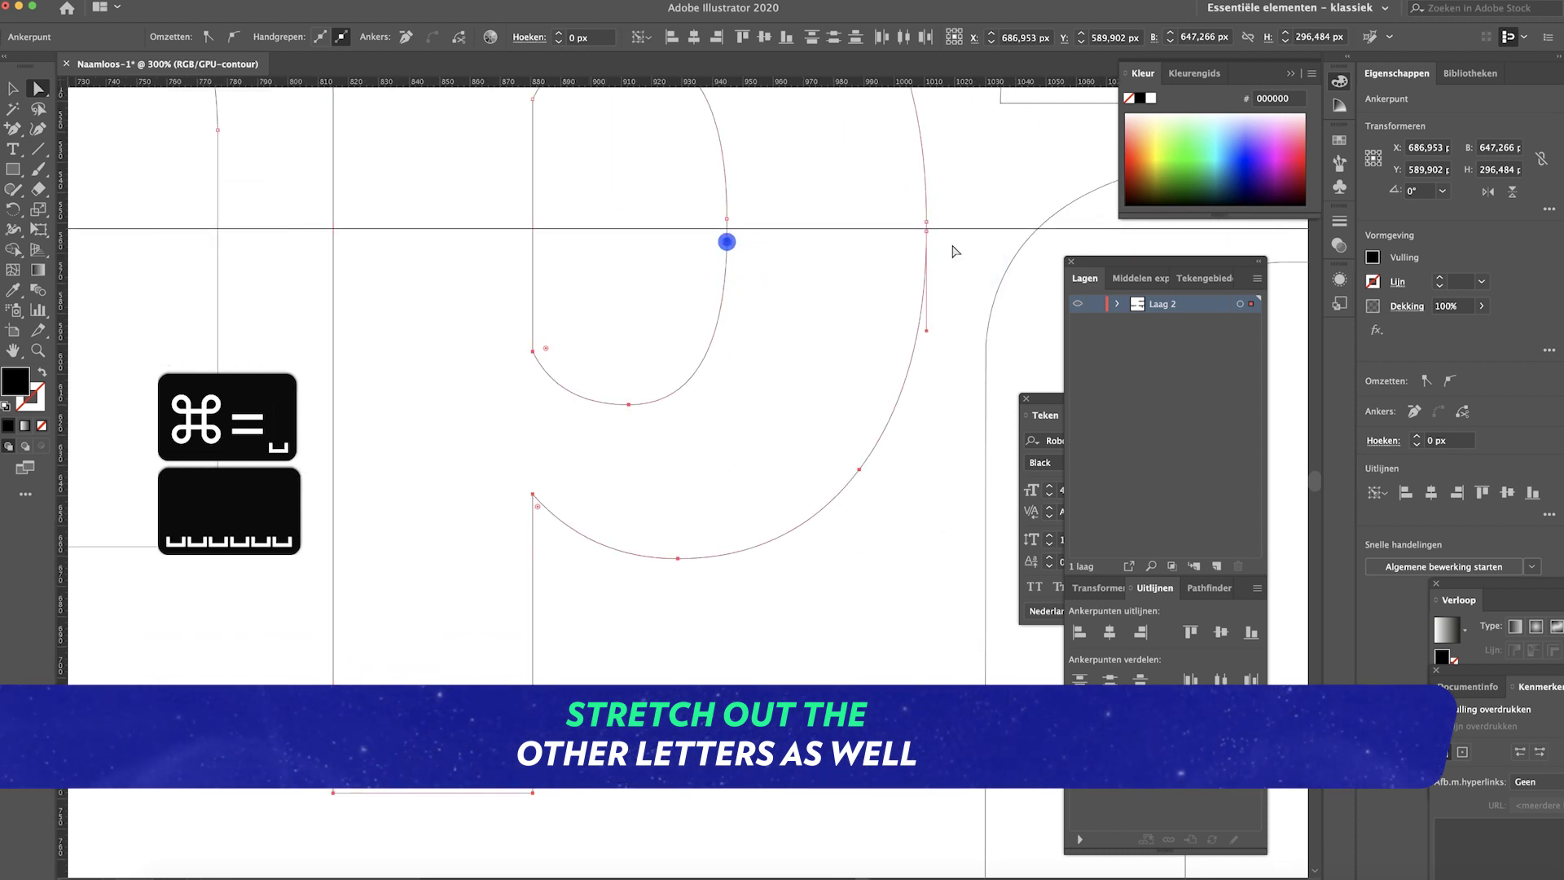
pyautogui.click(929, 234)
pyautogui.press('super+minus')
pyautogui.press('super+minus')
pyautogui.press('super+minus')
pyautogui.press('super+minus')
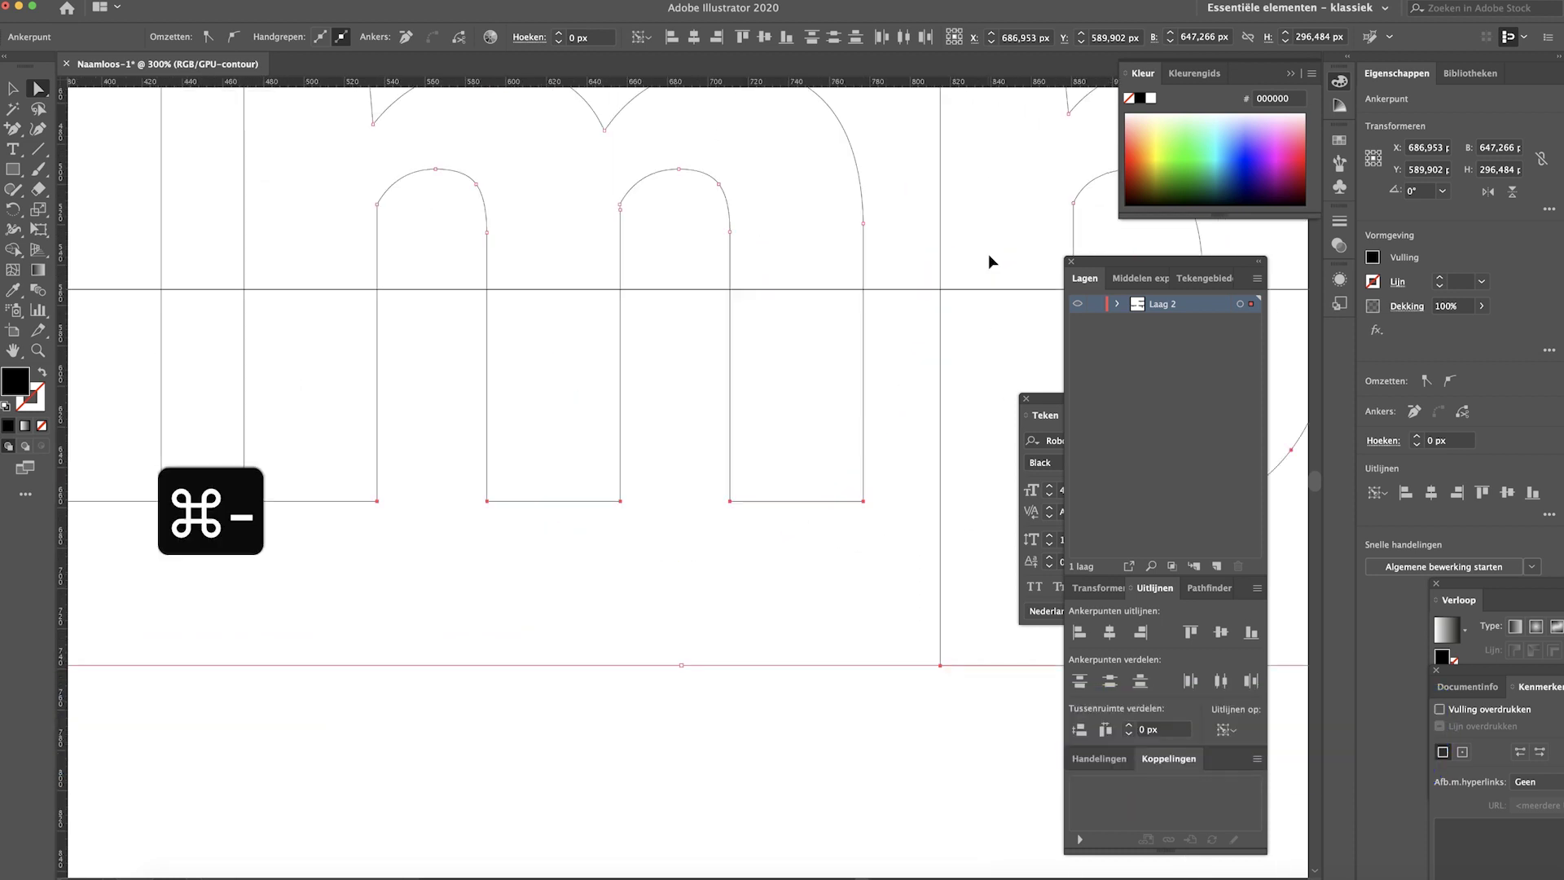
# - Nudge the selected i, m and p anchors about 170 px down to the guide
pyautogui.press('Down')
pyautogui.press('Down')
pyautogui.press('Down')
pyautogui.press('Down')
pyautogui.press('Down')
pyautogui.press('Down')
pyautogui.press('Down')
pyautogui.press('Down')
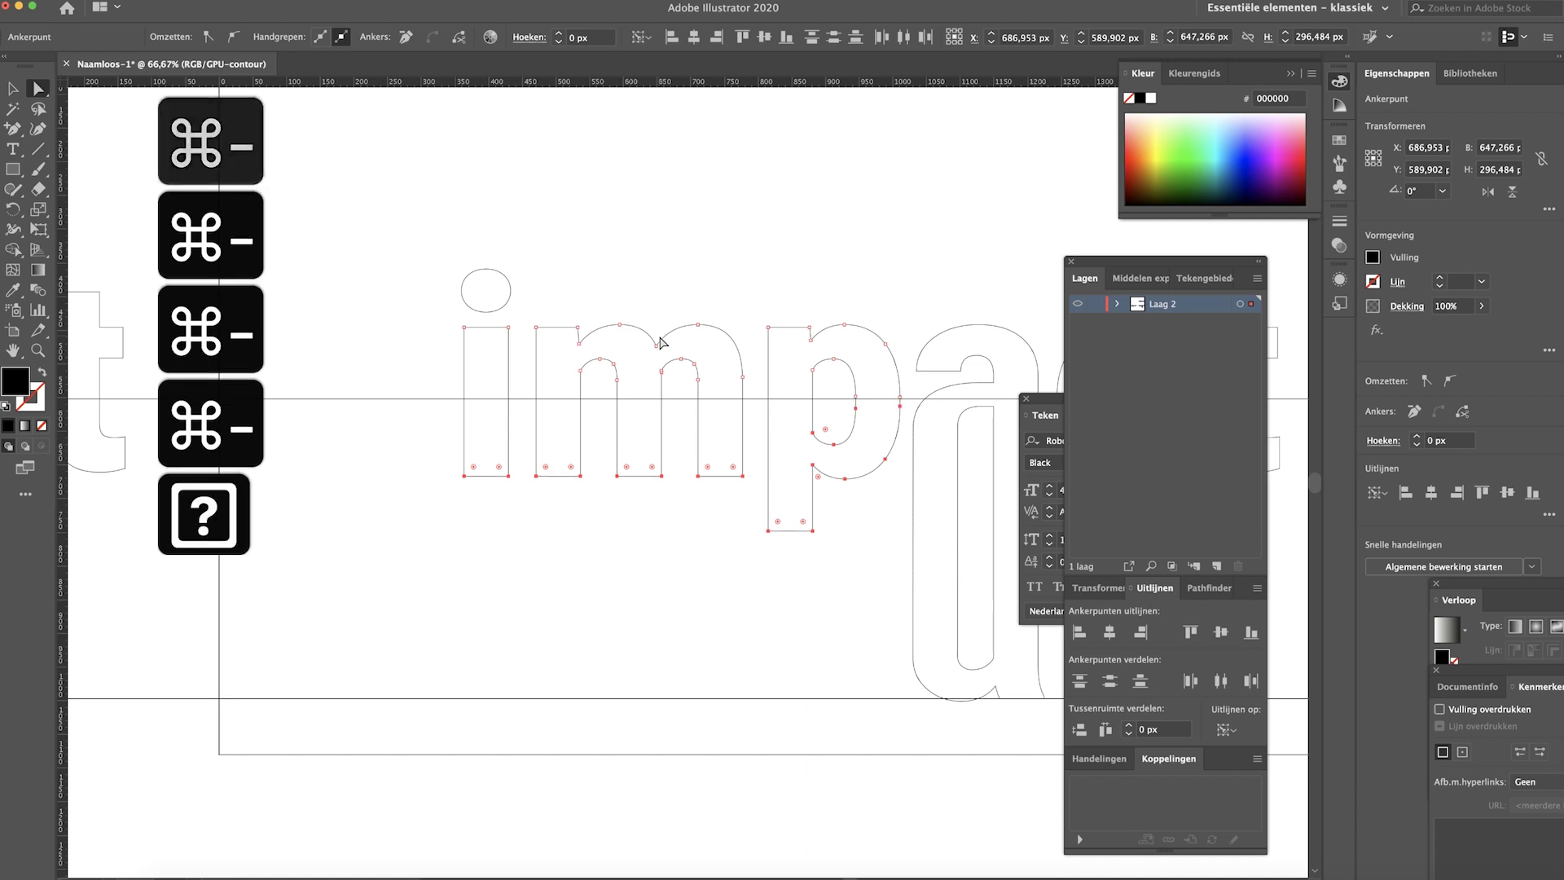
pyautogui.press('Down')
pyautogui.press('Down')
pyautogui.press('Down')
pyautogui.press('Down')
pyautogui.press('Down')
pyautogui.press('Down')
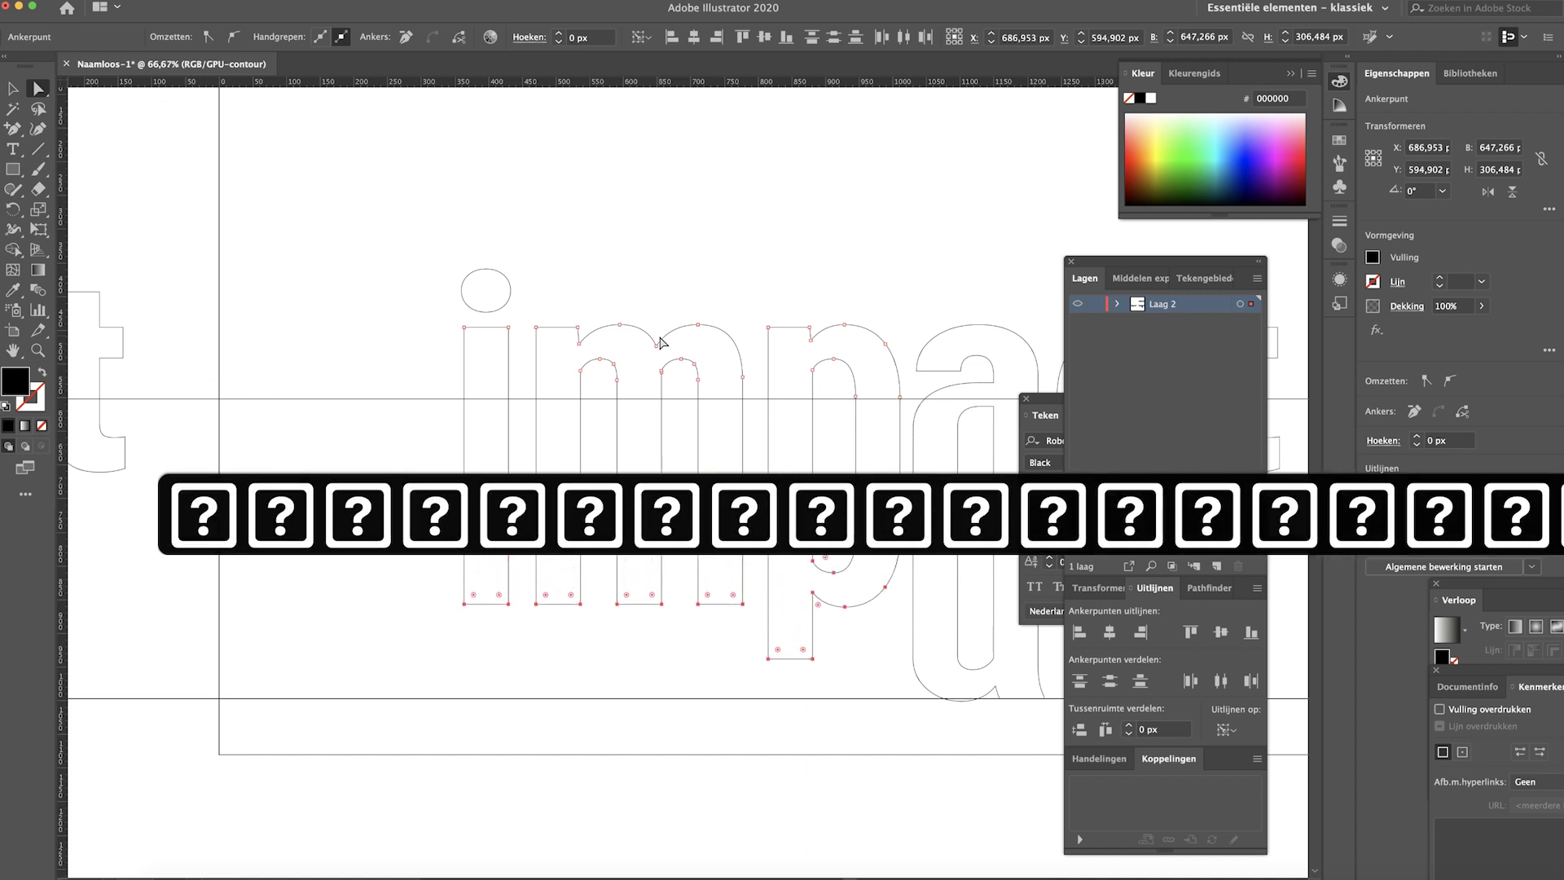
pyautogui.hotkey('shift', 'Down')
pyautogui.hotkey('shift', 'Down')
pyautogui.hotkey('shift', 'Down')
pyautogui.hotkey('shift', 'Down')
pyautogui.hotkey('shift', 'Down')
pyautogui.hotkey('shift', 'Down')
pyautogui.hotkey('shift', 'Down')
pyautogui.hotkey('shift', 'Down')
pyautogui.hotkey('shift', 'Down')
pyautogui.hotkey('shift', 'Down')
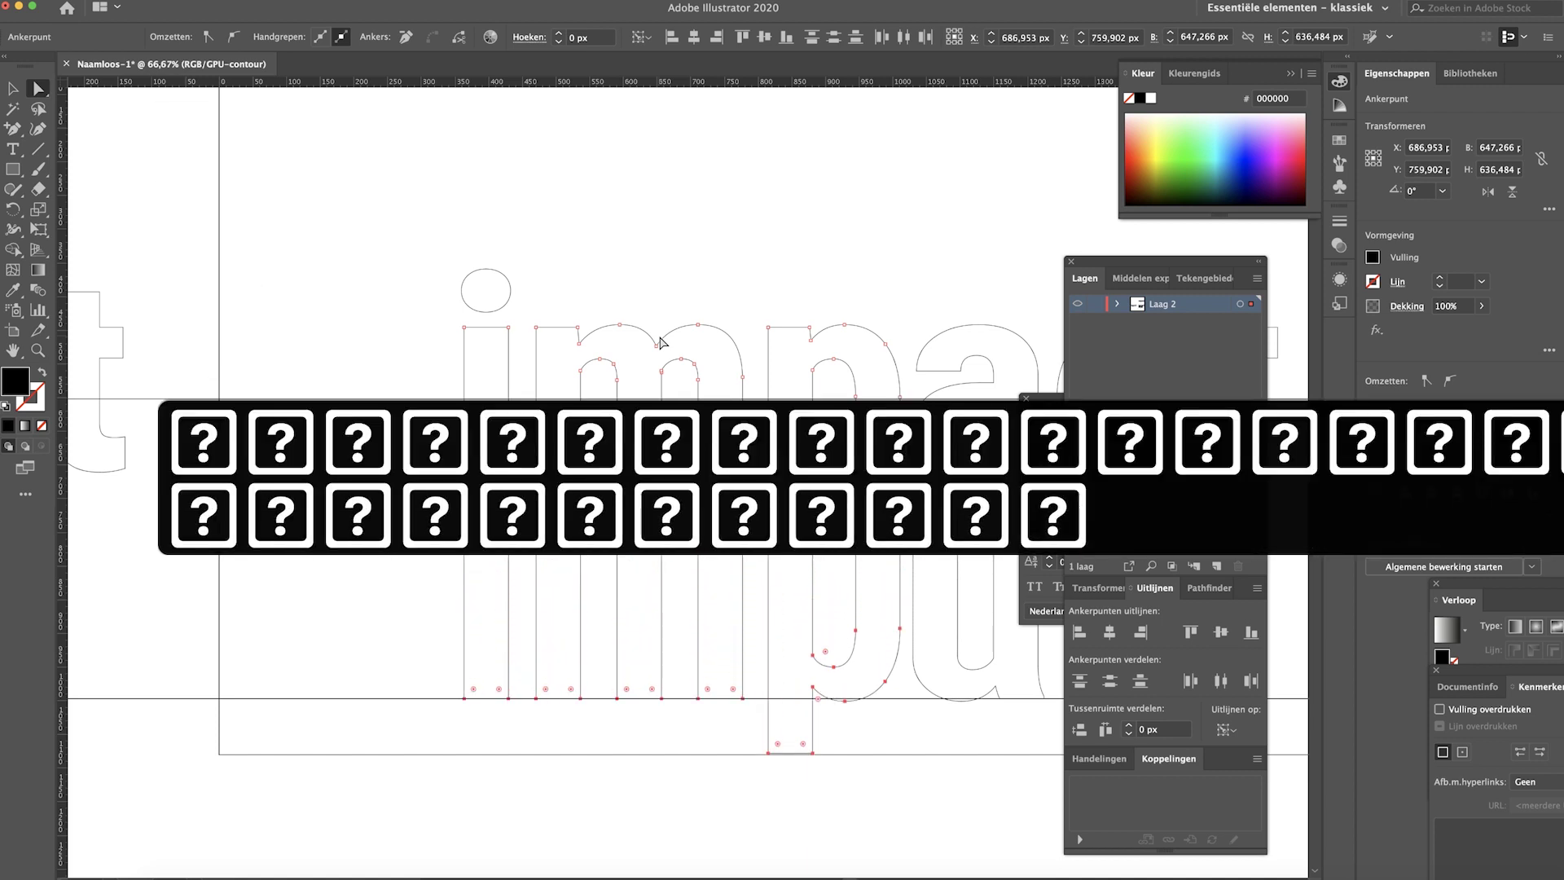
pyautogui.hscroll(10, 660, 499)
pyautogui.click(660, 499)
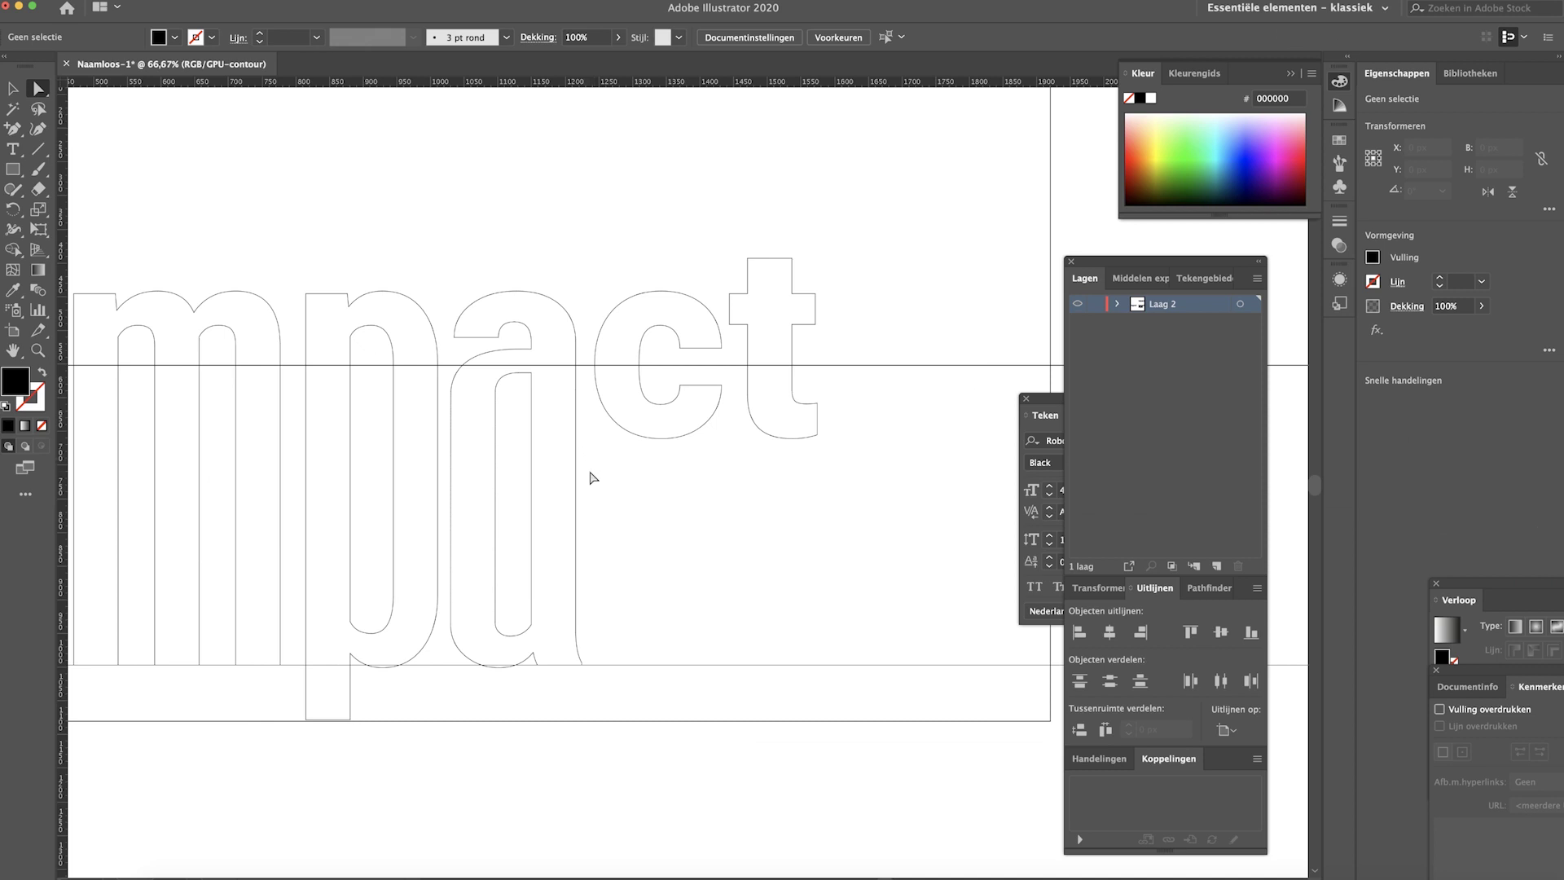
# - Select the lower anchor points of the c and t outlines
pyautogui.press('a')
pyautogui.moveTo(590, 468); pyautogui.dragTo(844, 380)
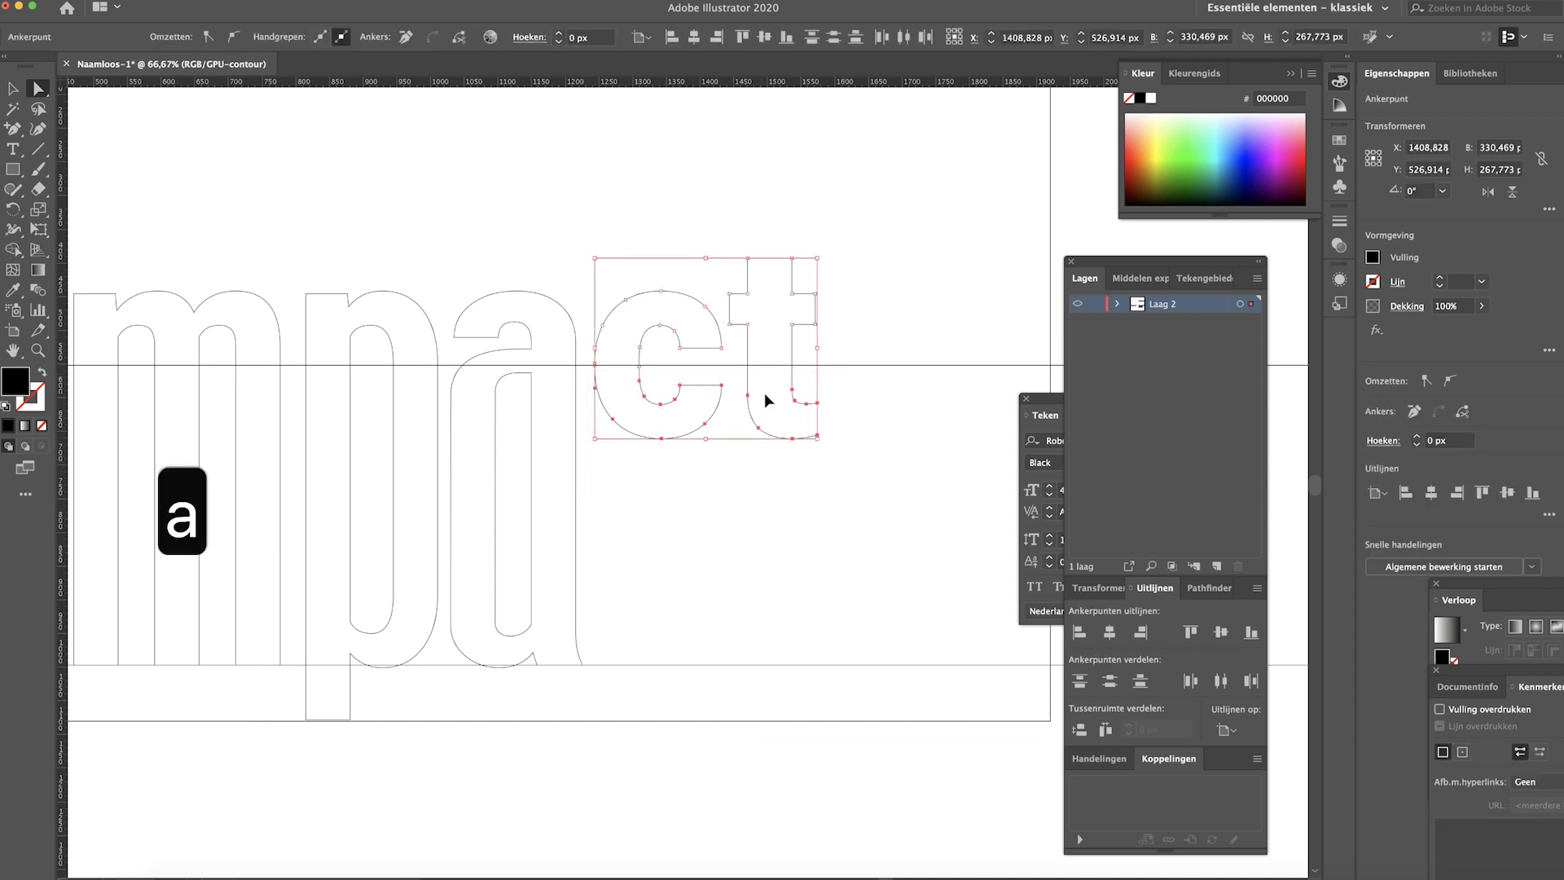
pyautogui.press('super+equal')
pyautogui.press('super+equal')
pyautogui.press('super+equal')
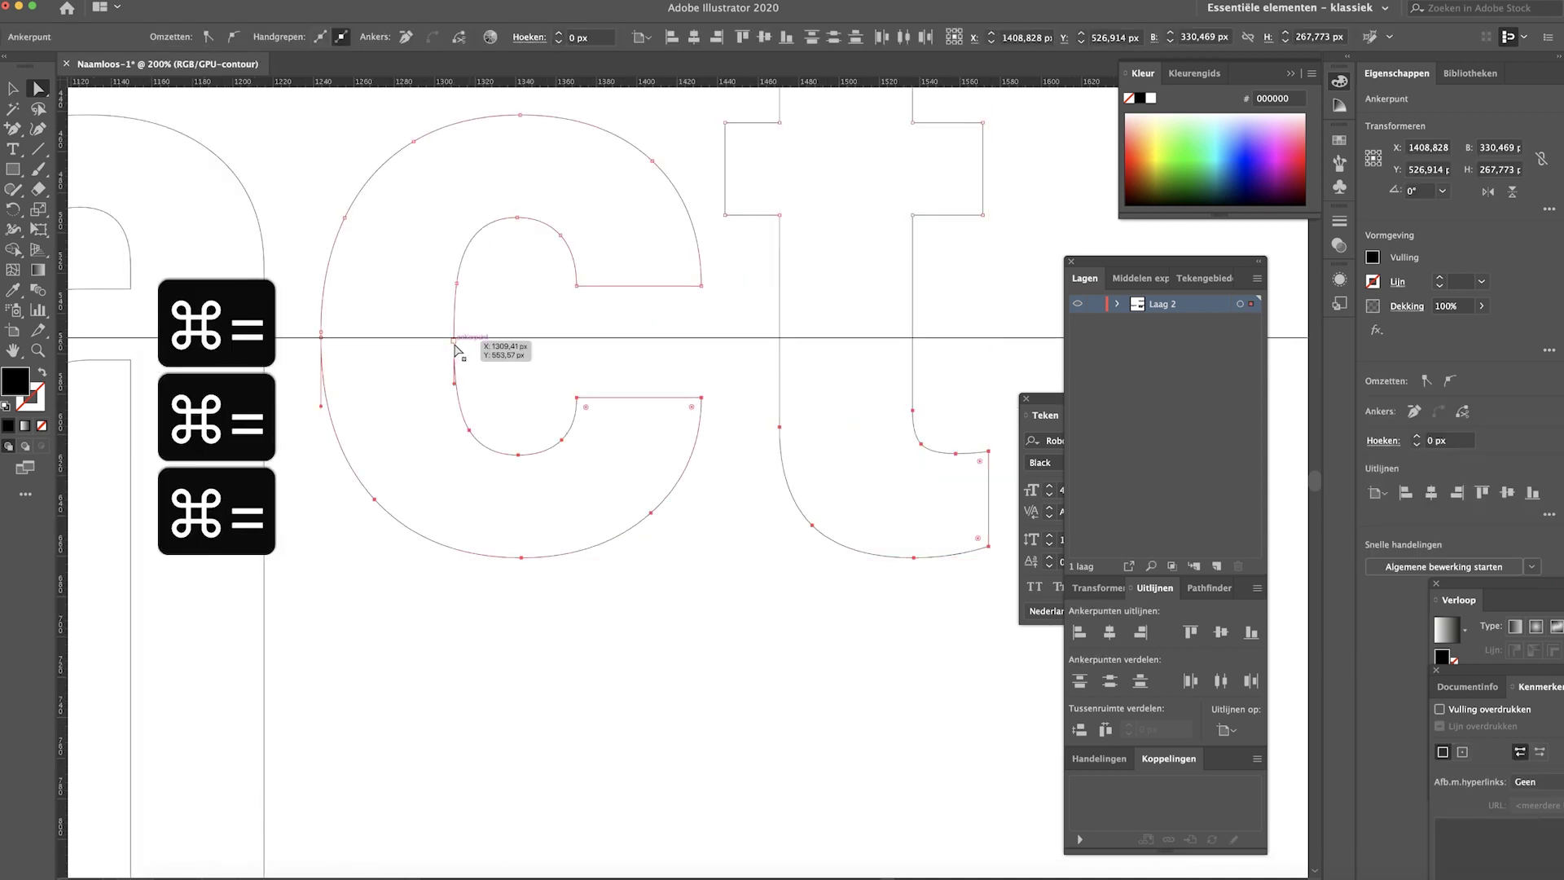
pyautogui.click(453, 342)
pyautogui.press('super+equal')
pyautogui.press('super+equal')
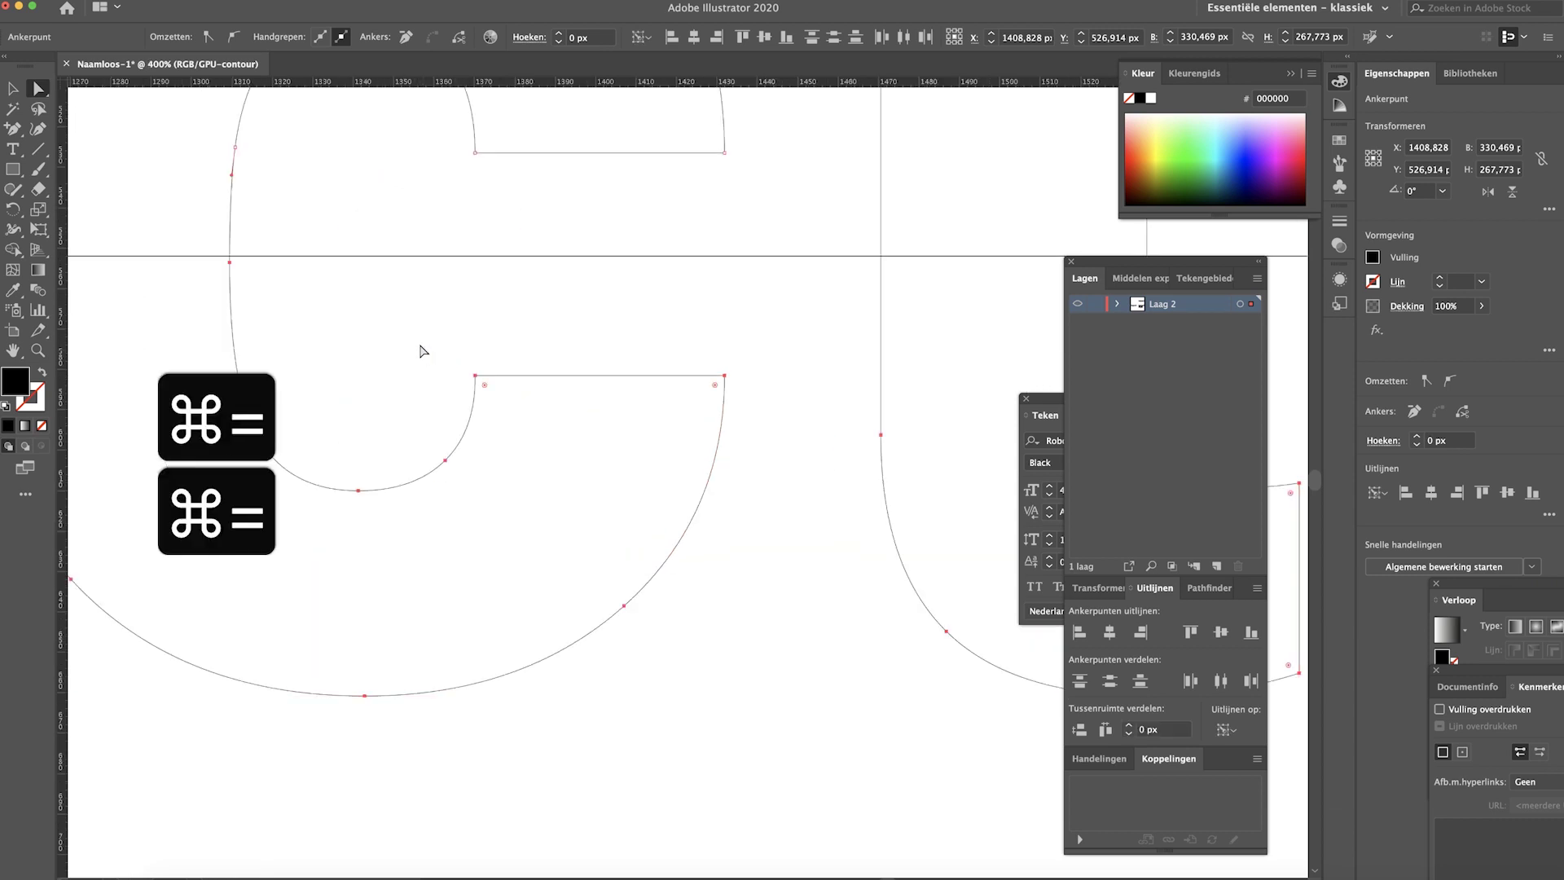
pyautogui.press('space')
pyautogui.click(441, 308)
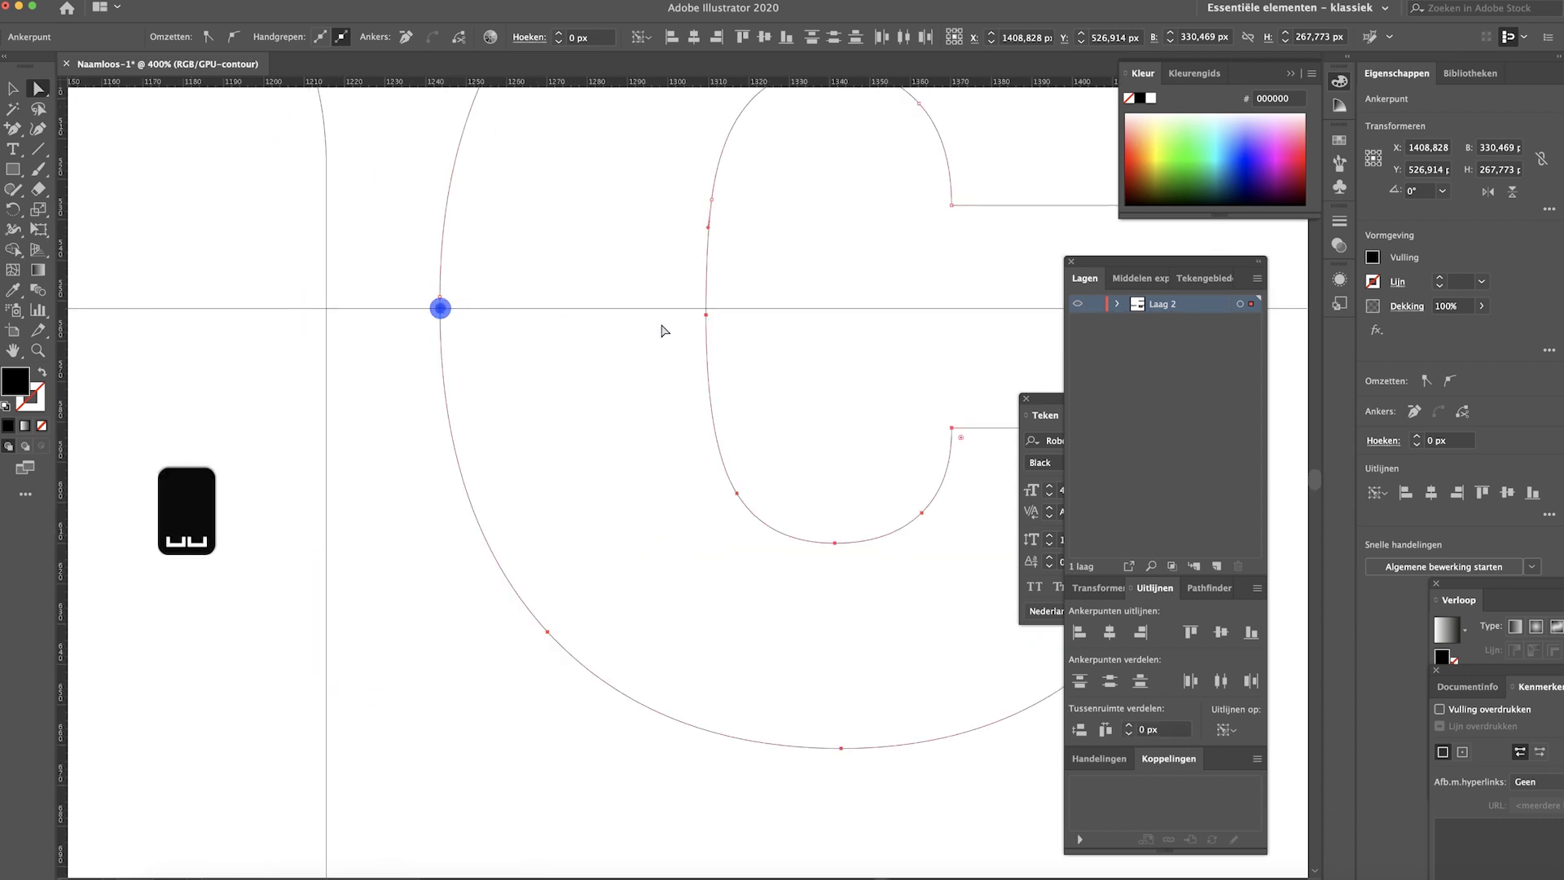
pyautogui.press('super+minus')
pyautogui.press('super+minus')
pyautogui.press('super+minus')
pyautogui.press('super+minus')
pyautogui.press('super+minus')
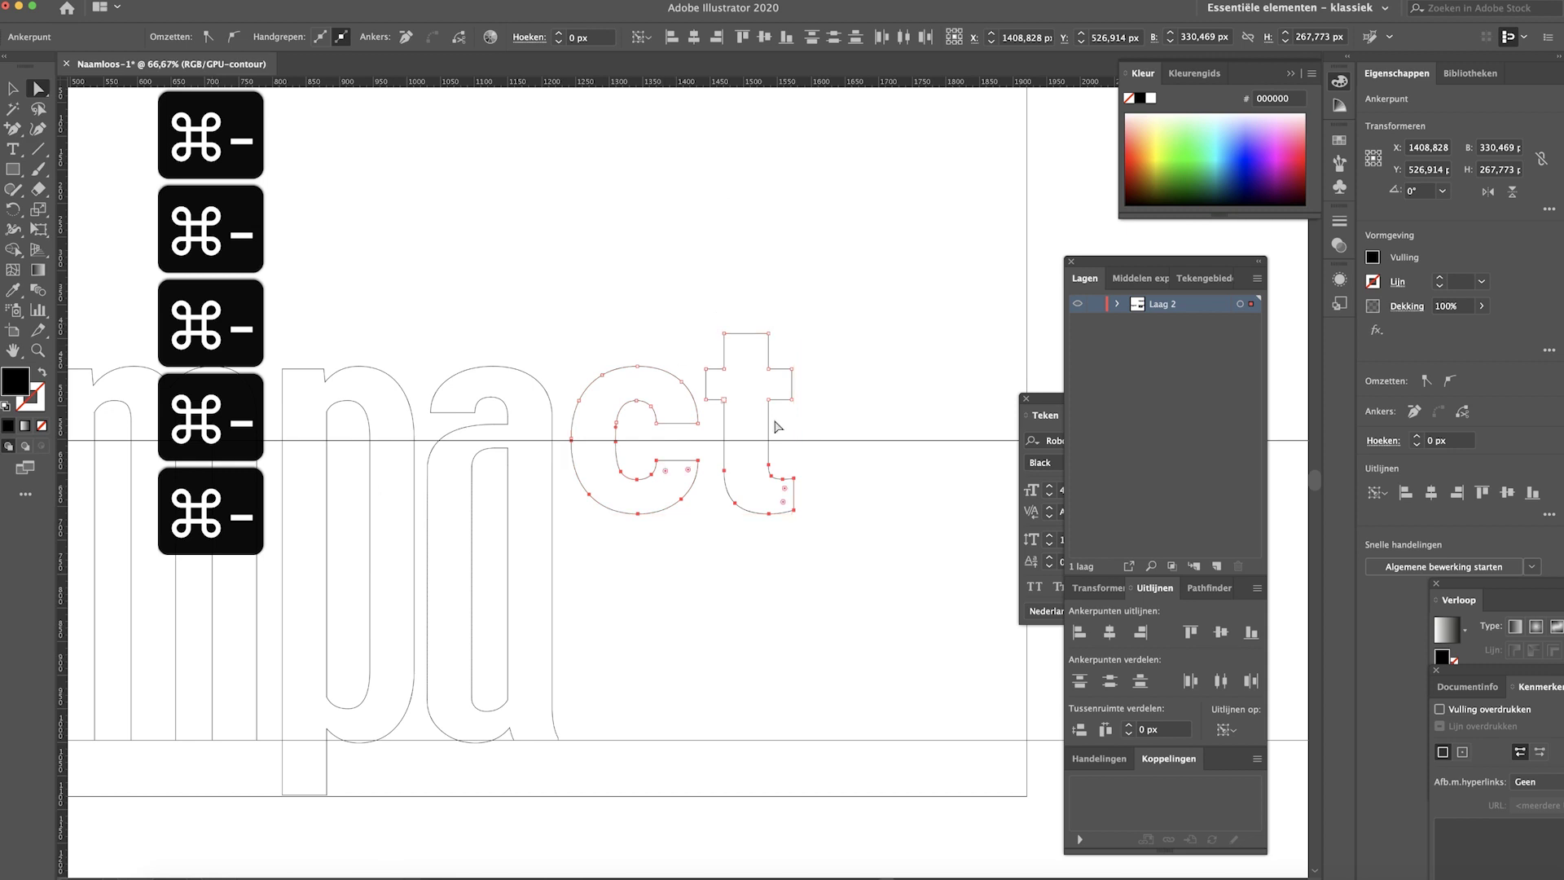
# - Push the c and t bottoms down to the guide so all letters match in height
pyautogui.press('Down')
pyautogui.press('Down')
pyautogui.press('Down')
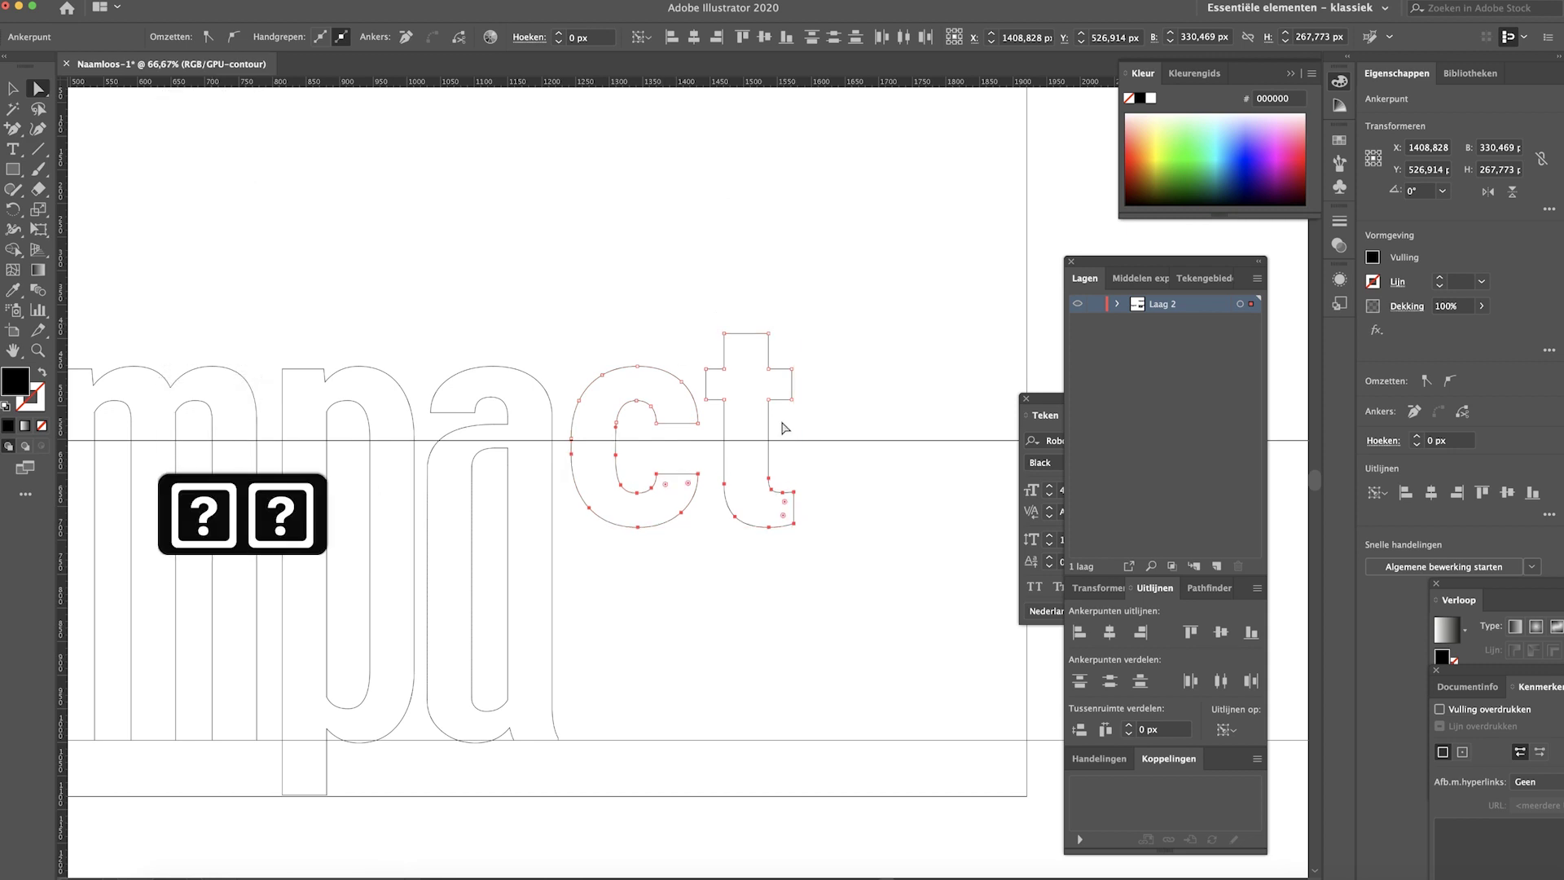
pyautogui.press('Down')
pyautogui.press('Down')
pyautogui.press('Down')
pyautogui.press('Down')
pyautogui.press('Down')
pyautogui.press('Down')
pyautogui.press('Down')
pyautogui.press('Down')
pyautogui.press('Down')
pyautogui.press('Down')
pyautogui.press('Down')
pyautogui.press('Down')
pyautogui.press('Down')
pyautogui.press('Down')
pyautogui.press('Down')
pyautogui.press('Down')
pyautogui.press('Down')
pyautogui.press('Down')
pyautogui.press('Down')
pyautogui.press('Down')
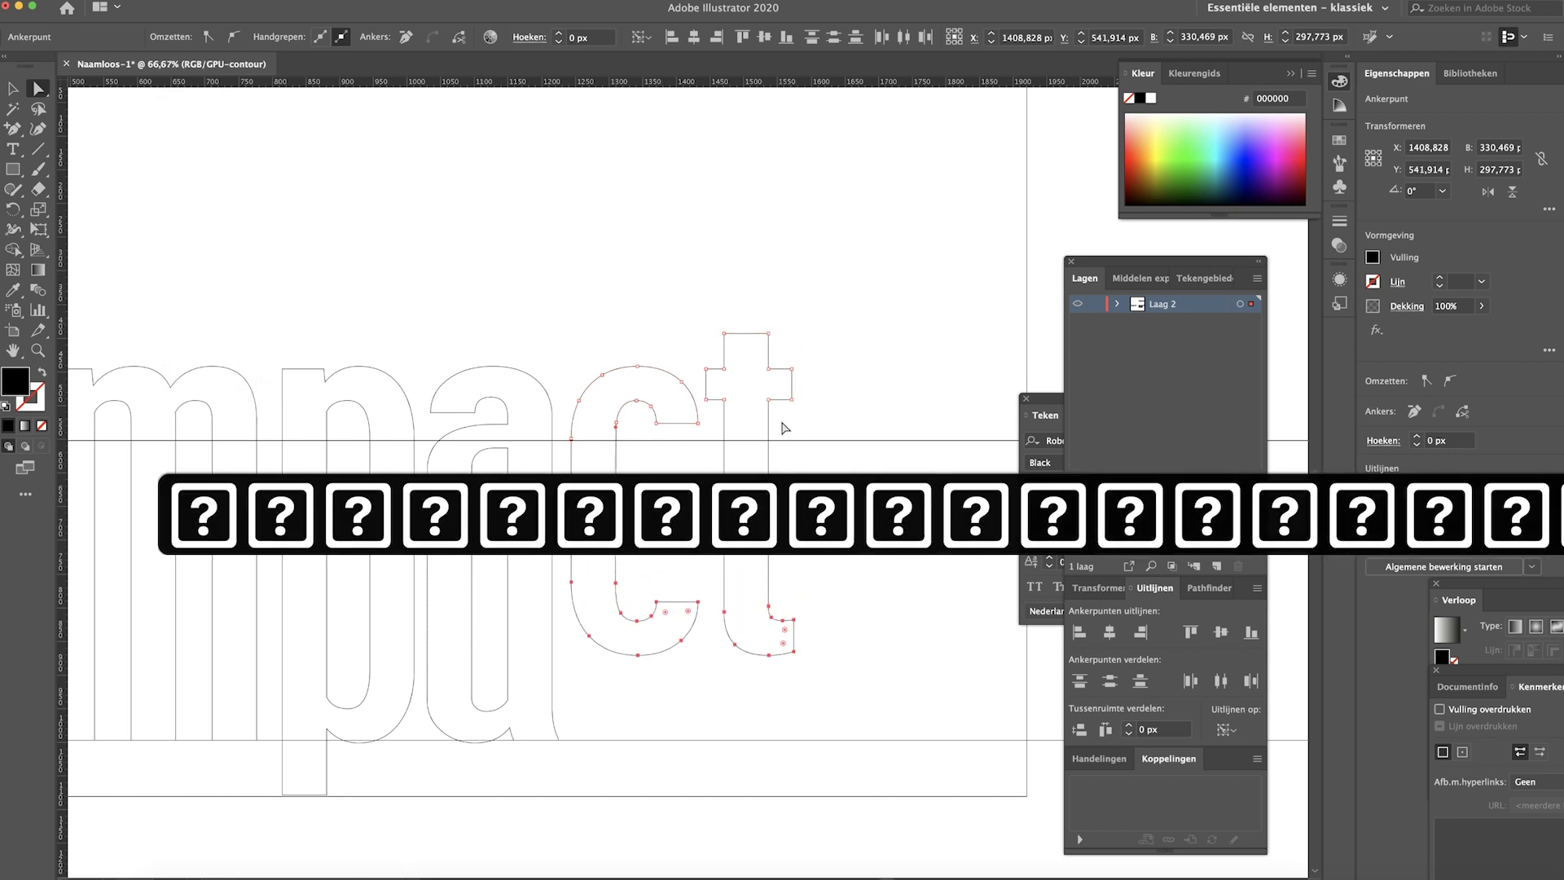
pyautogui.press('Down')
pyautogui.press('Down')
pyautogui.press('Down')
pyautogui.press('Down')
pyautogui.press('Down')
pyautogui.press('Down')
pyautogui.press('Down')
pyautogui.press('Down')
pyautogui.press('Down')
pyautogui.press('Down')
pyautogui.press('Down')
pyautogui.press('Down')
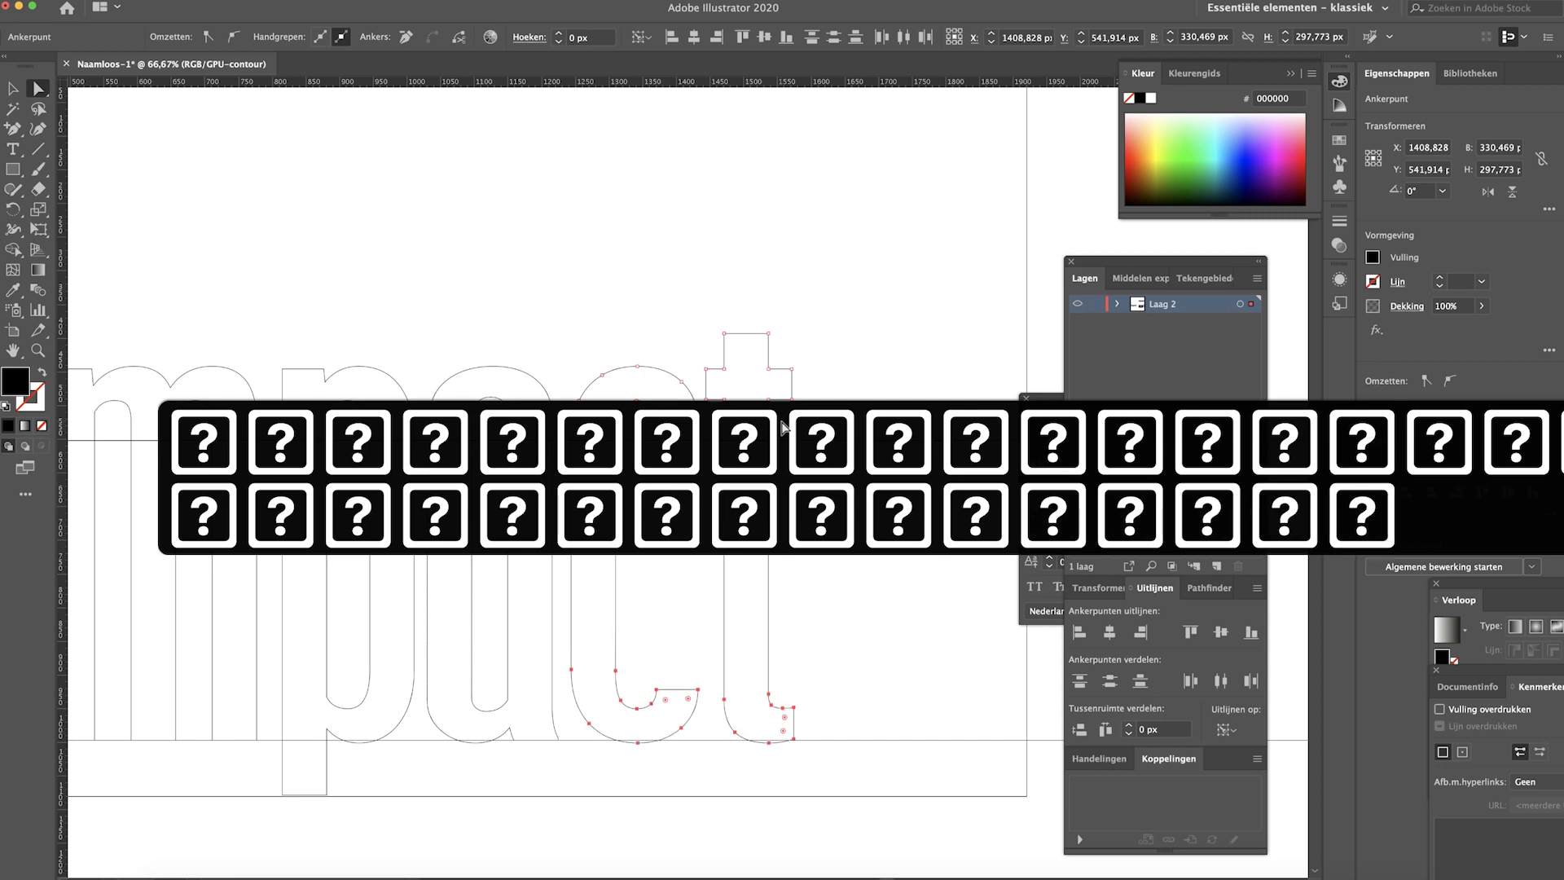
pyautogui.press('Down')
pyautogui.press('shift')
pyautogui.press('shift')
pyautogui.press('shift')
pyautogui.press('shift')
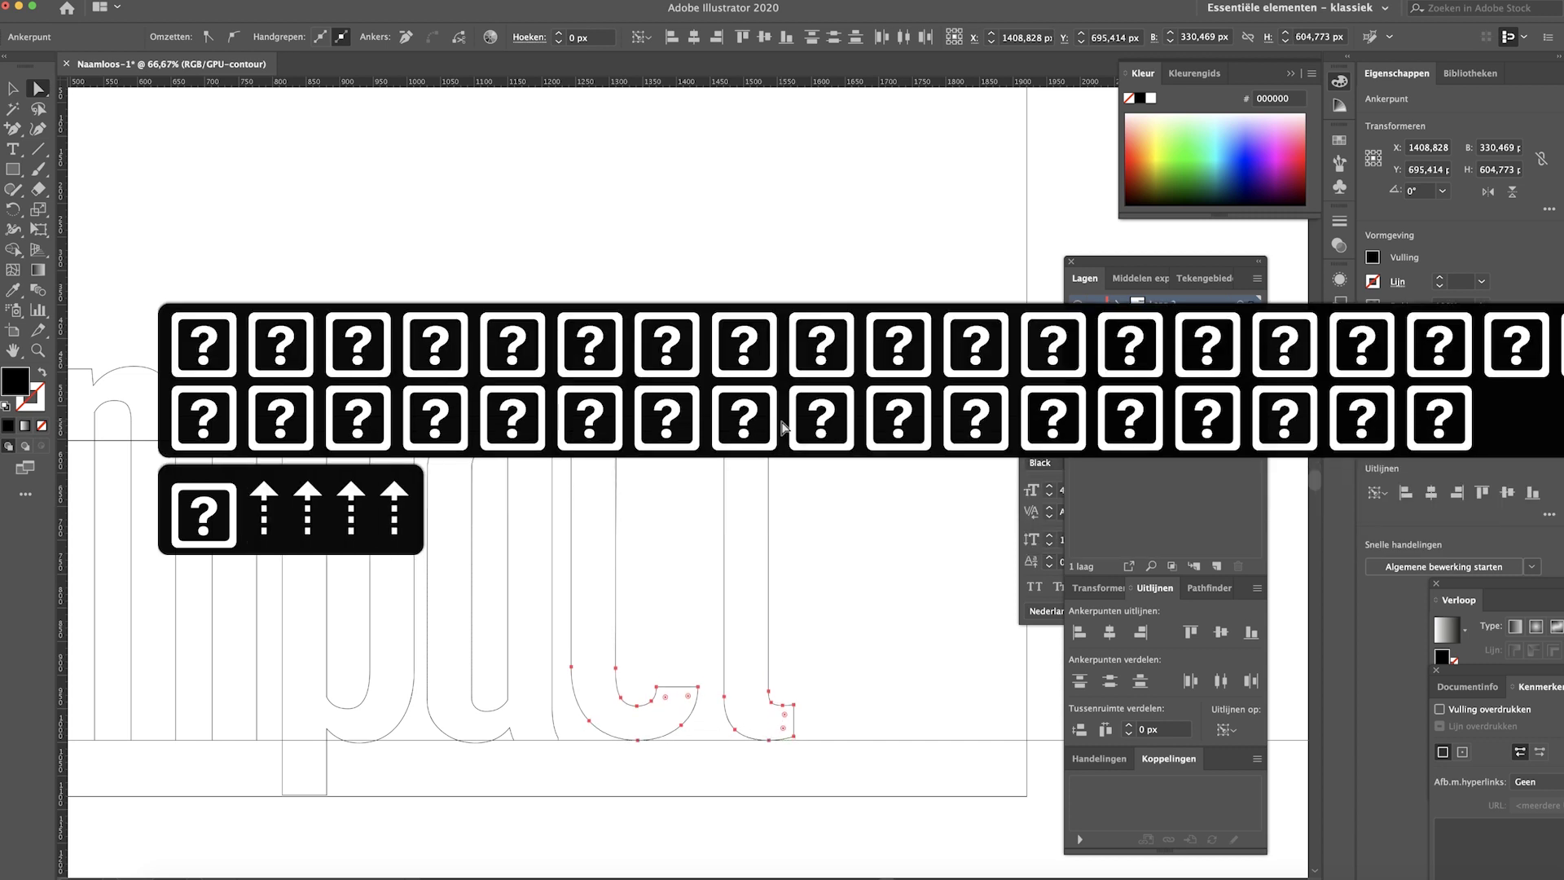
# - Preview the stretched letters filled, move them slightly up the artboard and hide the guides
pyautogui.press('v')
pyautogui.click(828, 600)
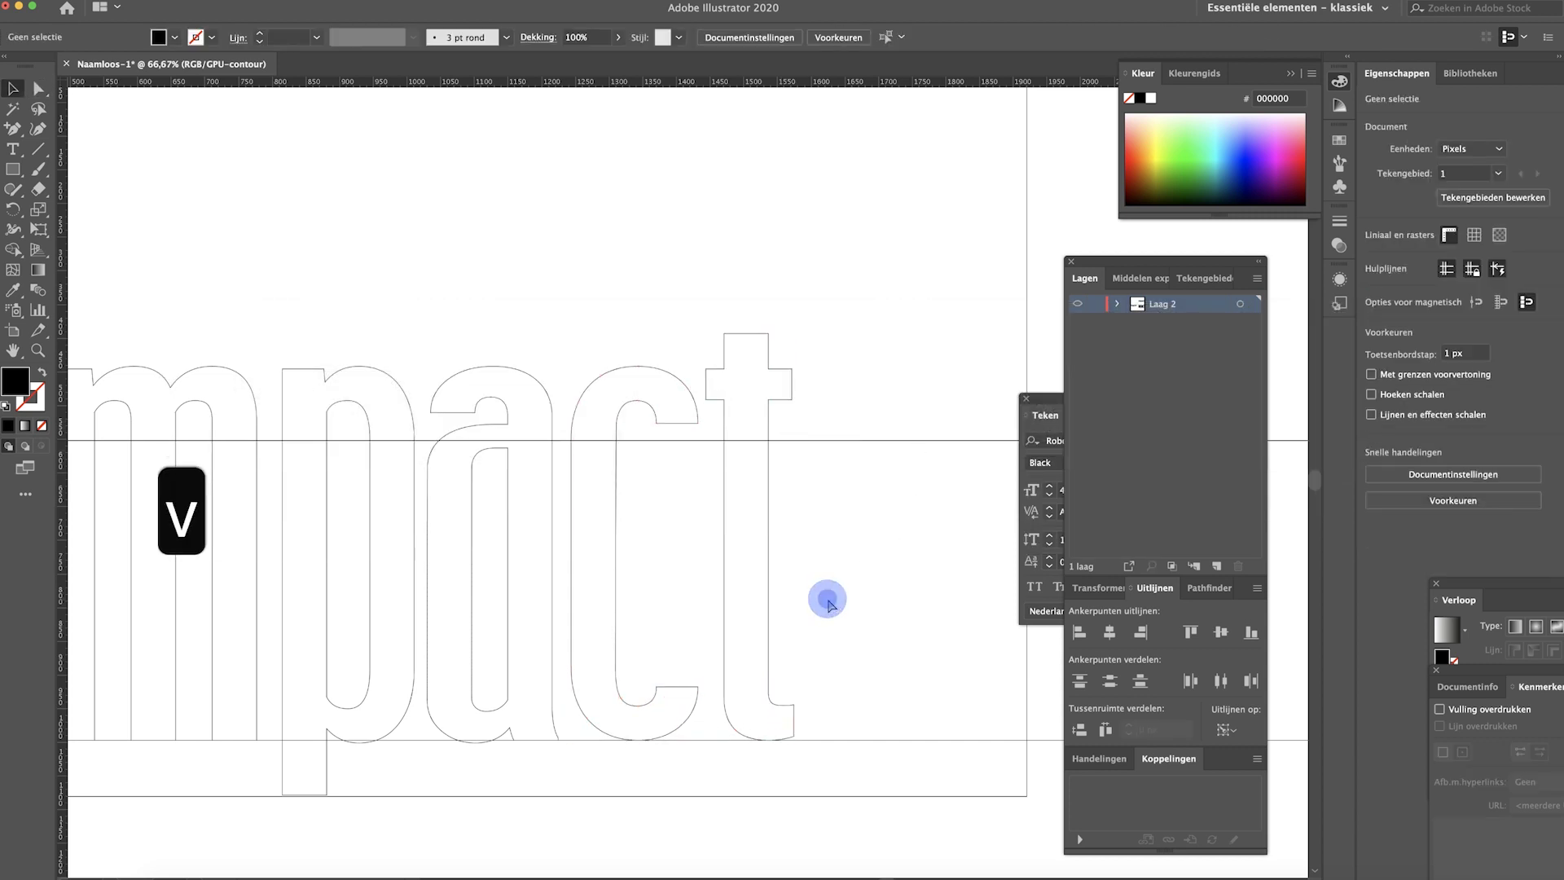
pyautogui.press('super+minus')
pyautogui.press('super+minus')
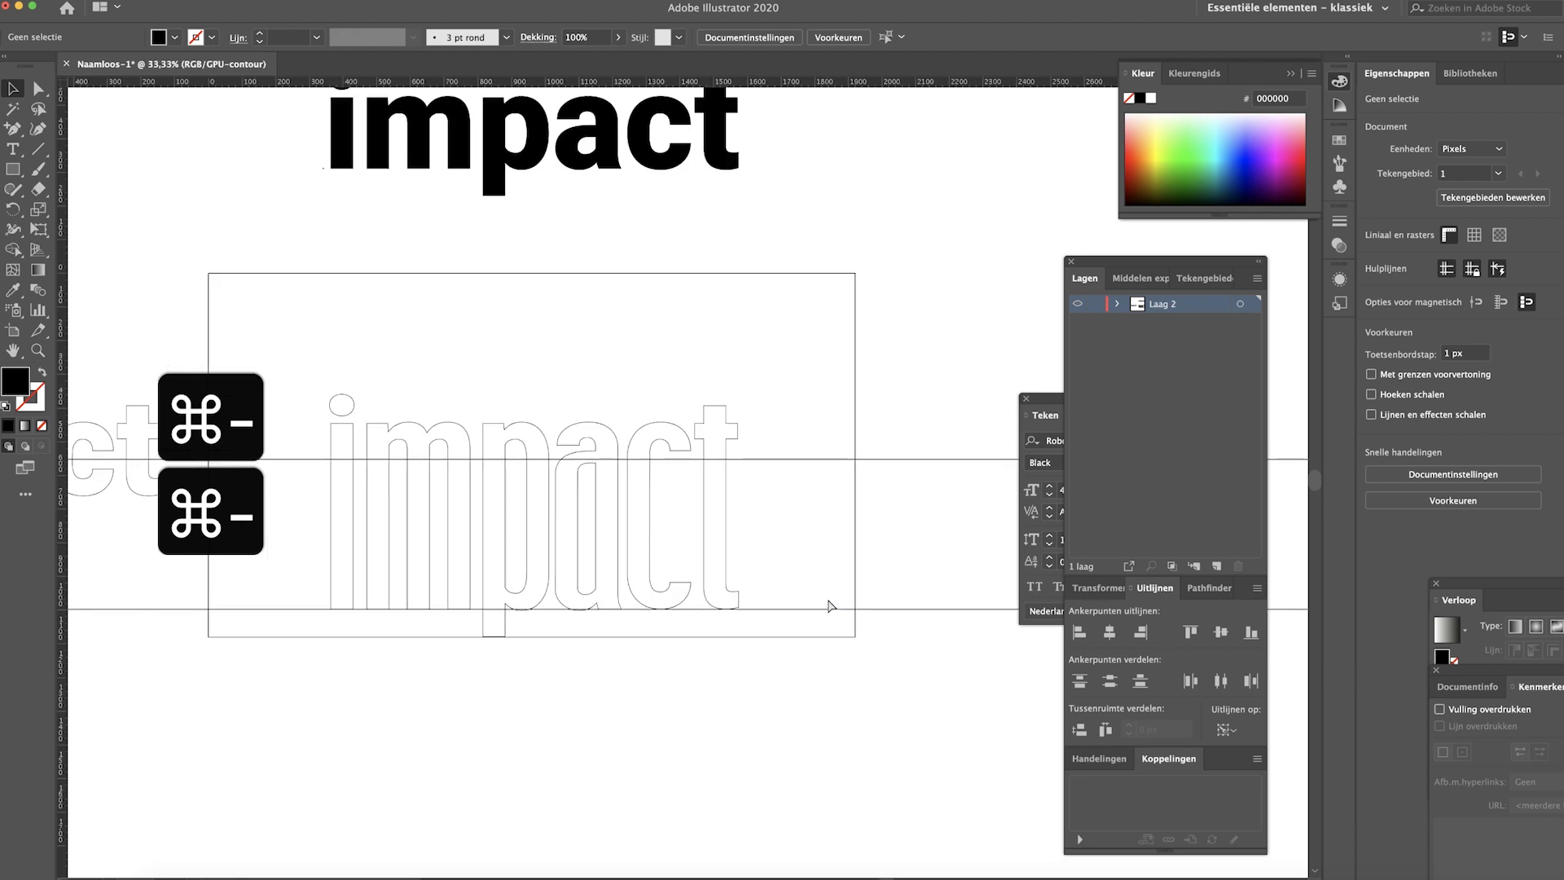
pyautogui.press('super+y')
pyautogui.hscroll(-6, 814, 599)
pyautogui.press('v')
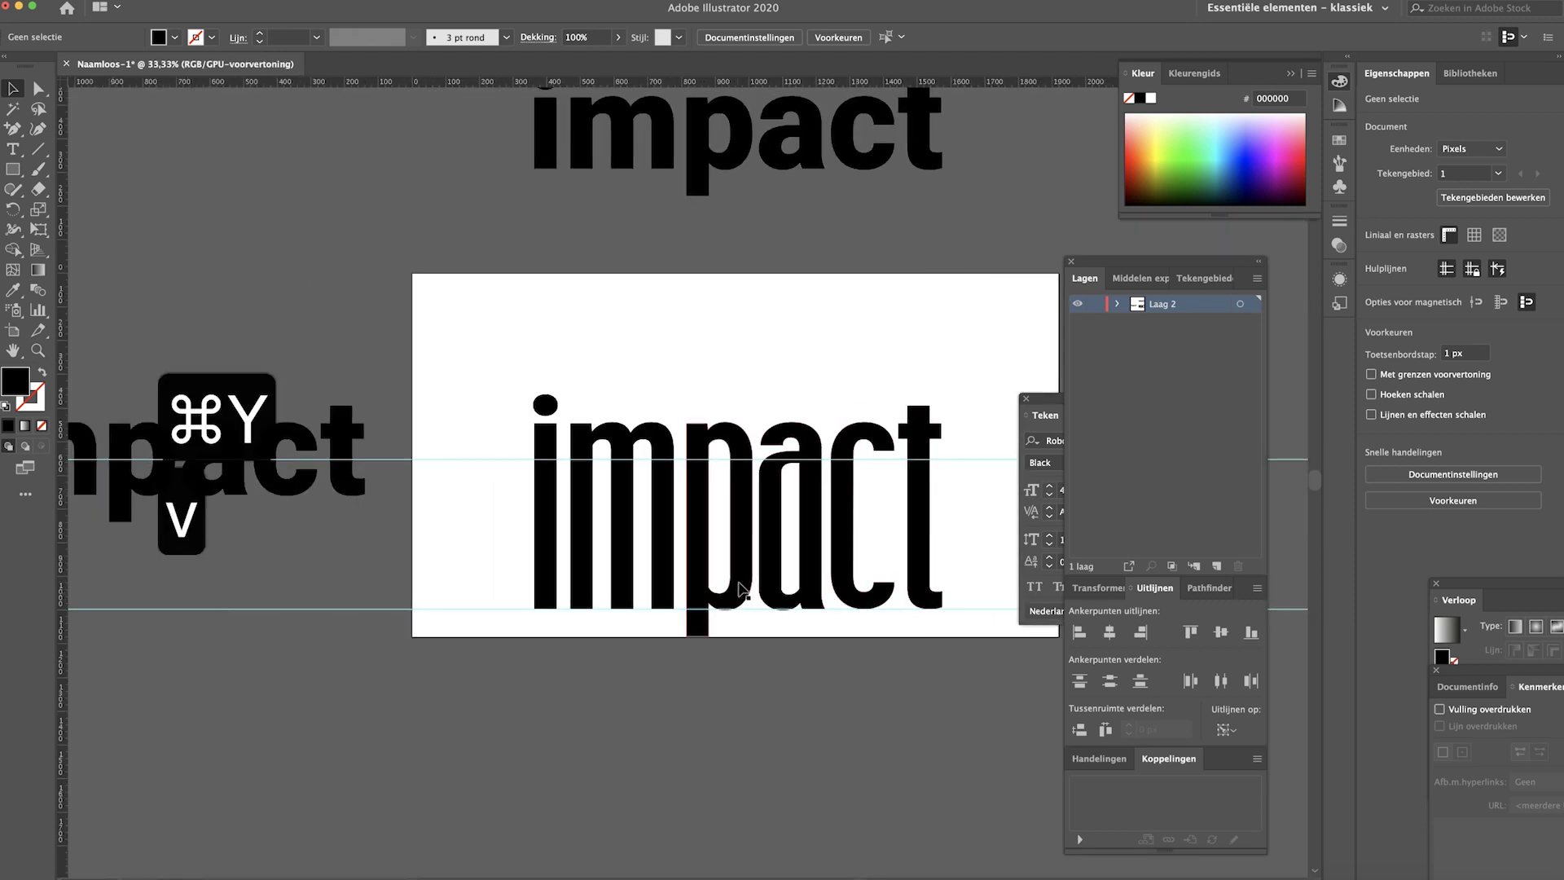
pyautogui.moveTo(741, 588); pyautogui.dragTo(741, 543)
pyautogui.press('super+semicolon')
pyautogui.click(780, 694)
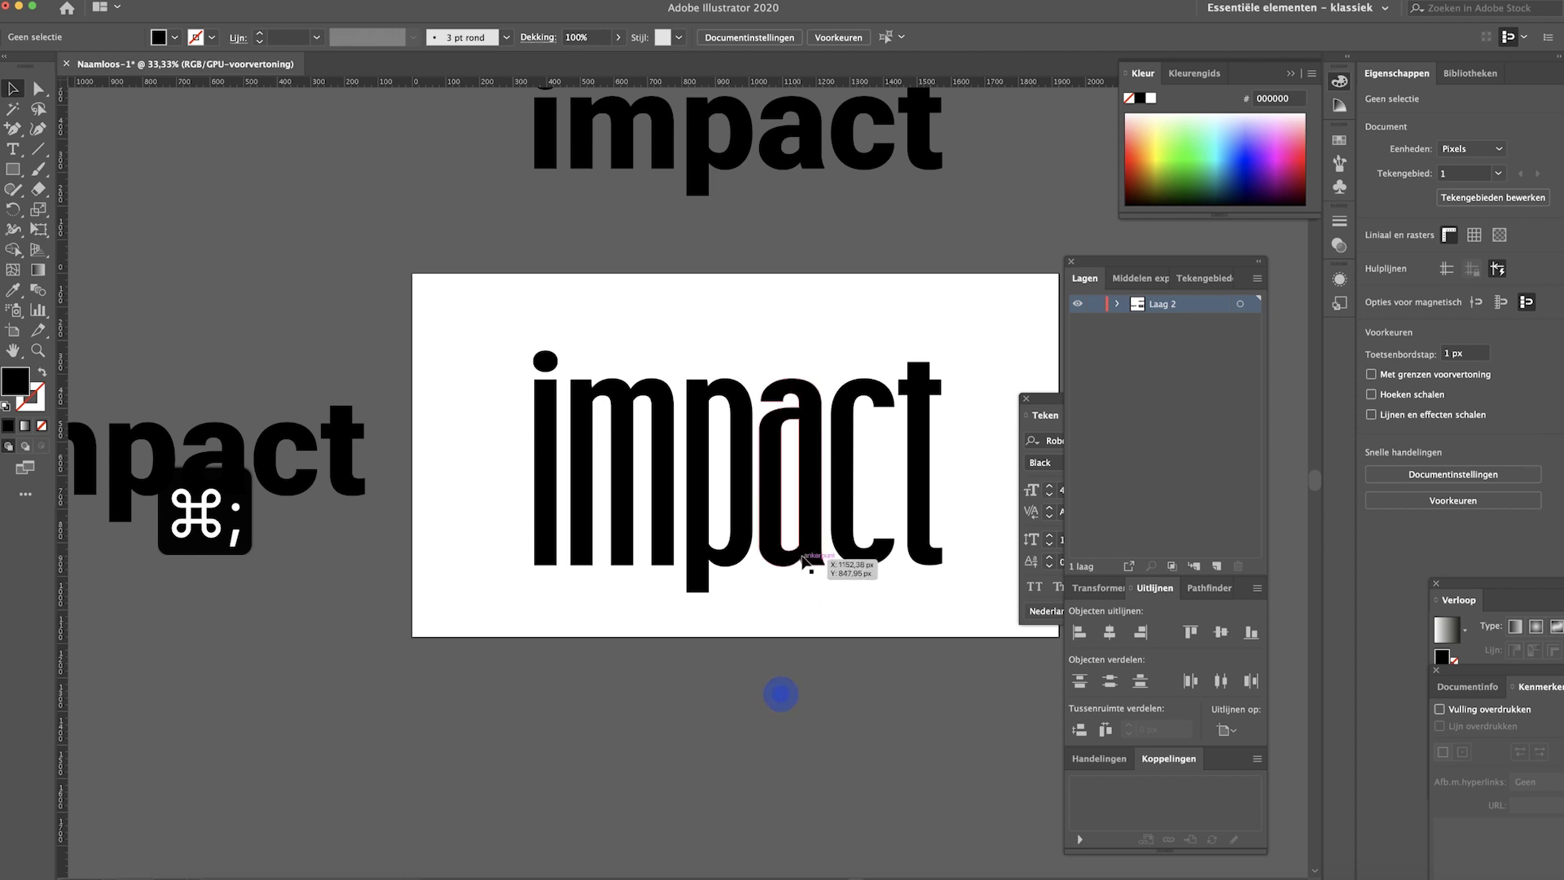
# - Zoom out to 25%, centre the artboard and rearrange the Layers and Character panels
pyautogui.hscroll(-13, 806, 562)
pyautogui.click(620, 479)
pyautogui.hscroll(1, 723, 518)
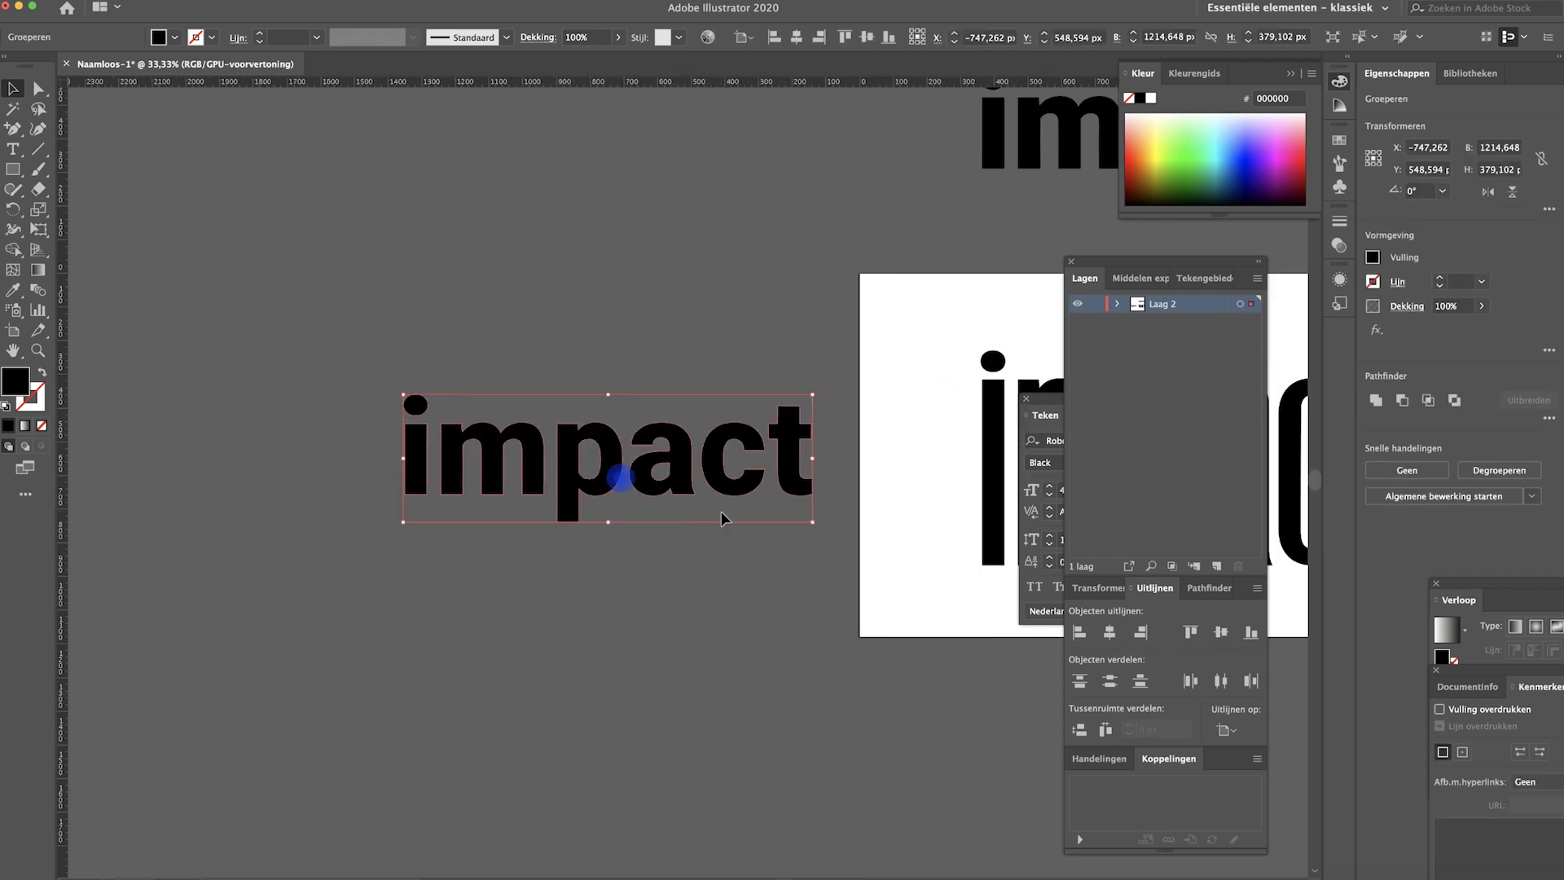
pyautogui.click(762, 525)
pyautogui.press('super+minus')
pyautogui.press('space')
pyautogui.moveTo(862, 538); pyautogui.dragTo(816, 552)
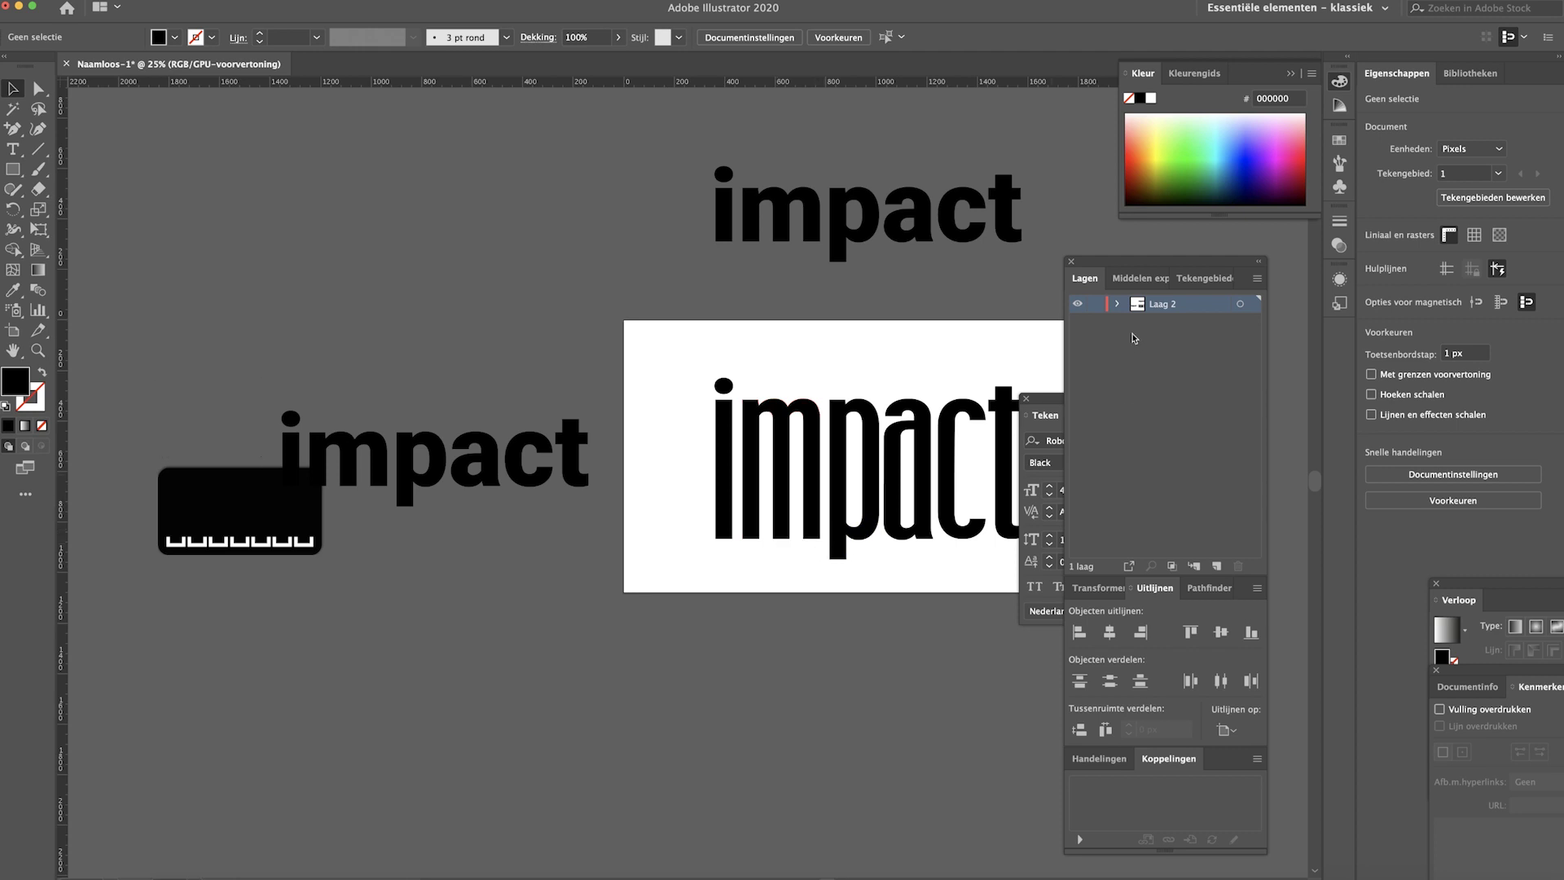
pyautogui.moveTo(1153, 261); pyautogui.dragTo(1268, 258)
pyautogui.moveTo(1096, 395); pyautogui.dragTo(1045, 606)
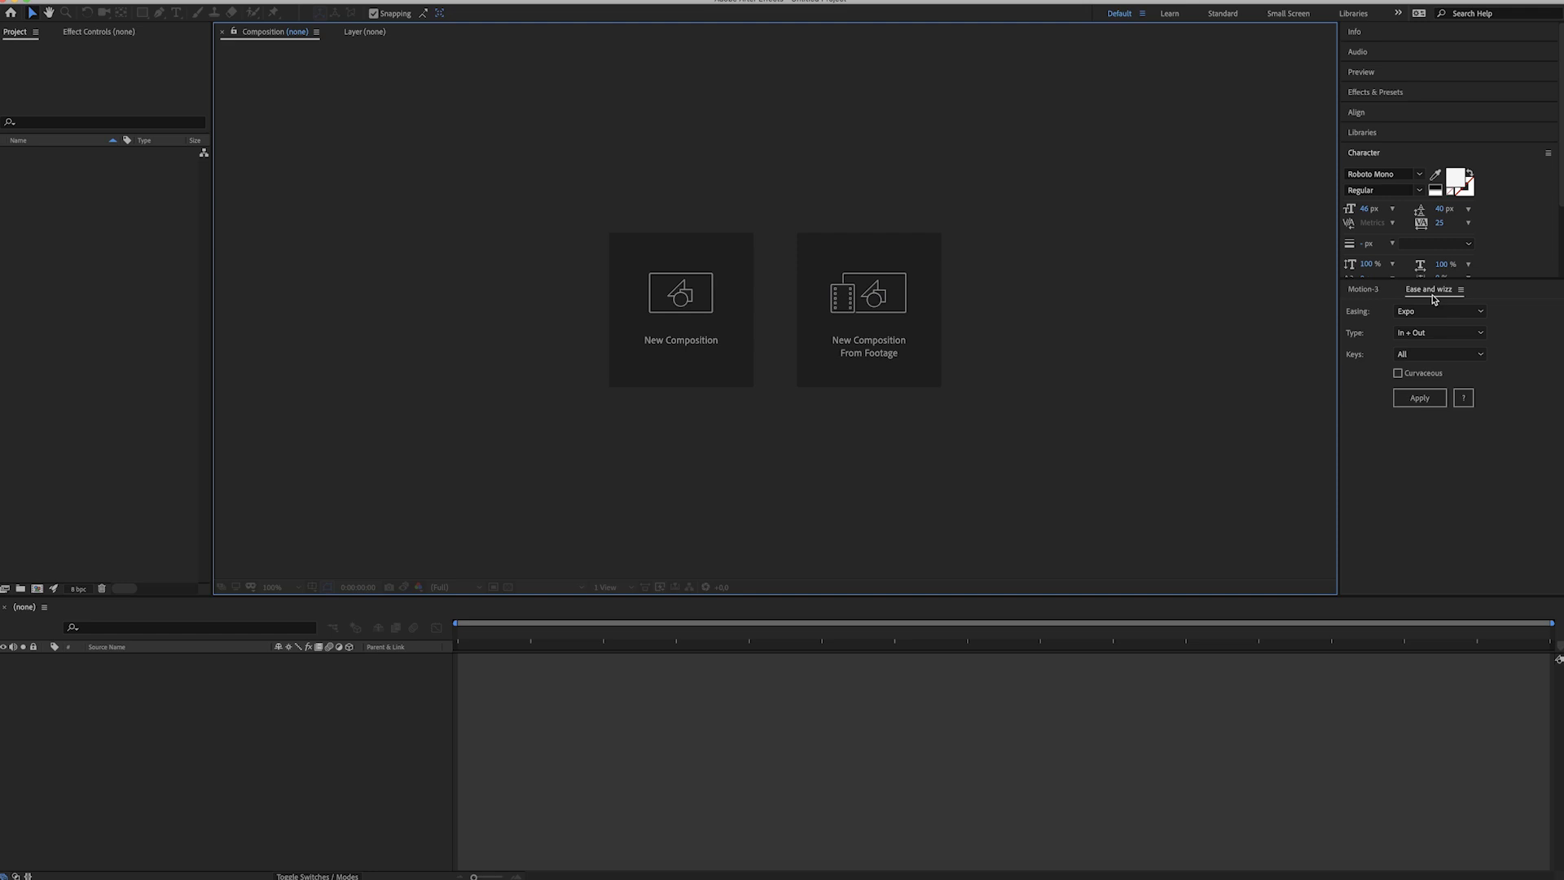
# - Create a new 1920×1080 composition, Comp 1, with a 0:00:20:00 duration
pyautogui.click(684, 328)
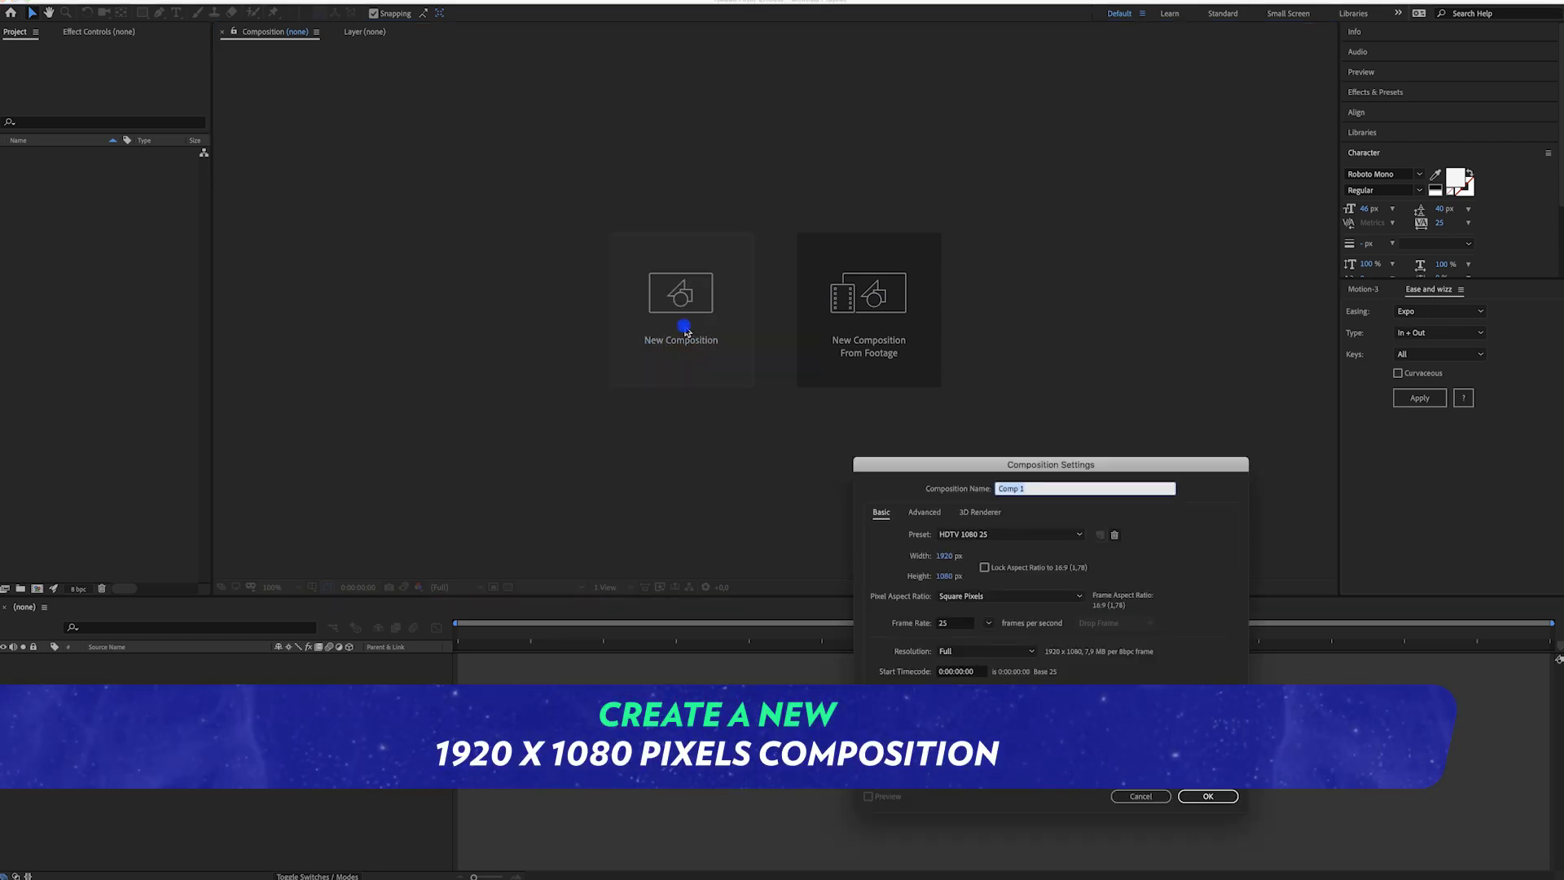
pyautogui.moveTo(1050, 465); pyautogui.dragTo(906, 391)
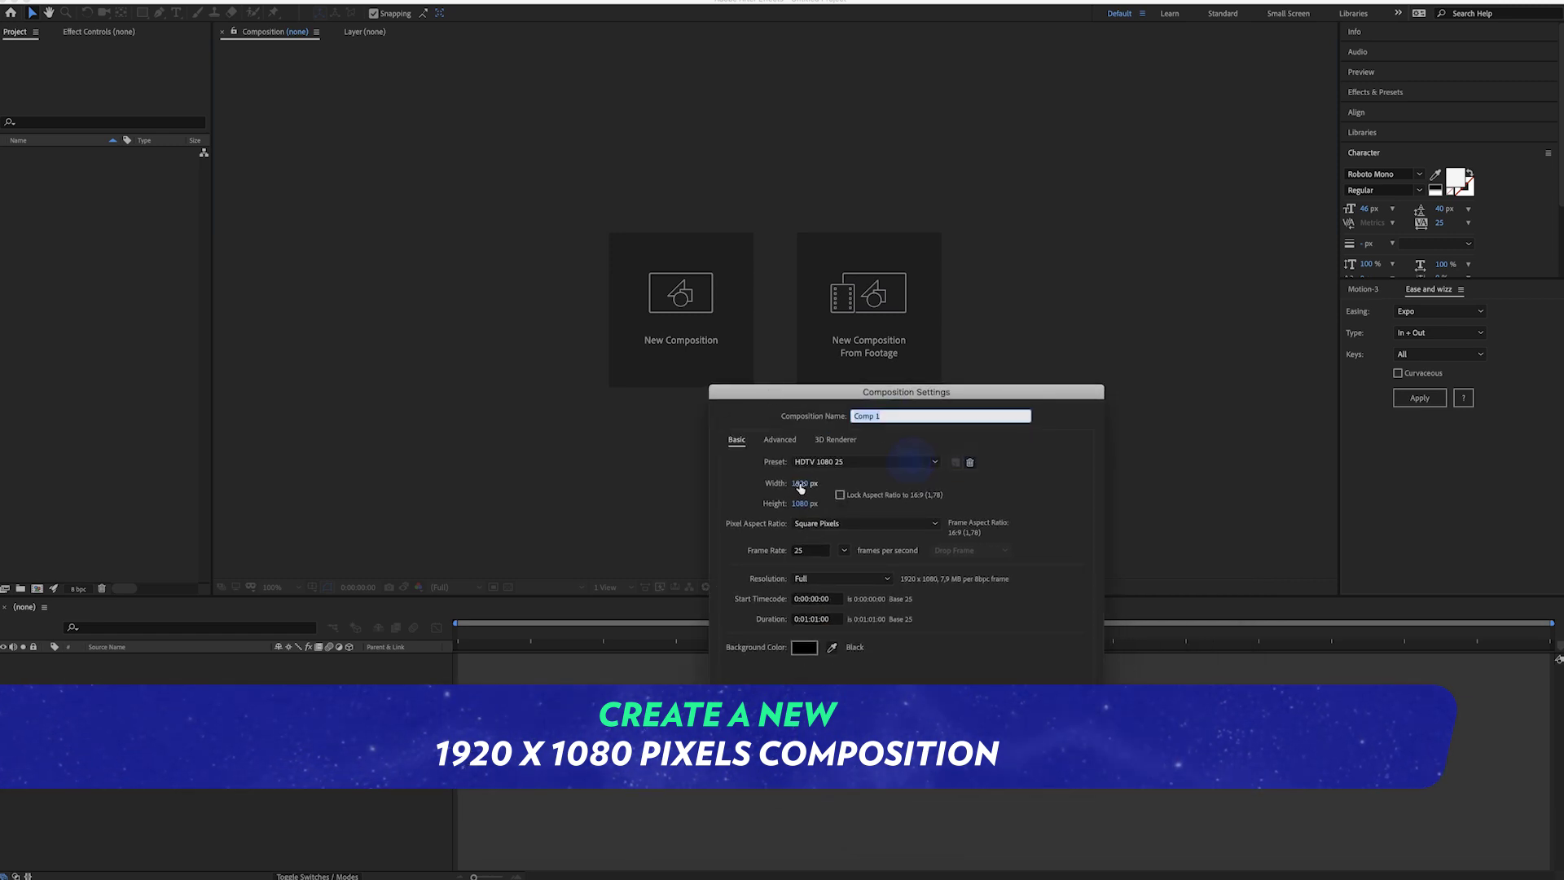
pyautogui.click(814, 619)
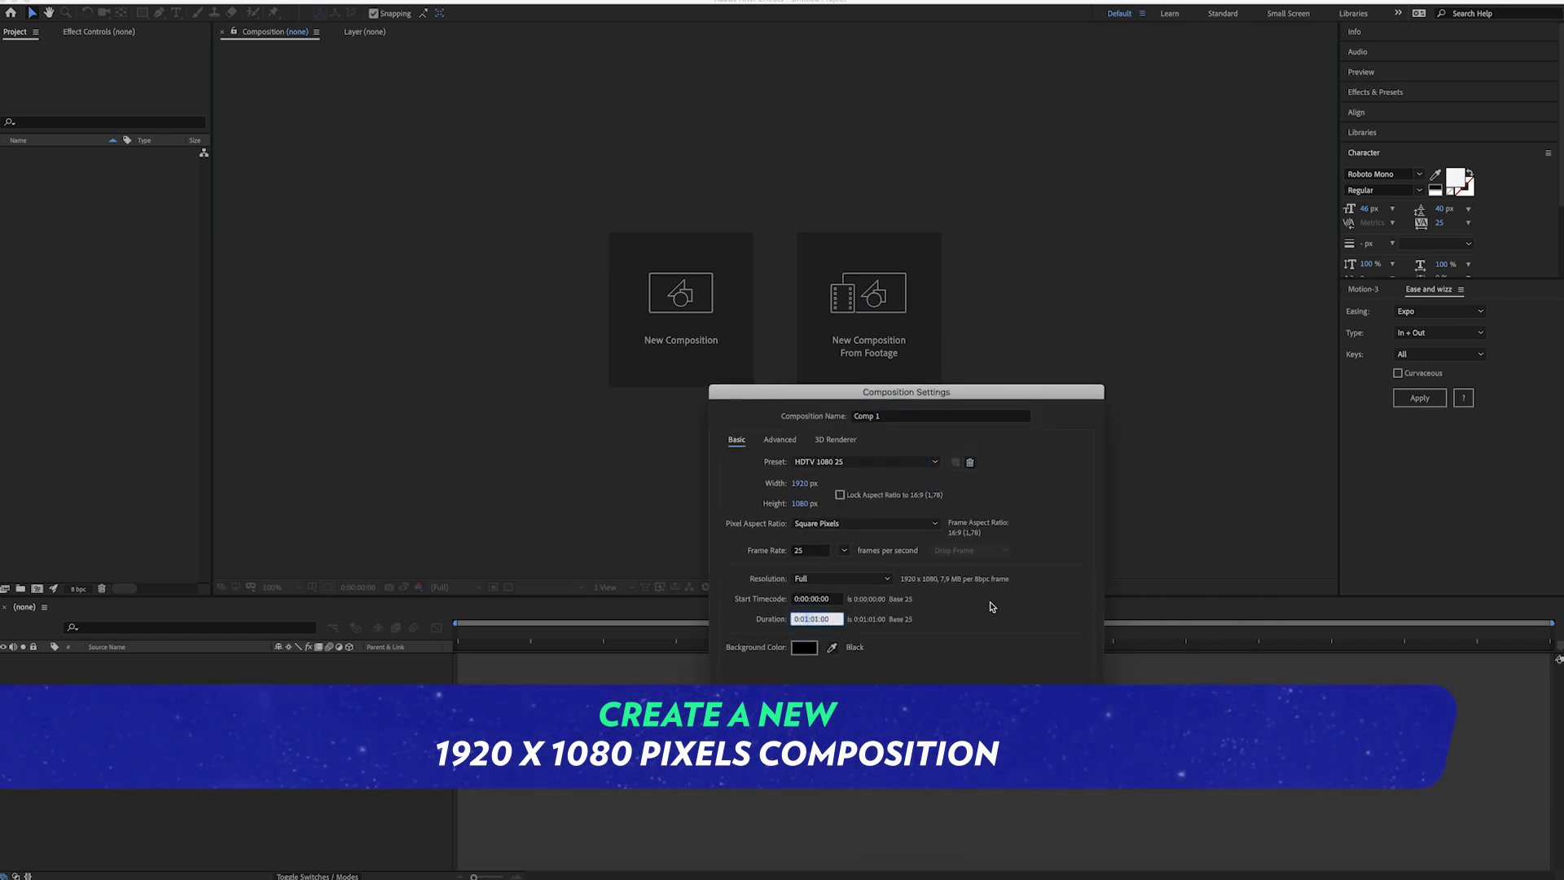
pyautogui.write('0')
pyautogui.press('Right')
pyautogui.press('Right')
pyautogui.press('Right')
pyautogui.press('BackSpace')
pyautogui.press('BackSpace')
pyautogui.write('20')
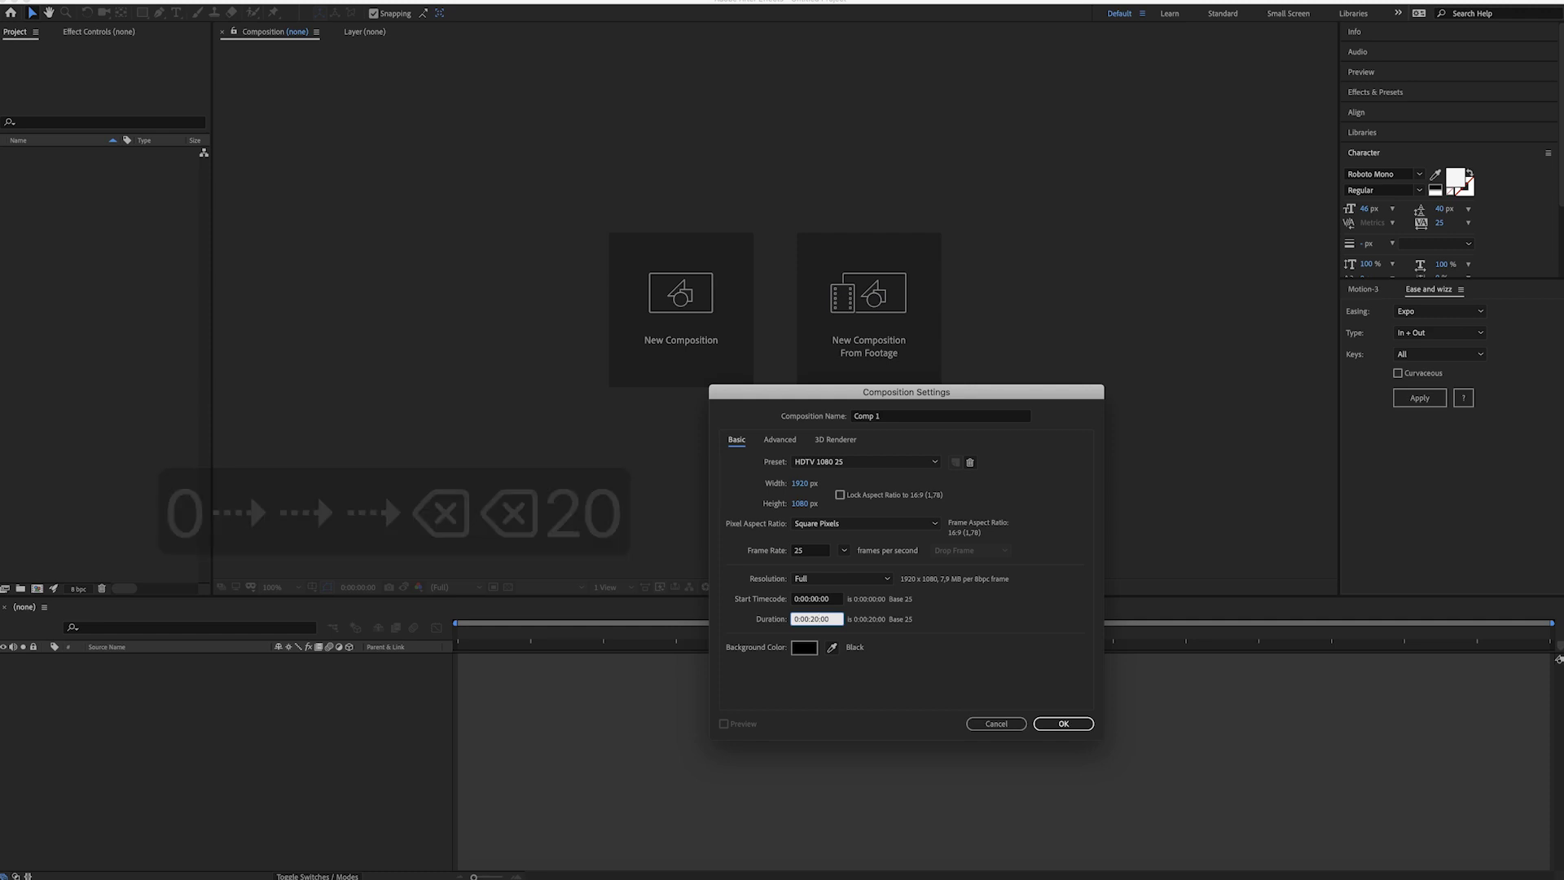
pyautogui.press('Return')
# - Add a full-frame turquoise solid layer, Turquoise Solid 1, to Comp 1
pyautogui.rightClick(189, 700)
pyautogui.click(248, 706)
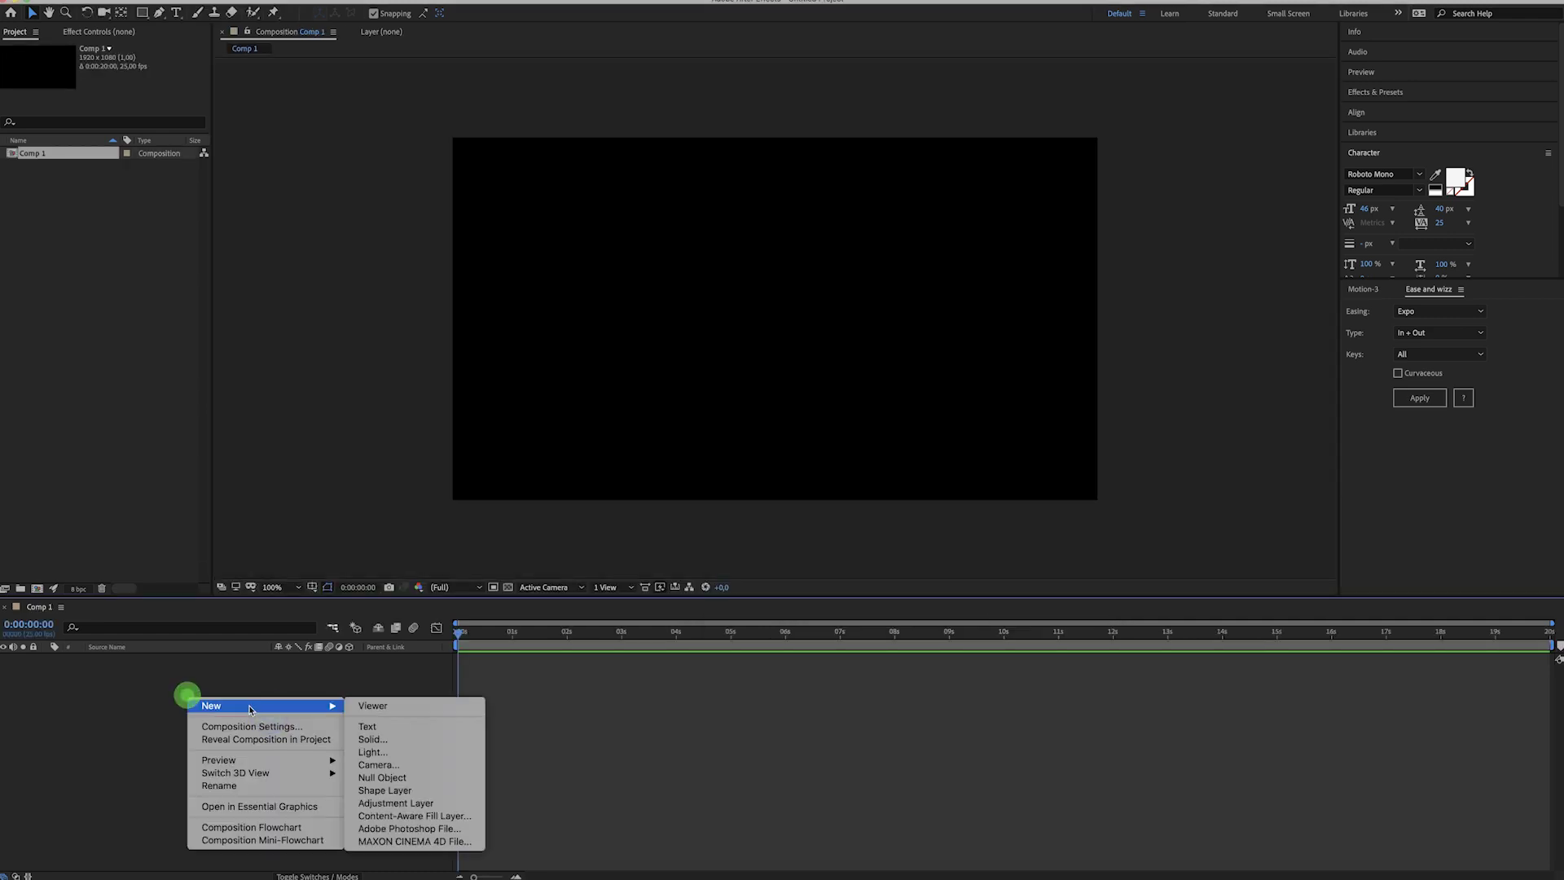
pyautogui.click(375, 738)
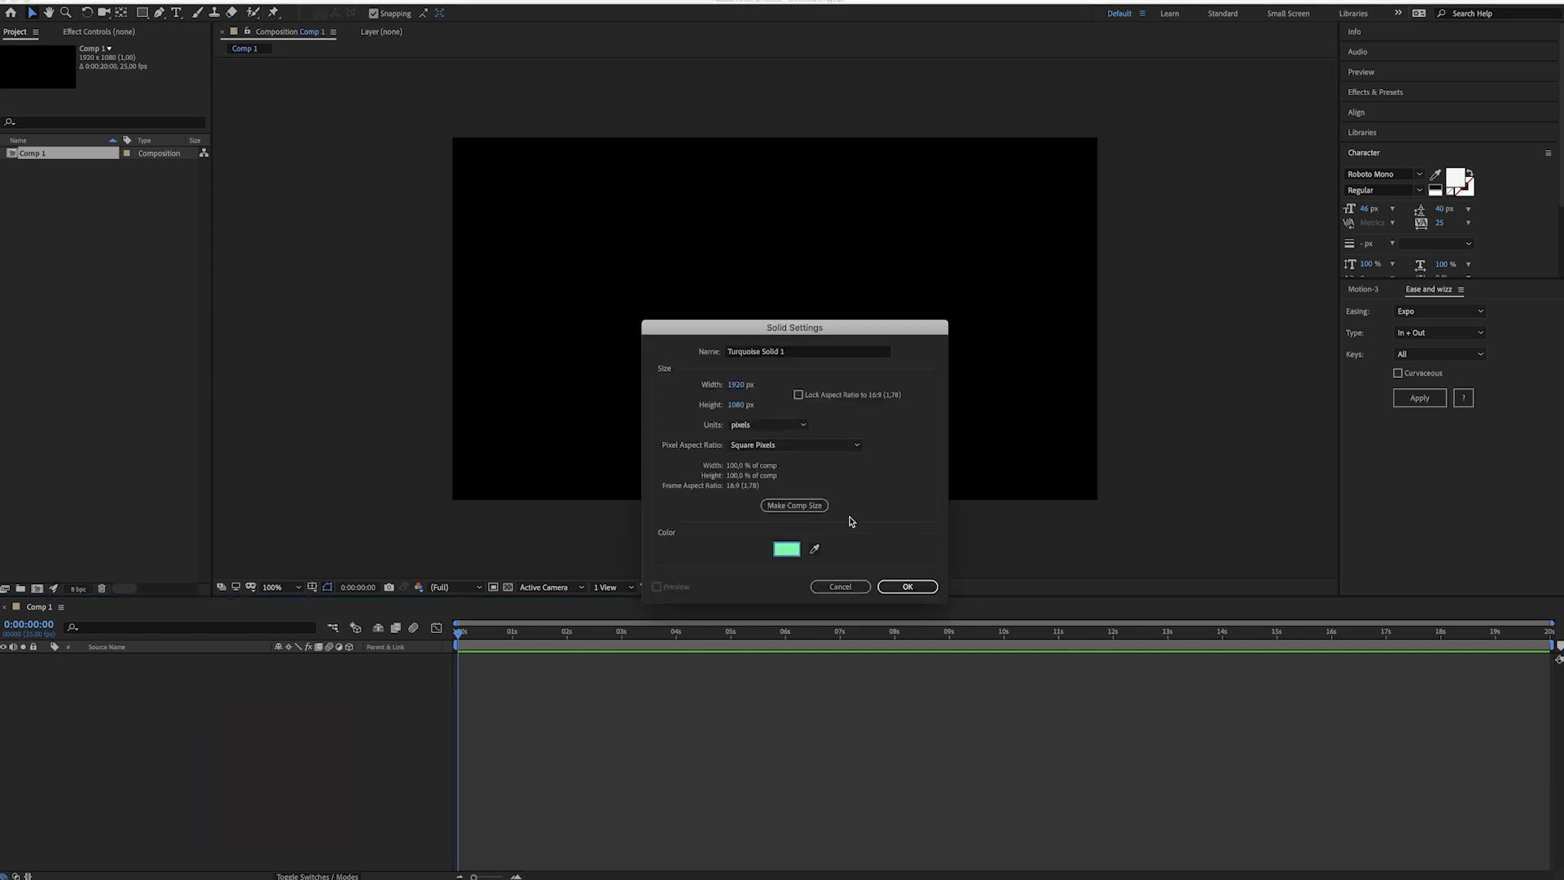
pyautogui.click(906, 586)
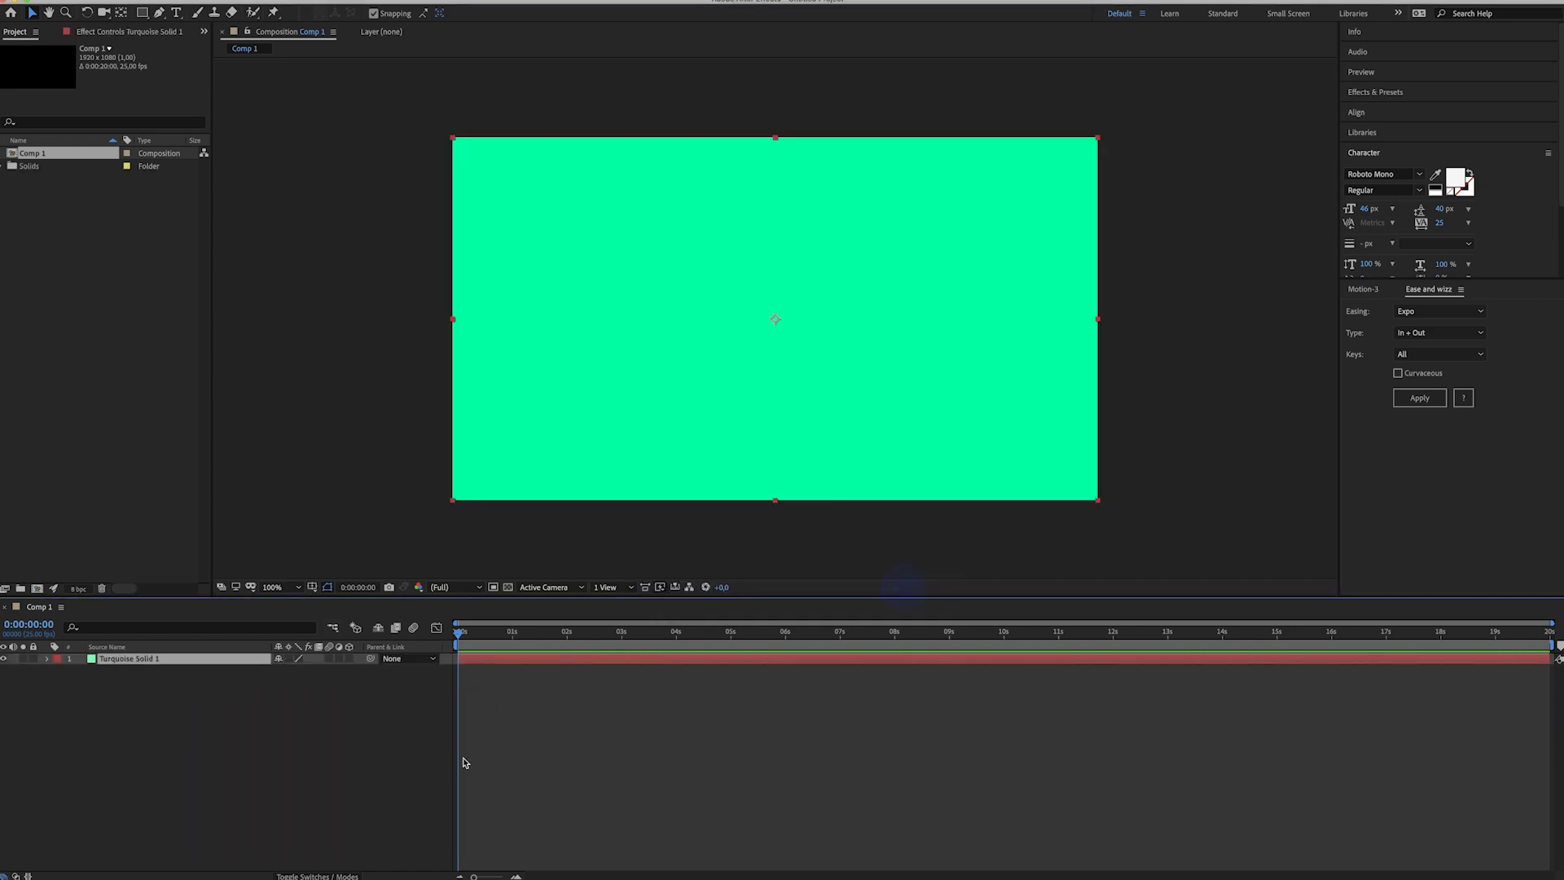
# - In Illustrator, nudge the bold impact group slightly left and down, then copy it
pyautogui.press('super+Tab')
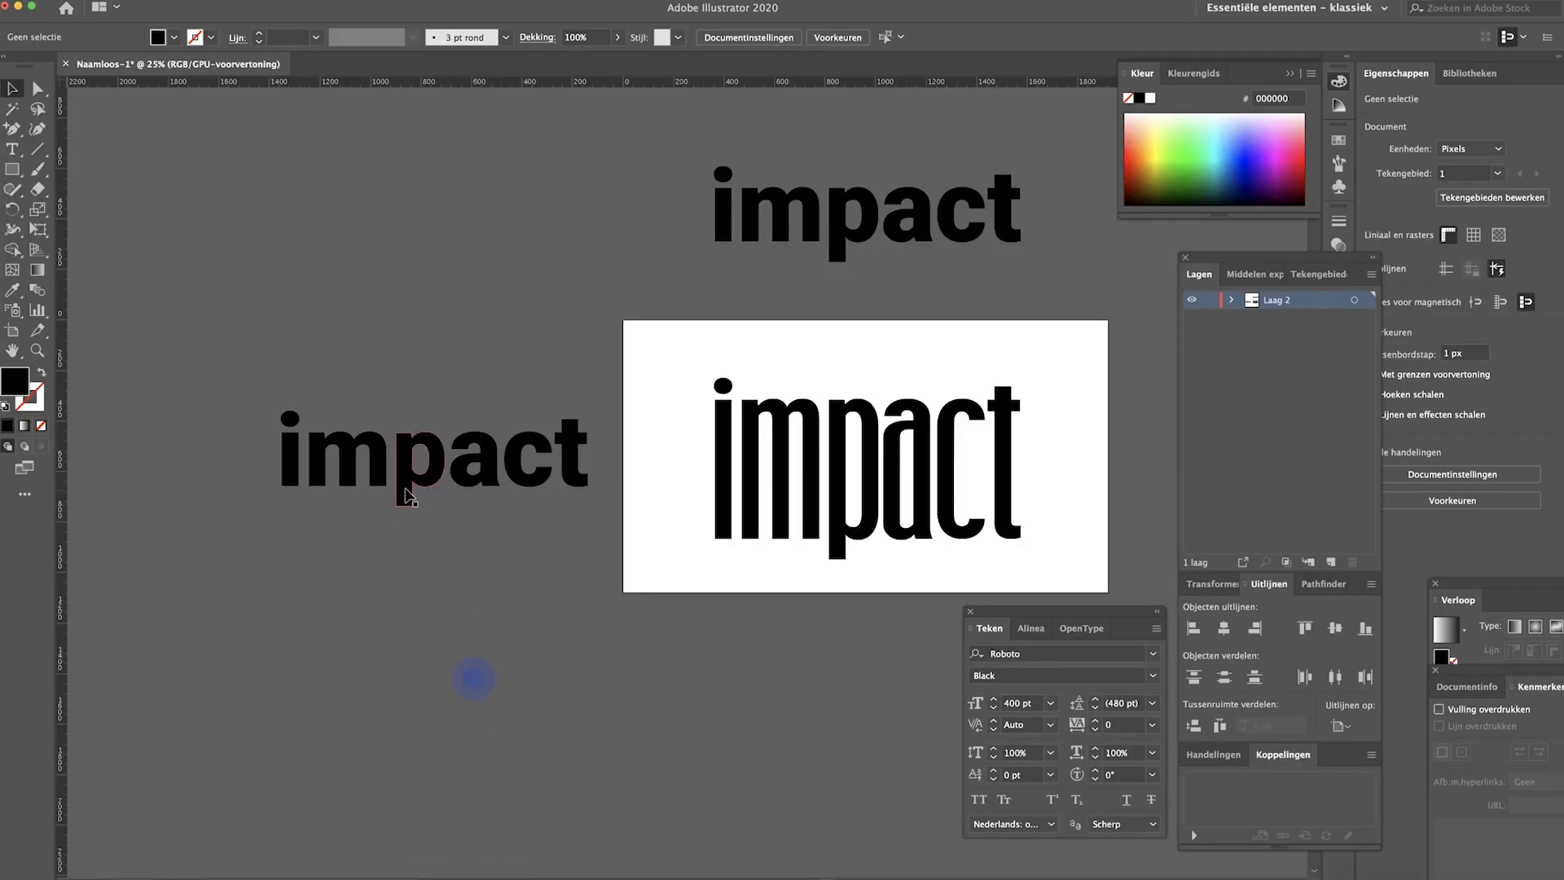
pyautogui.click(407, 494)
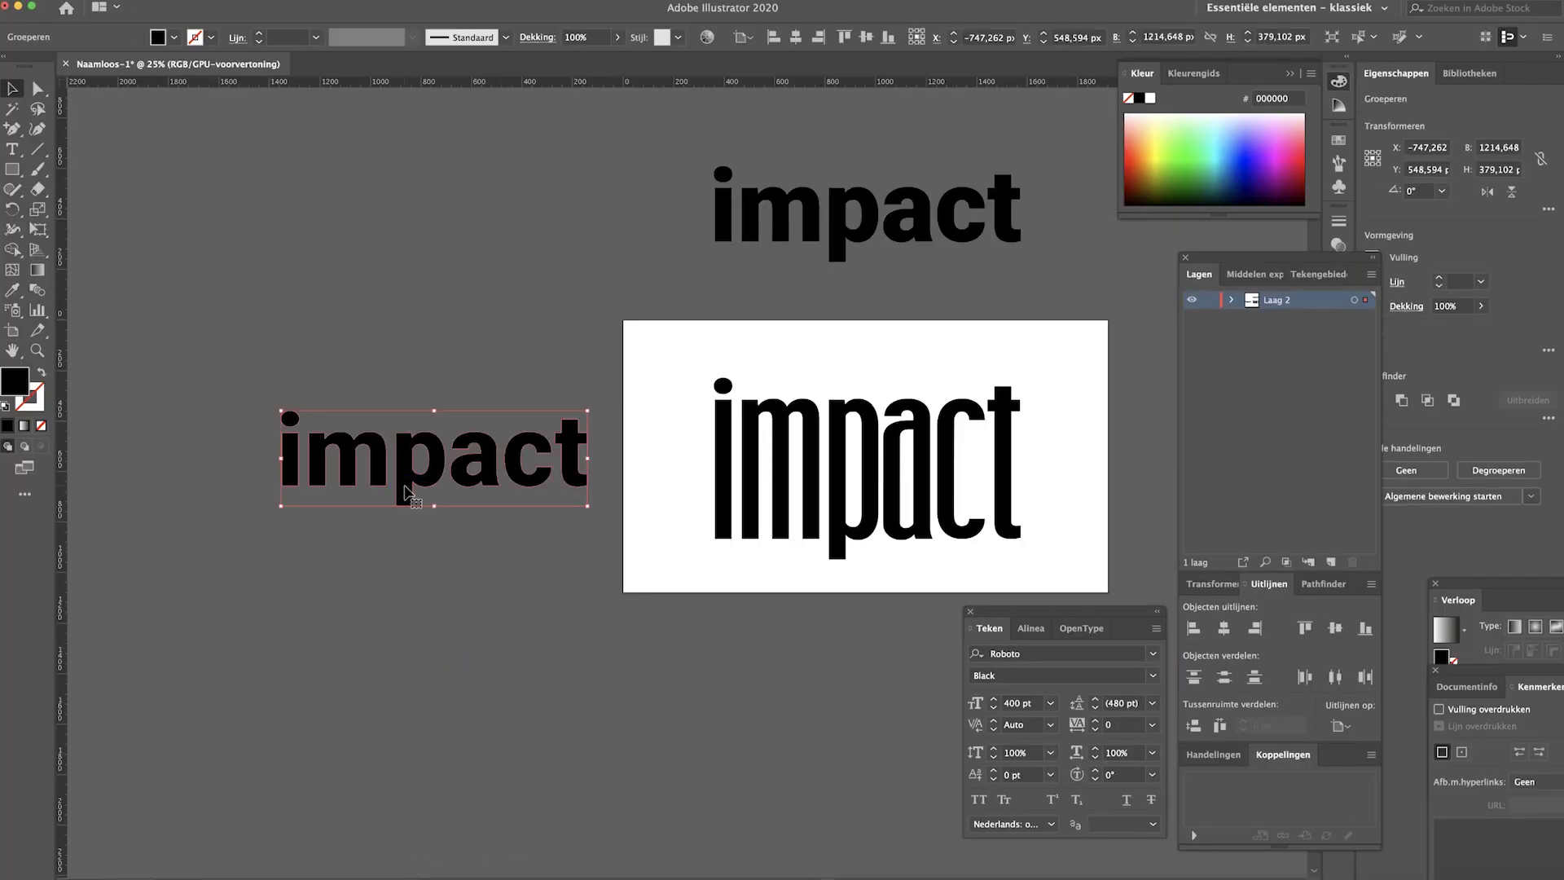
pyautogui.moveTo(406, 492); pyautogui.dragTo(396, 496)
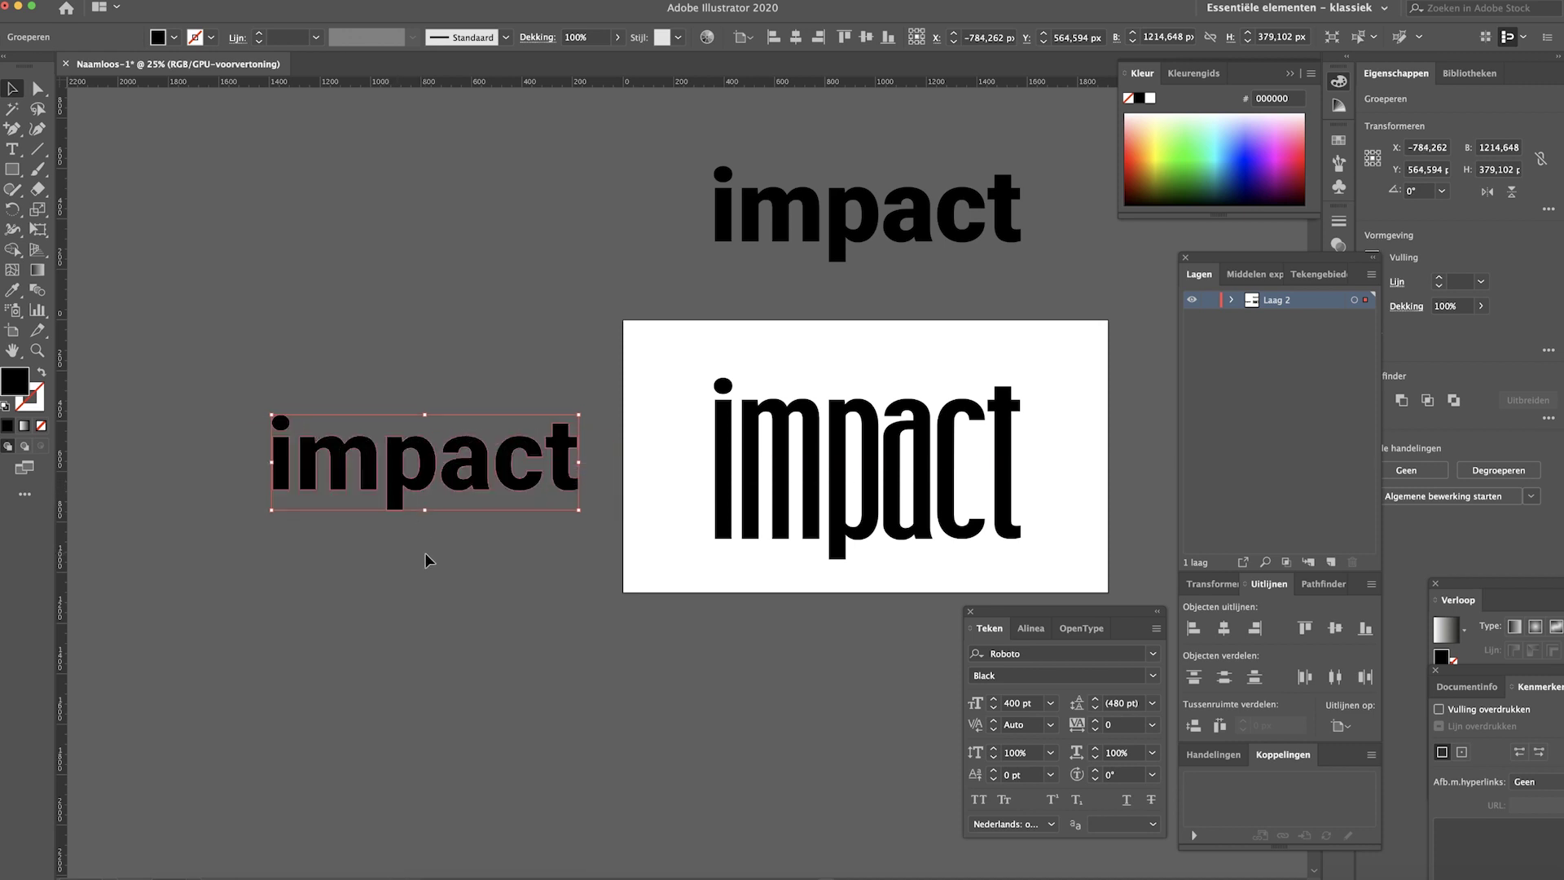
pyautogui.press('super+c')
# - Paste the copied impact paths as masks onto Turquoise Solid 1
pyautogui.press('super+Tab')
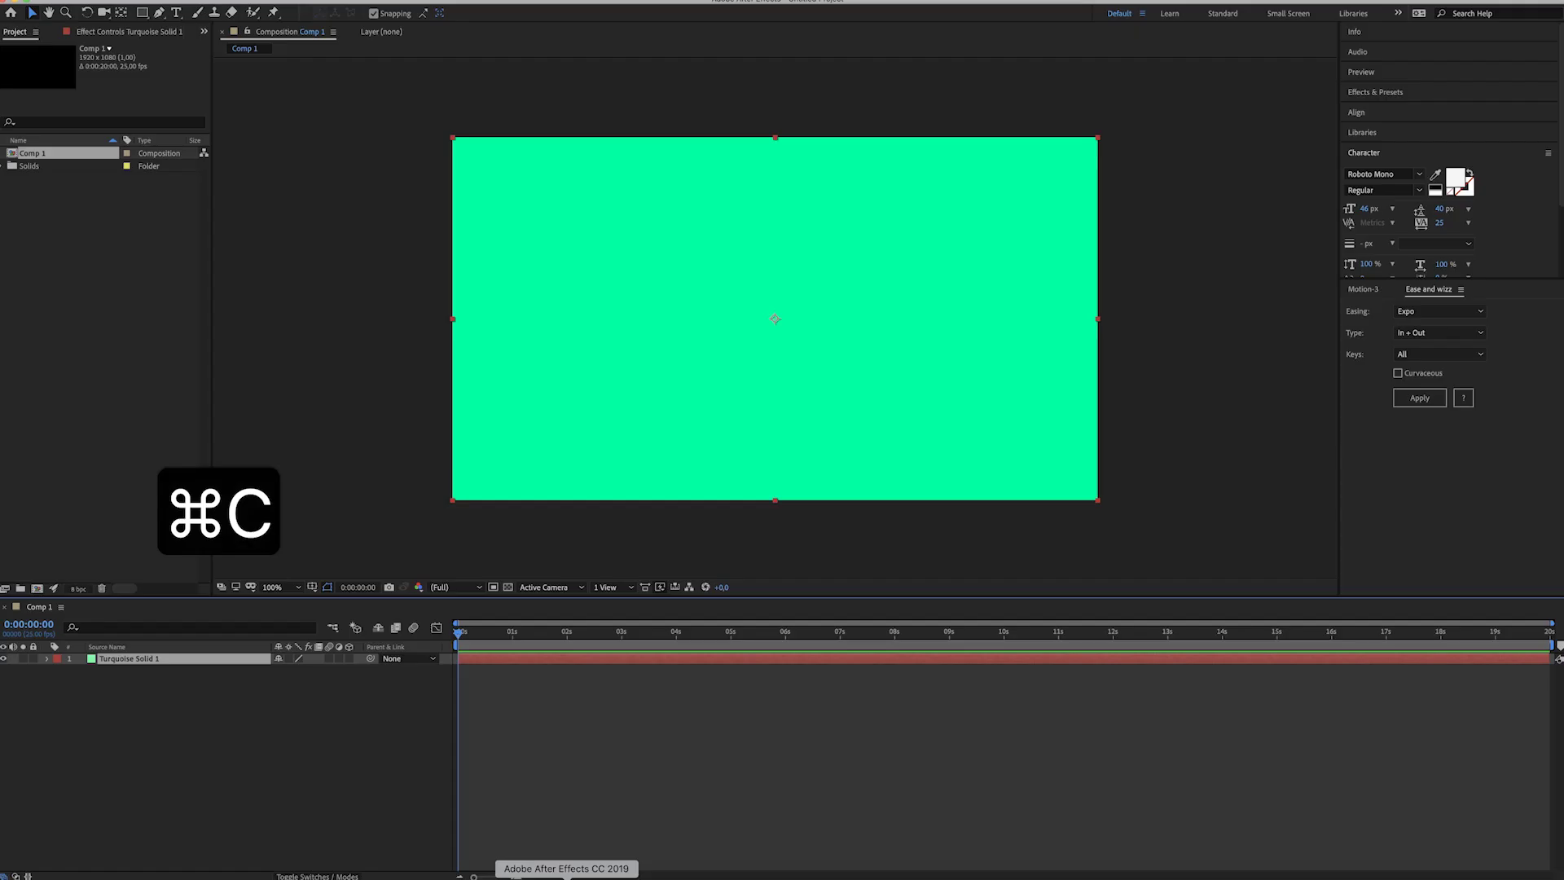
pyautogui.click(143, 660)
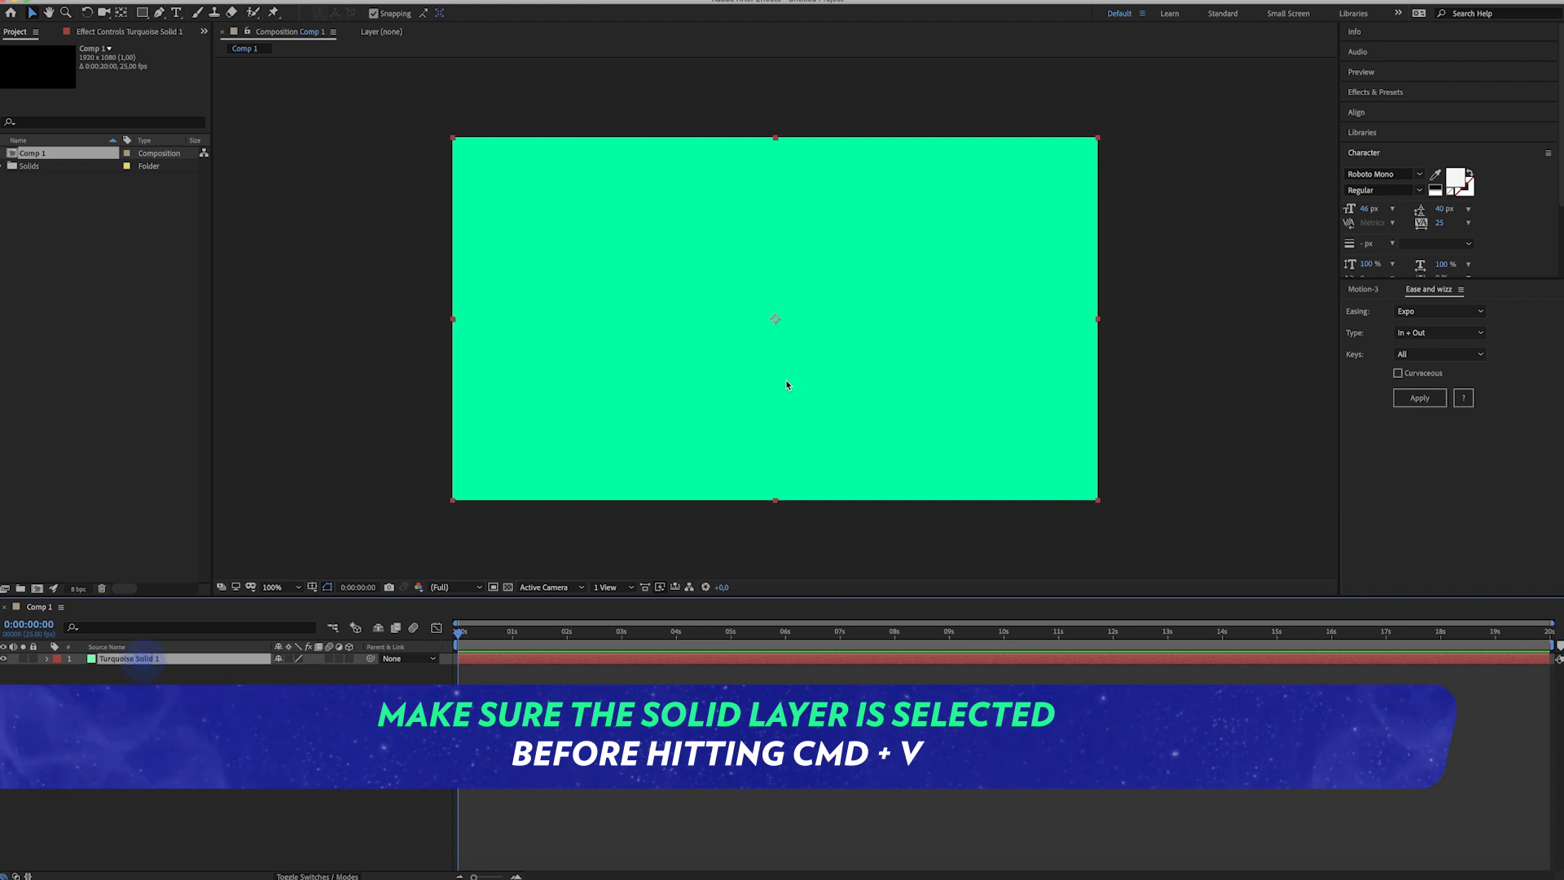
pyautogui.press('super+v')
# - Expand the solid's Masks group and select all nine masks
pyautogui.click(367, 359)
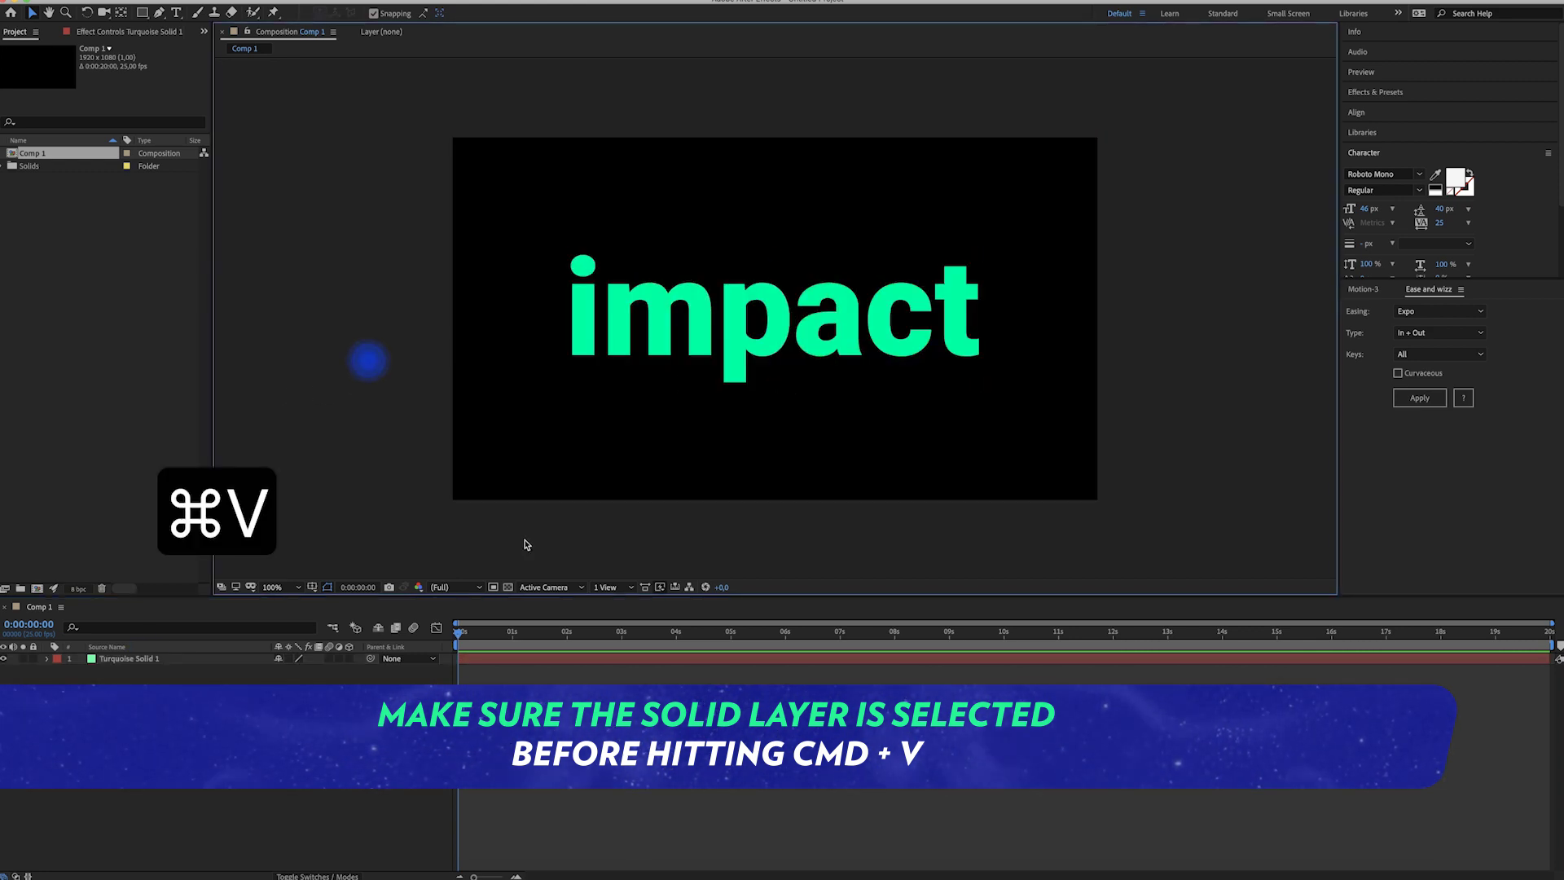
pyautogui.click(46, 658)
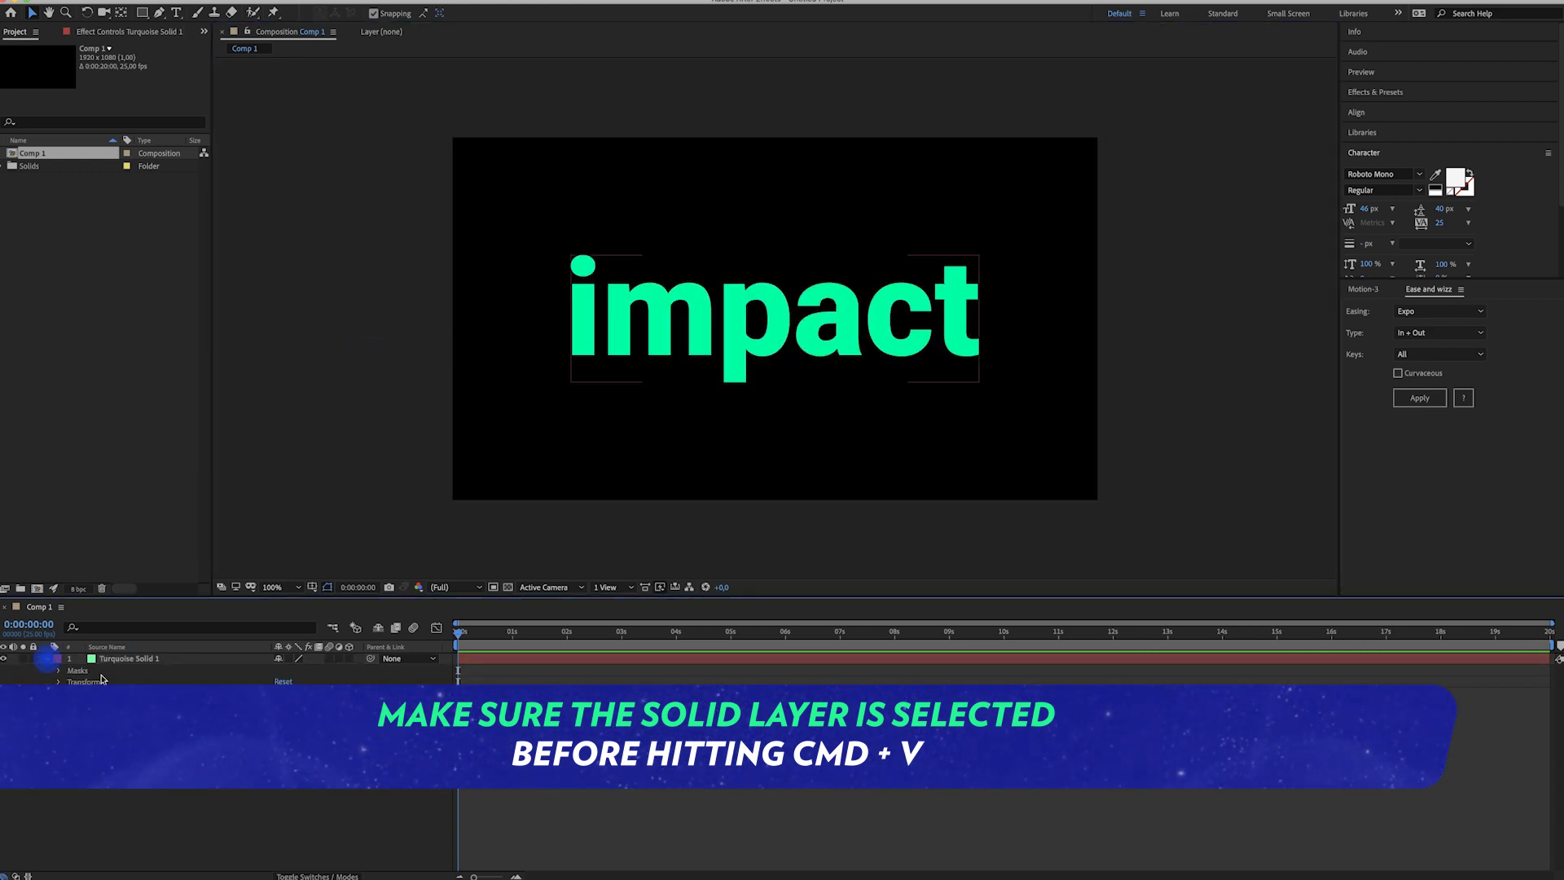
pyautogui.click(78, 670)
pyautogui.click(59, 671)
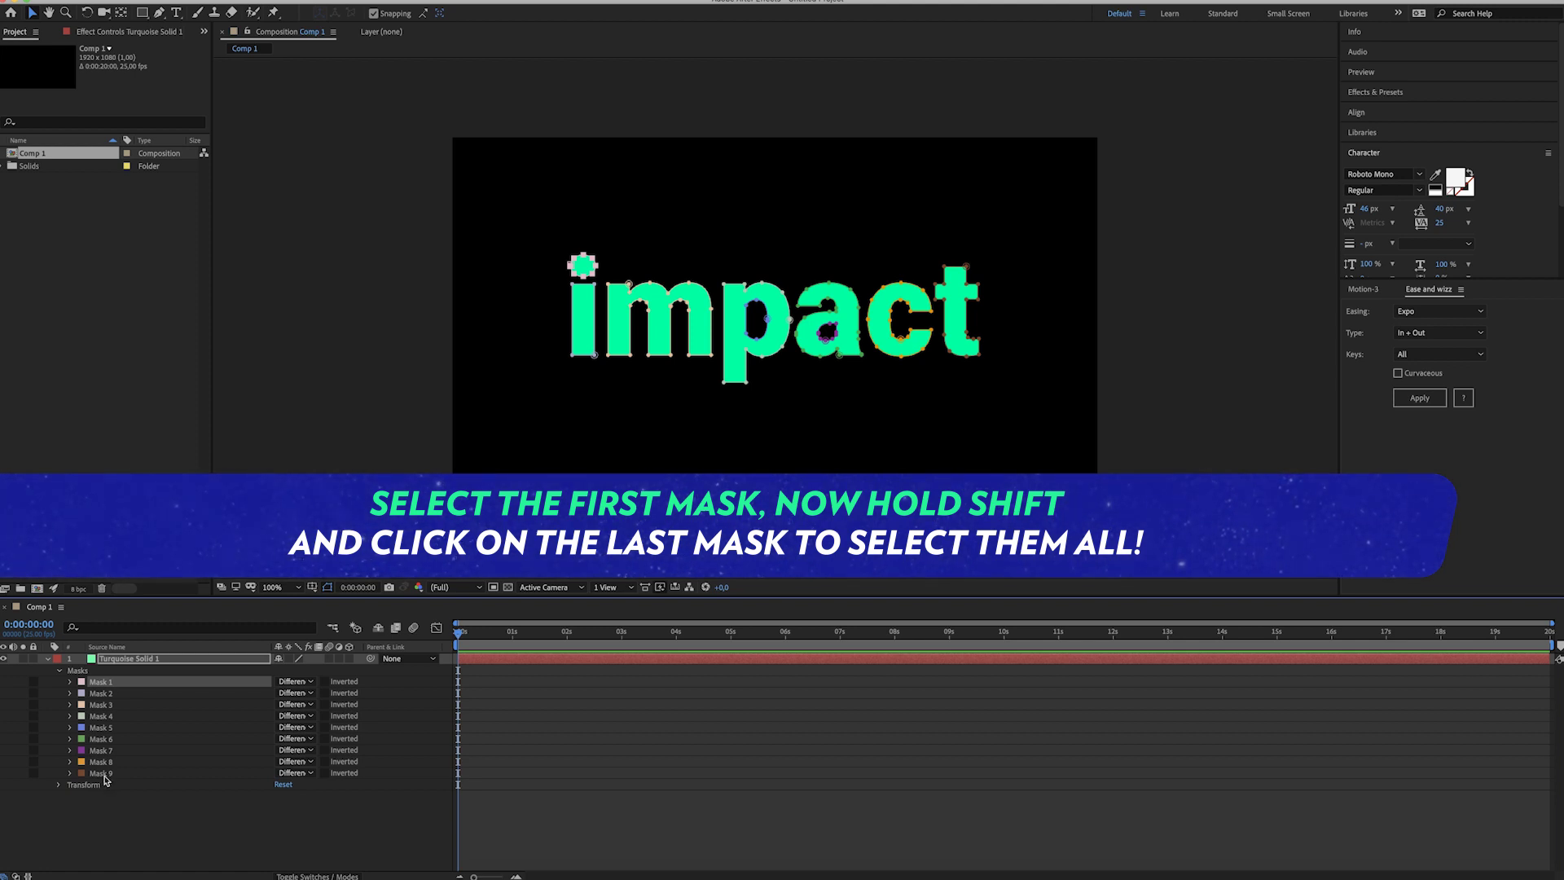
pyautogui.keyDown('shift'); pyautogui.click(101, 773); pyautogui.keyUp('shift')
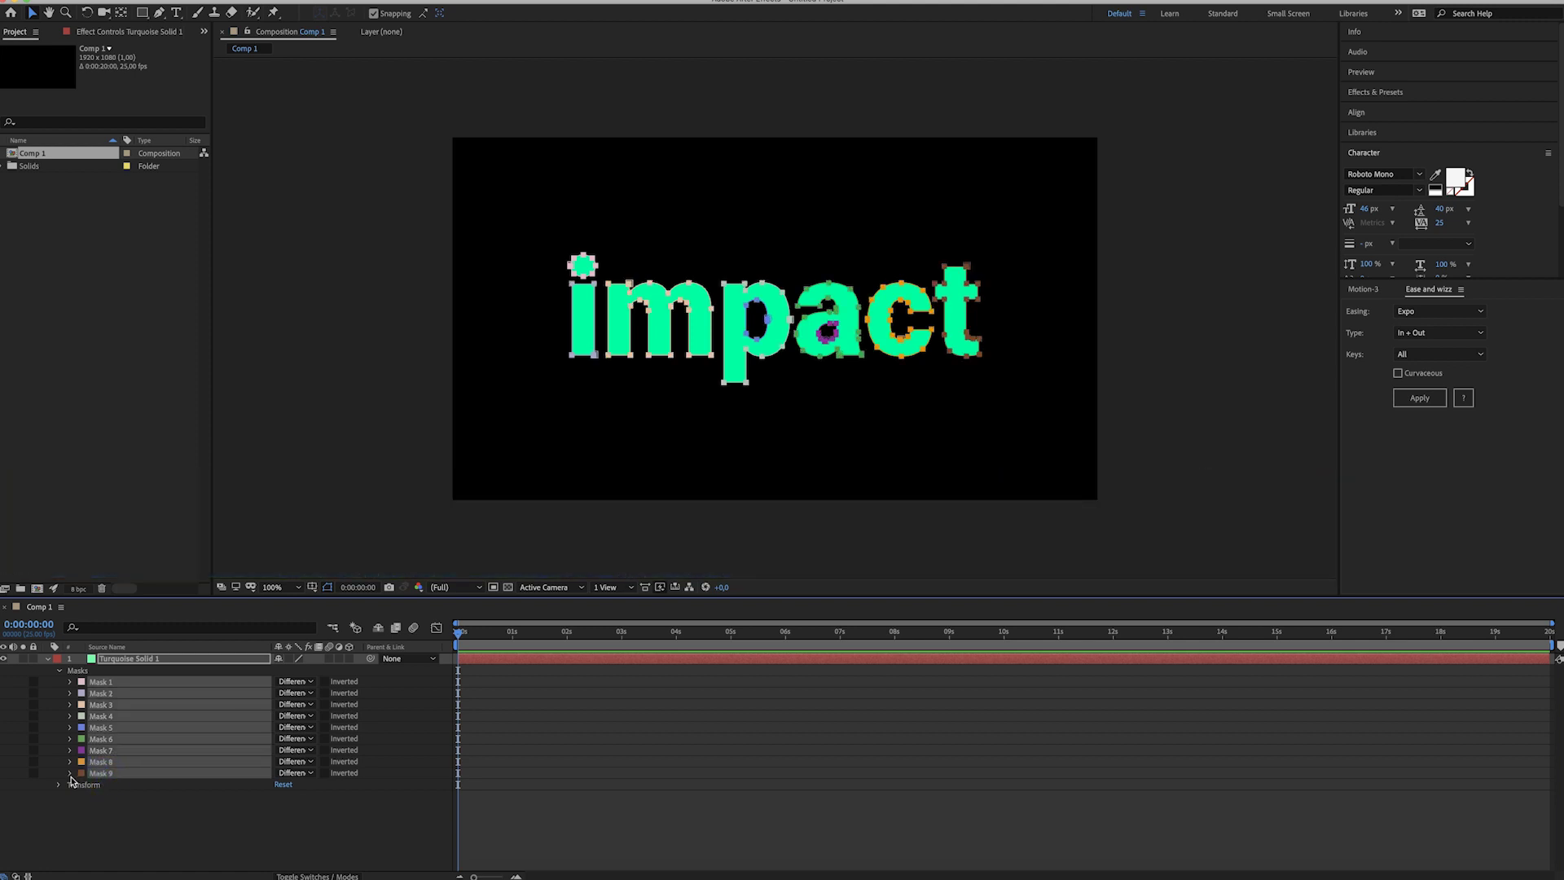
# - Keyframe all nine Mask Paths at 0:00:00:00, then move the time to 0:00:00:24
pyautogui.click(70, 775)
pyautogui.scroll(5, 126, 778)
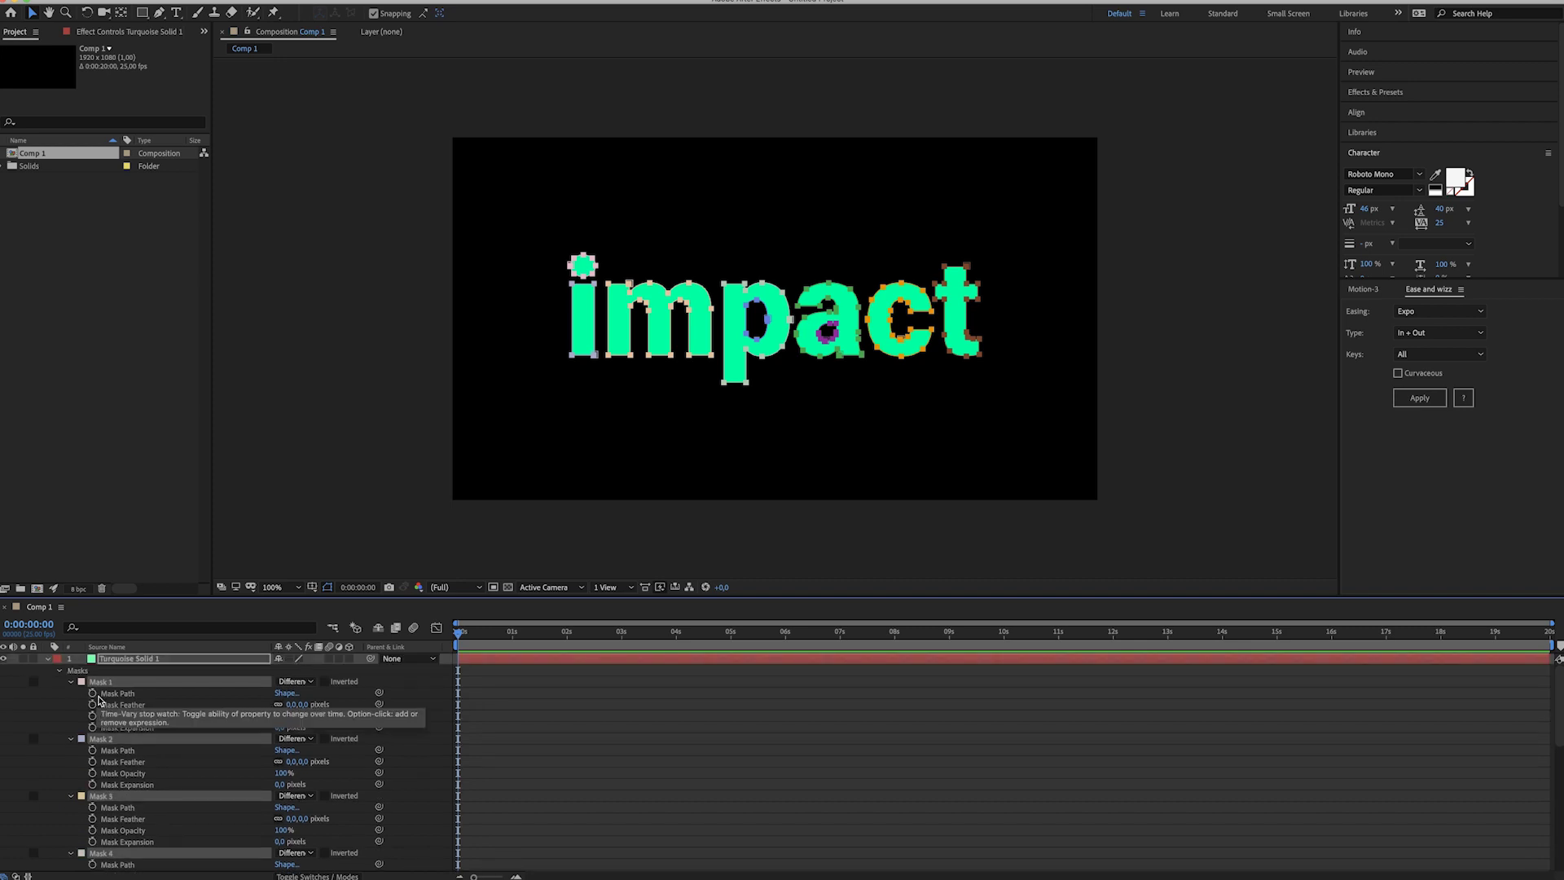
pyautogui.click(93, 694)
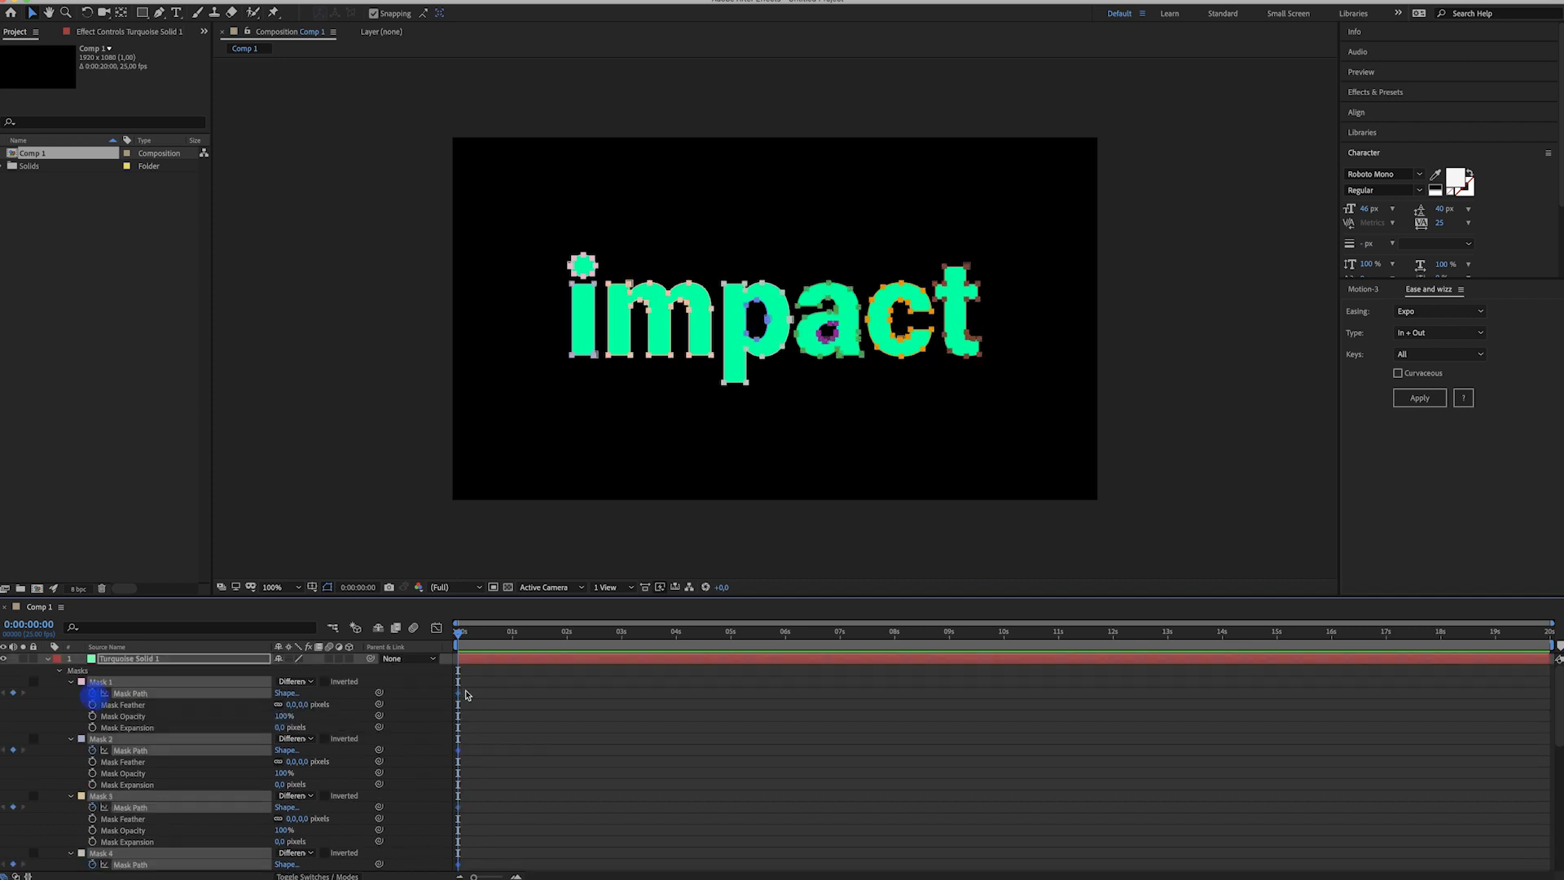
pyautogui.moveTo(493, 641); pyautogui.dragTo(512, 640)
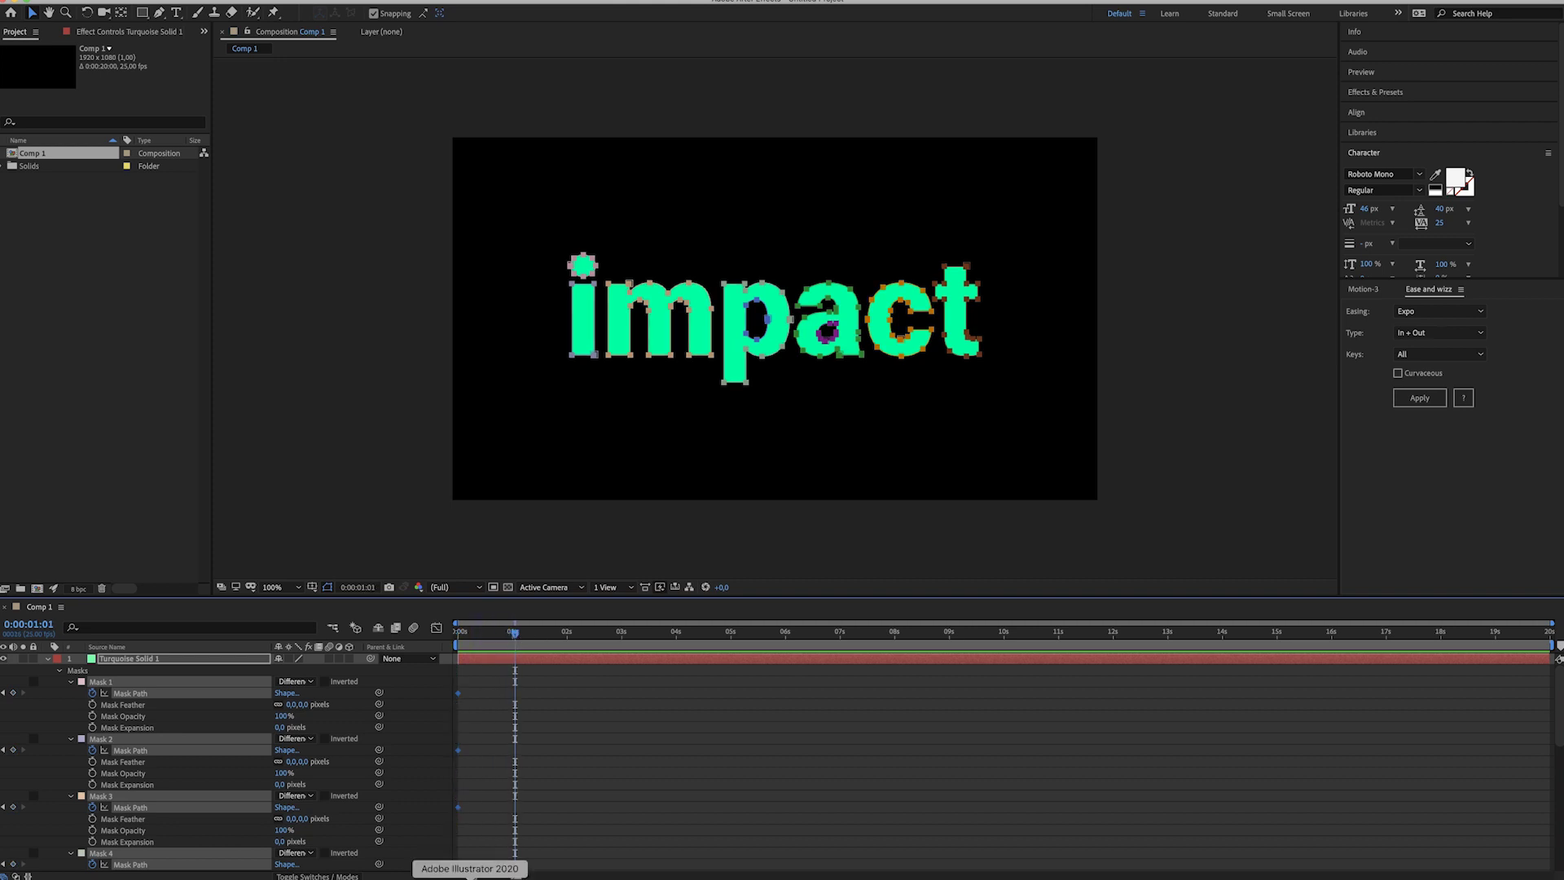
# - Marquee-select and copy the condensed impact group in Illustrator, then return to After Effects
pyautogui.click(470, 877)
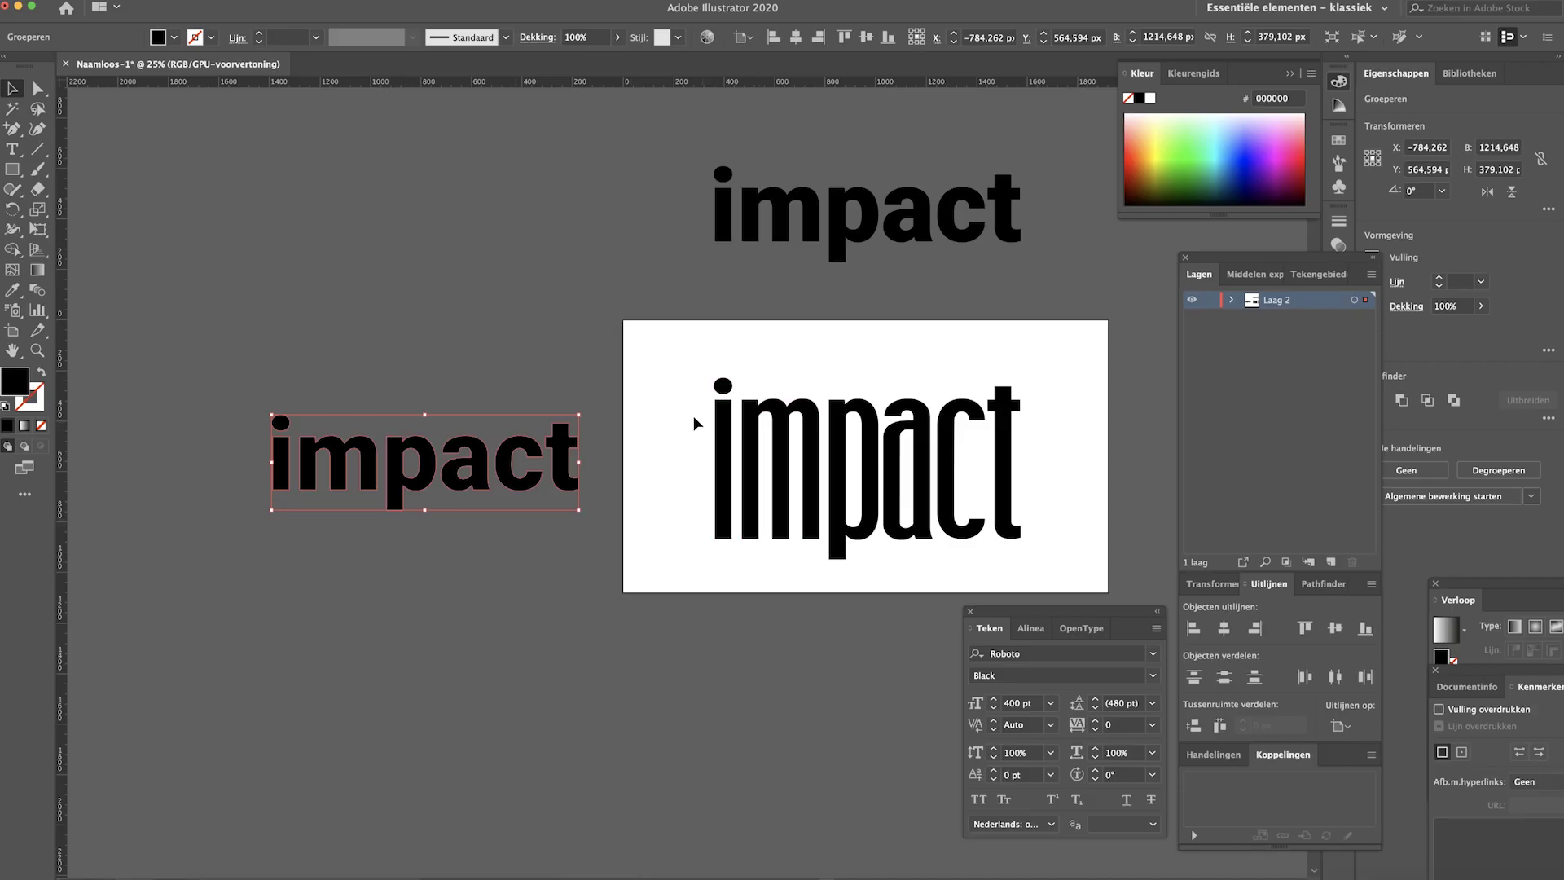
pyautogui.moveTo(679, 355); pyautogui.dragTo(1039, 570)
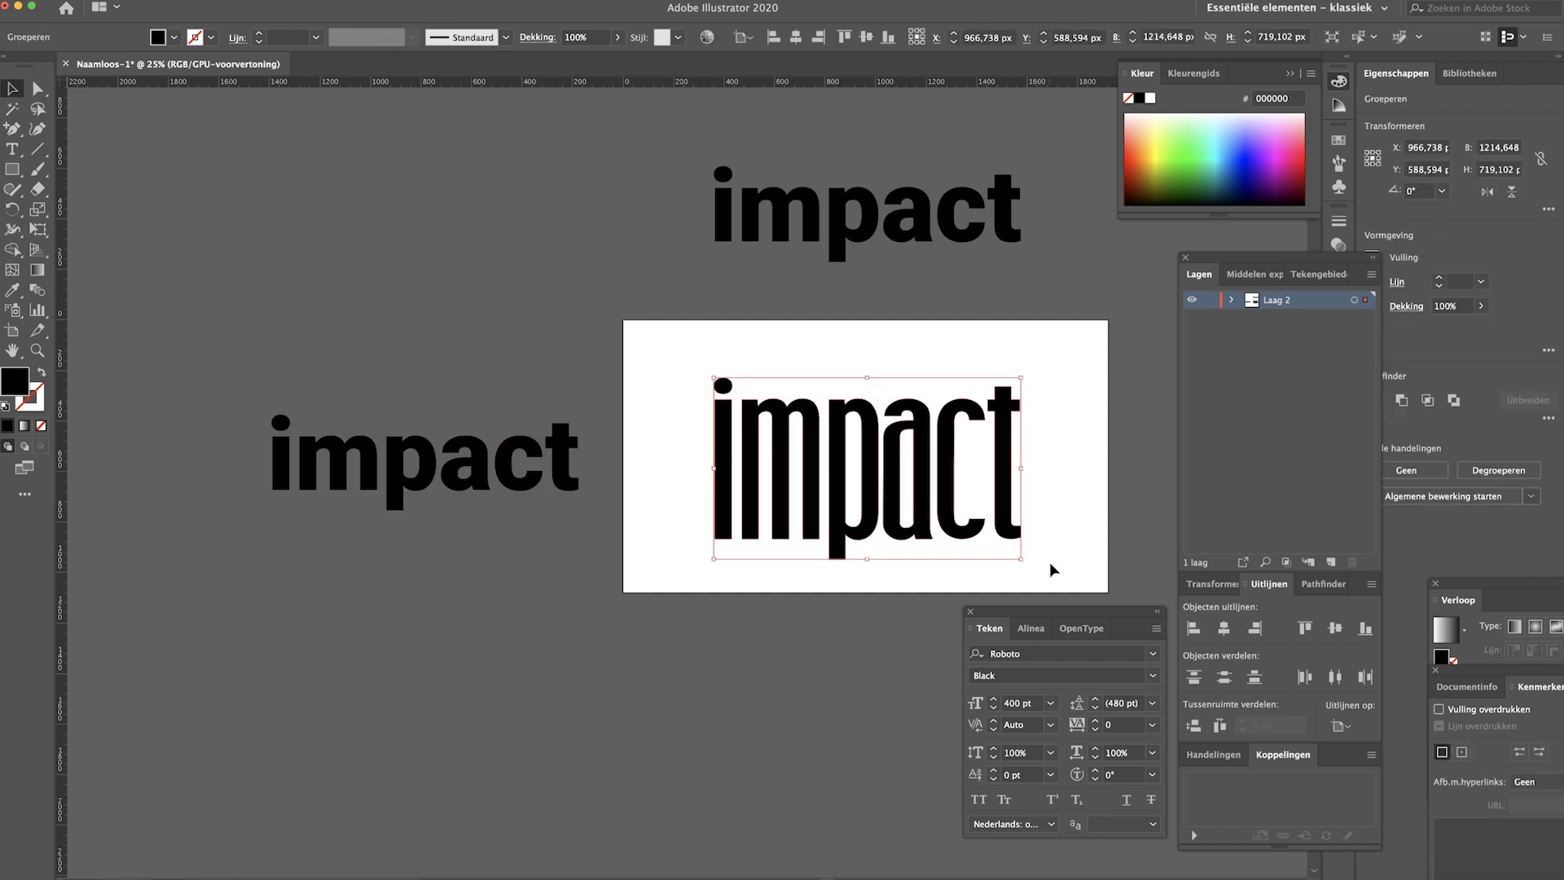
pyautogui.press('super+c')
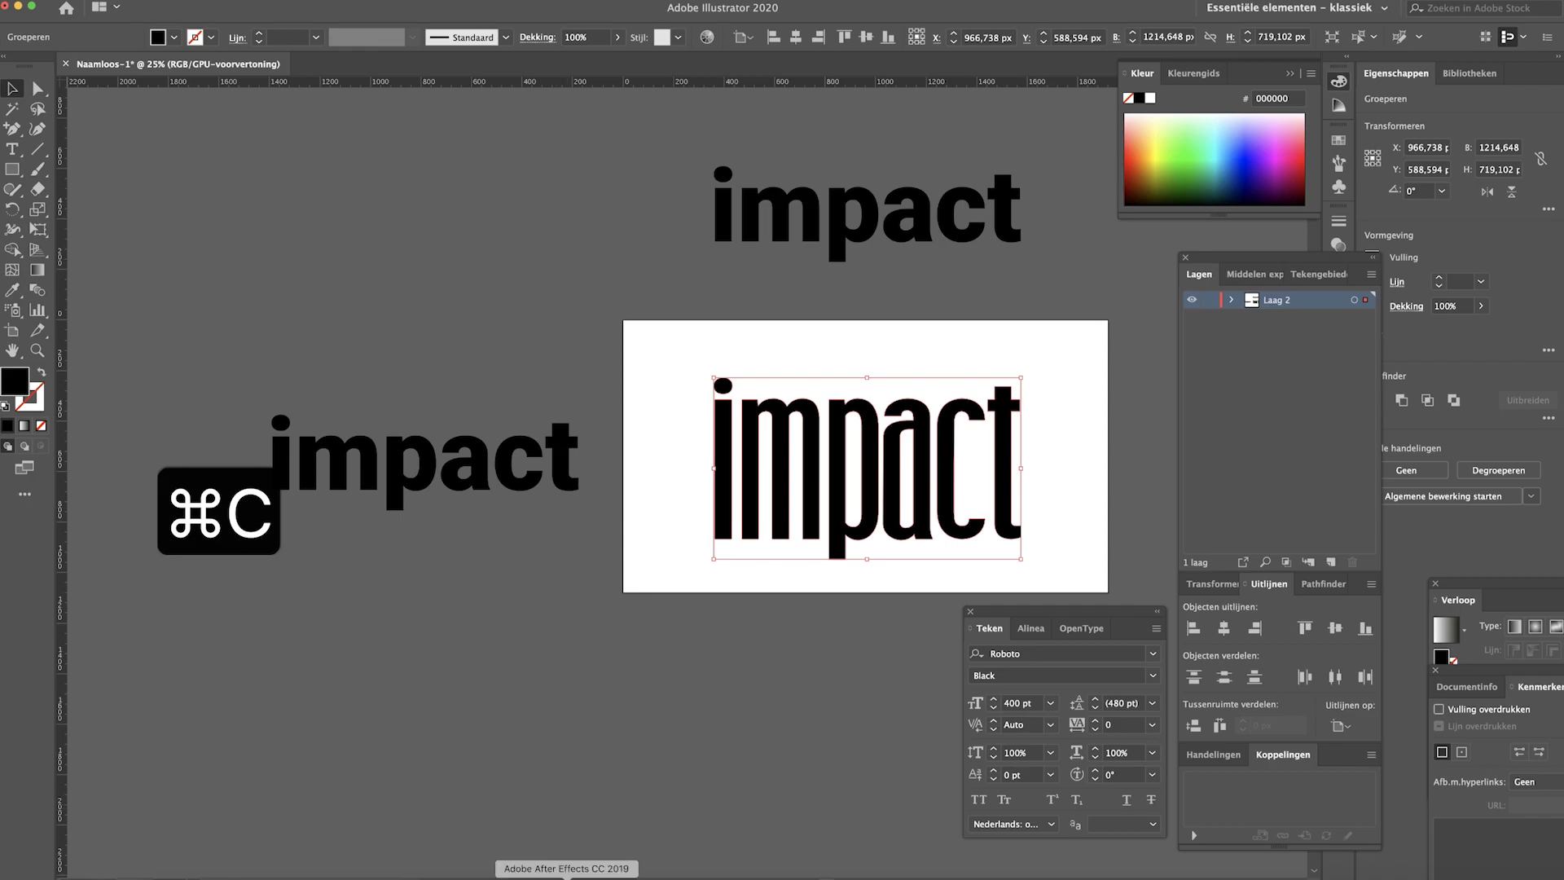
pyautogui.click(567, 873)
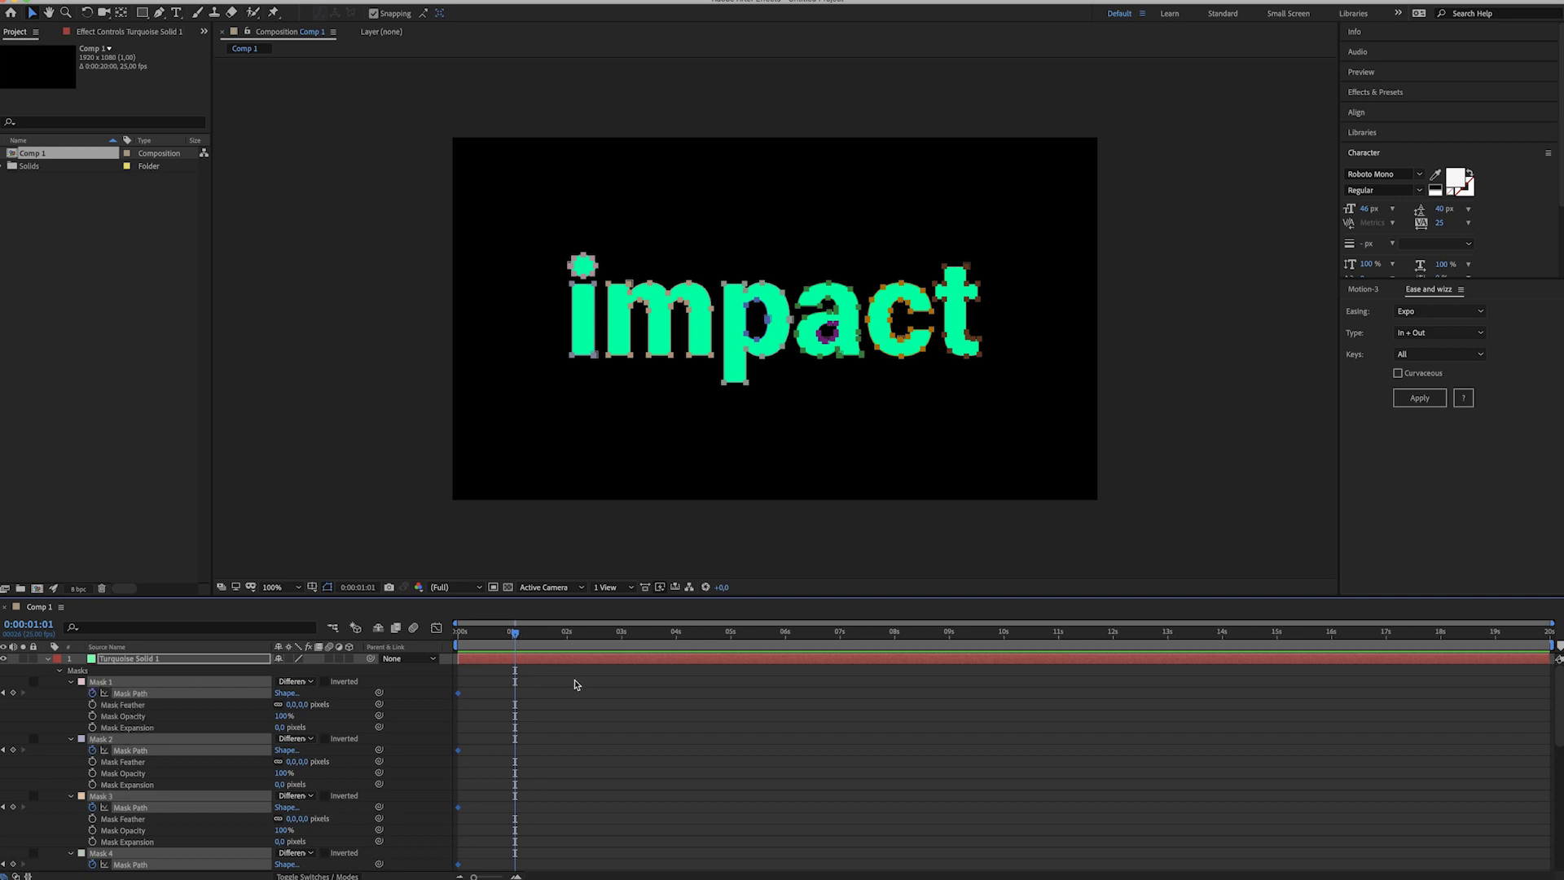
# - Paste the condensed shapes as Mask Path keyframes near one second, then preview from the start
pyautogui.press('super+v')
pyautogui.press('space')
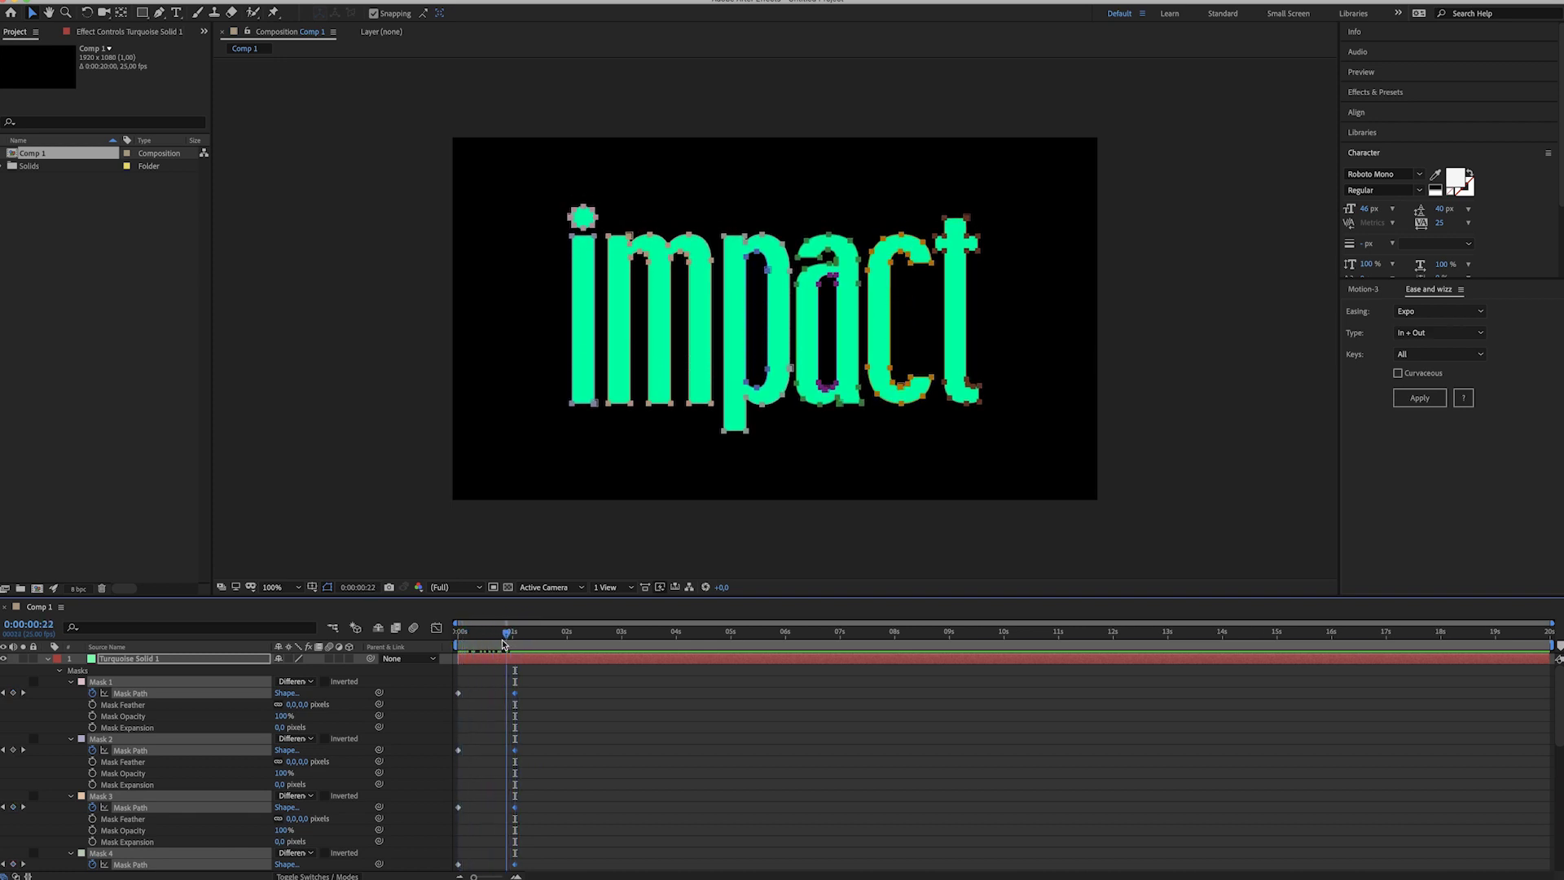
pyautogui.moveTo(489, 632); pyautogui.dragTo(459, 633)
pyautogui.press('space')
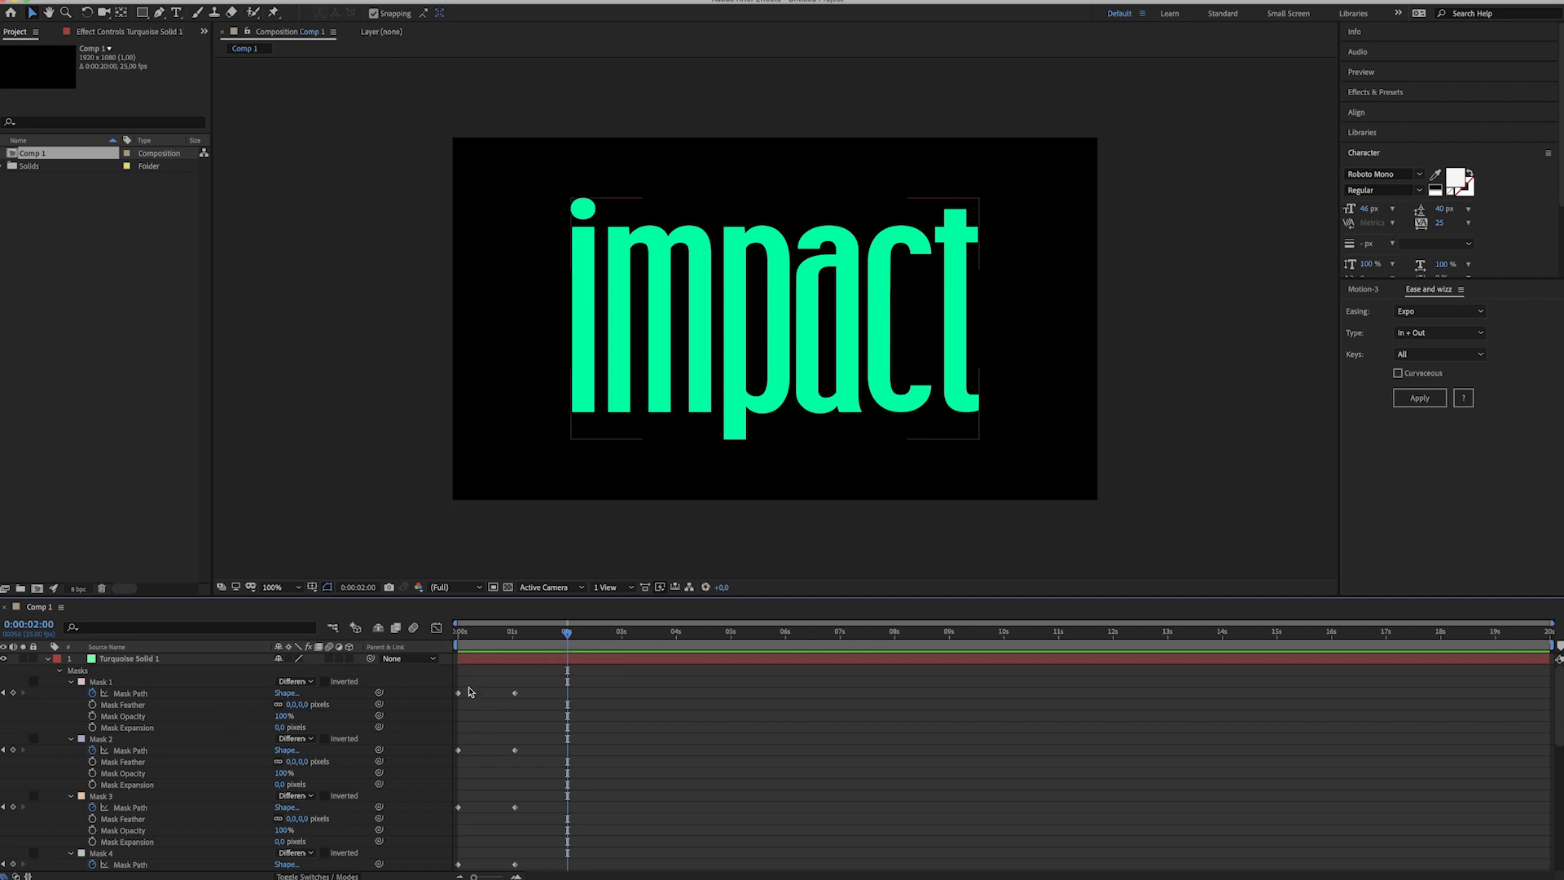
# - Give all Mask Path keyframes Ease and Wizz Expo In + Out easing with Curvaceous on
pyautogui.moveTo(460, 688); pyautogui.dragTo(540, 851)
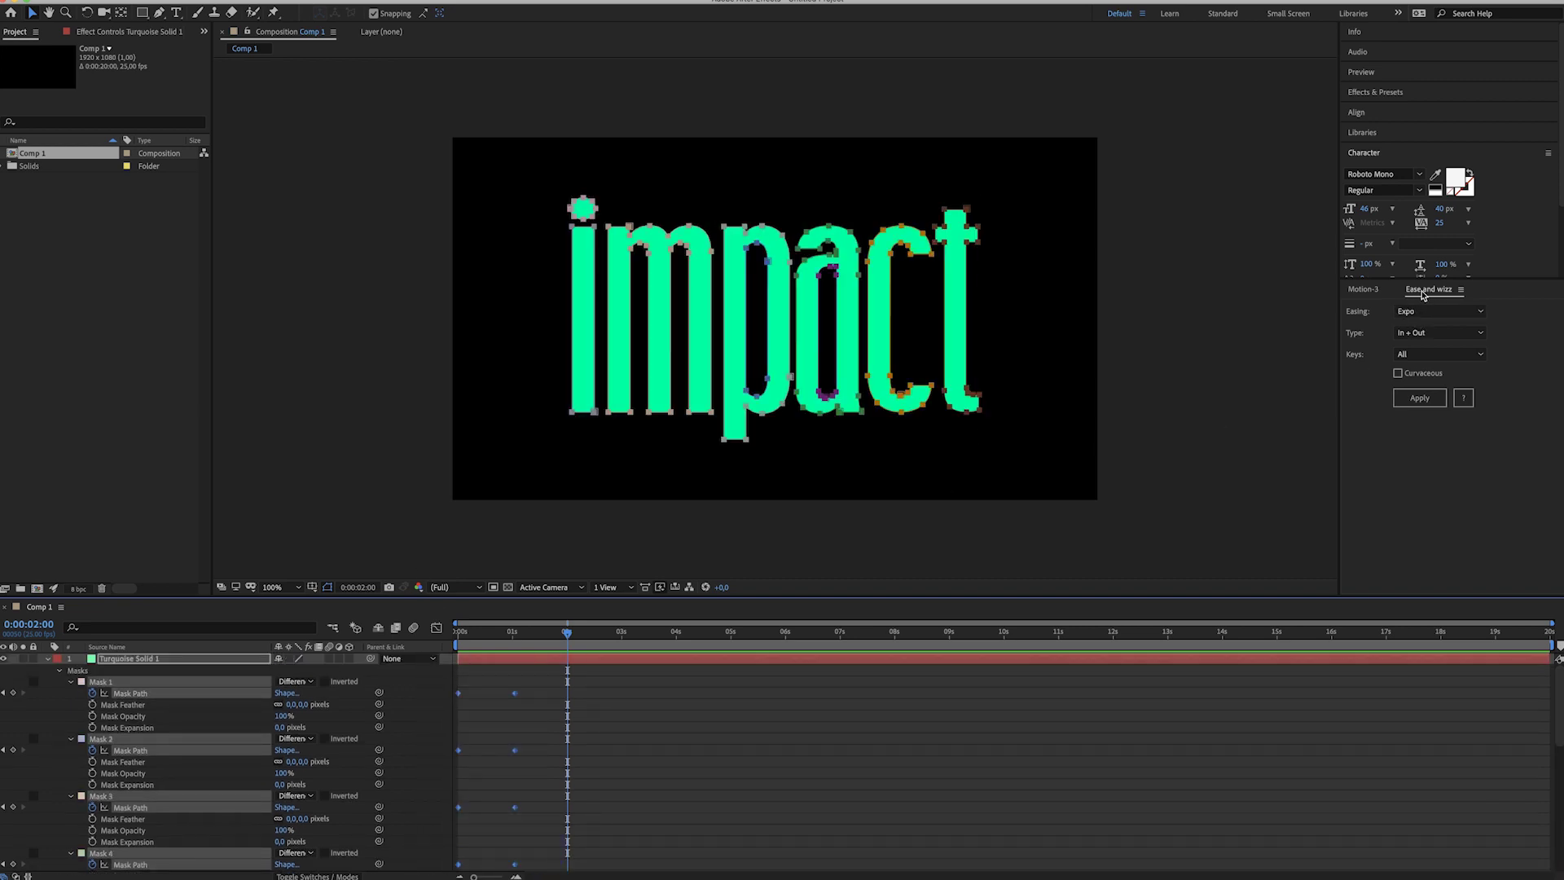
pyautogui.click(1434, 312)
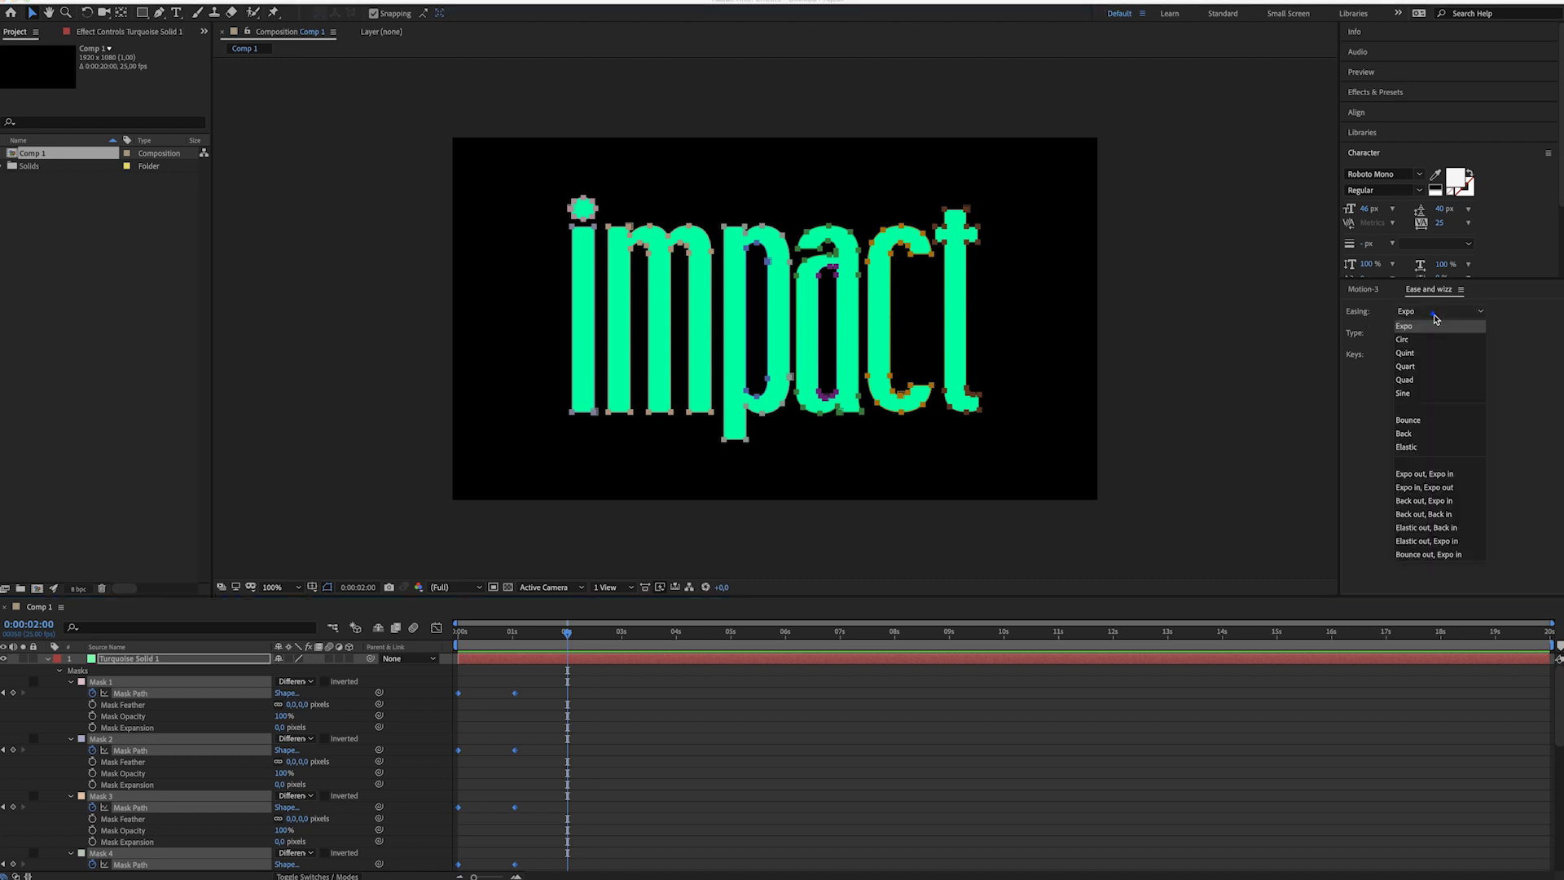
pyautogui.click(1418, 327)
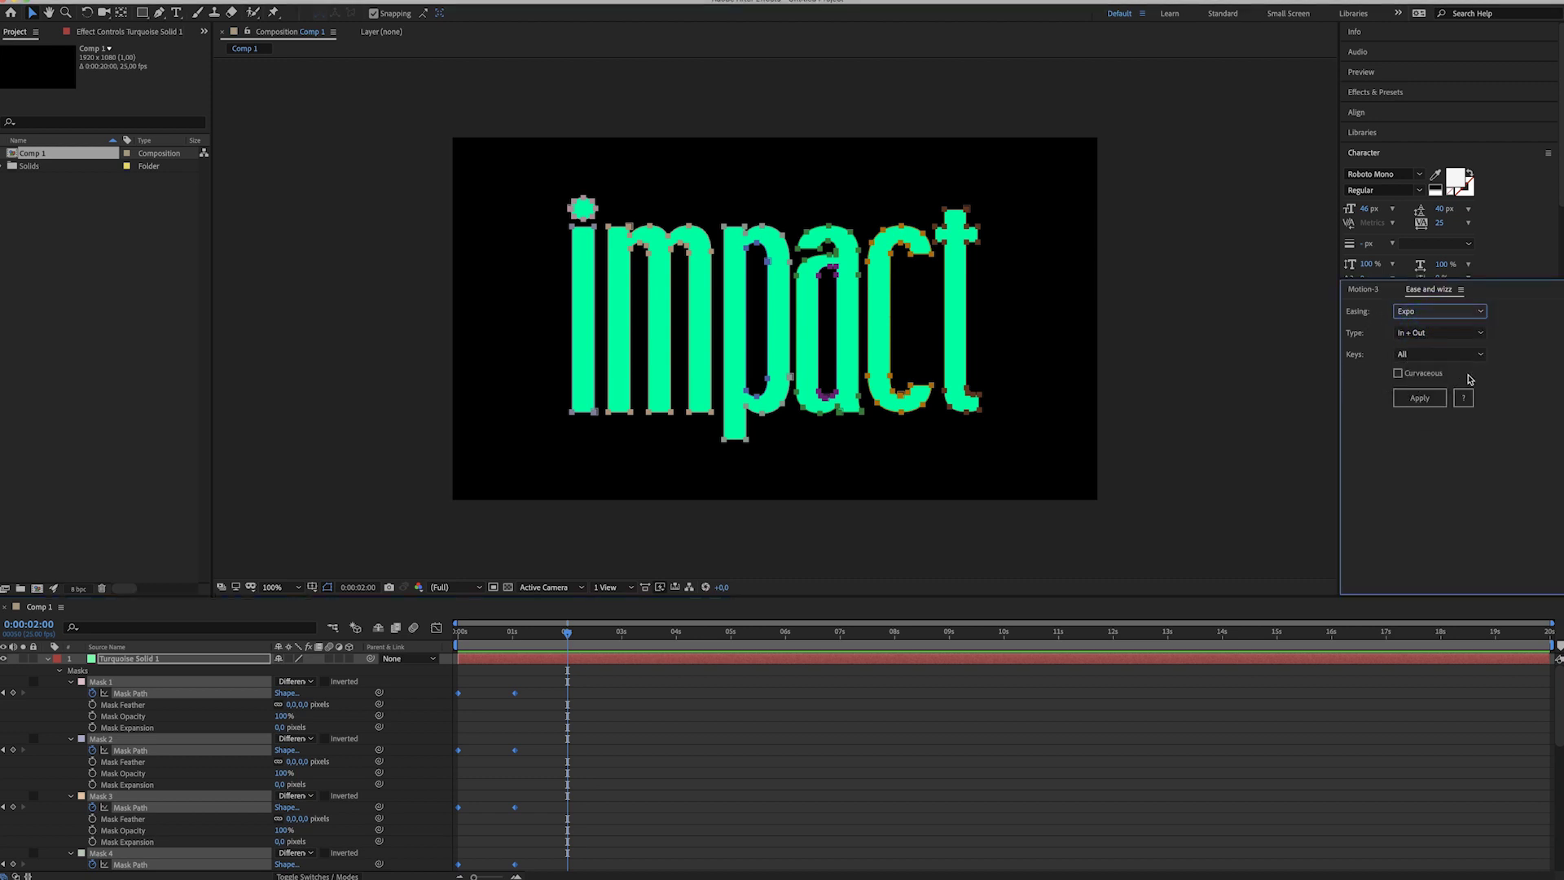
pyautogui.click(1397, 374)
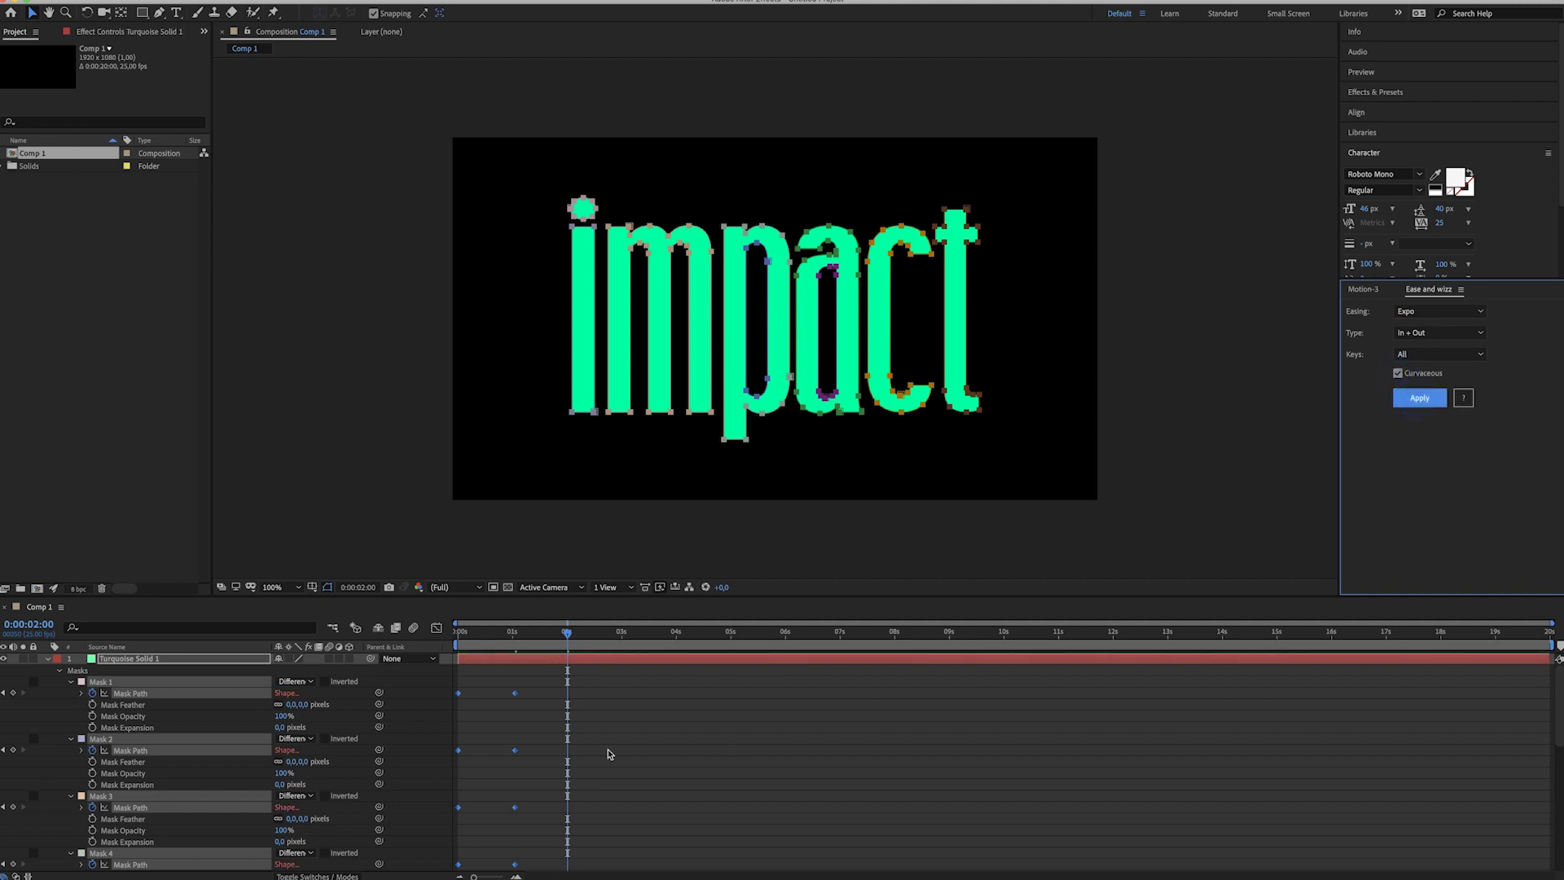
pyautogui.click(548, 710)
# - Apply Easy Ease to the one-second Mask Path keyframes, nudge them earlier, and preview
pyautogui.moveTo(503, 689); pyautogui.dragTo(520, 827)
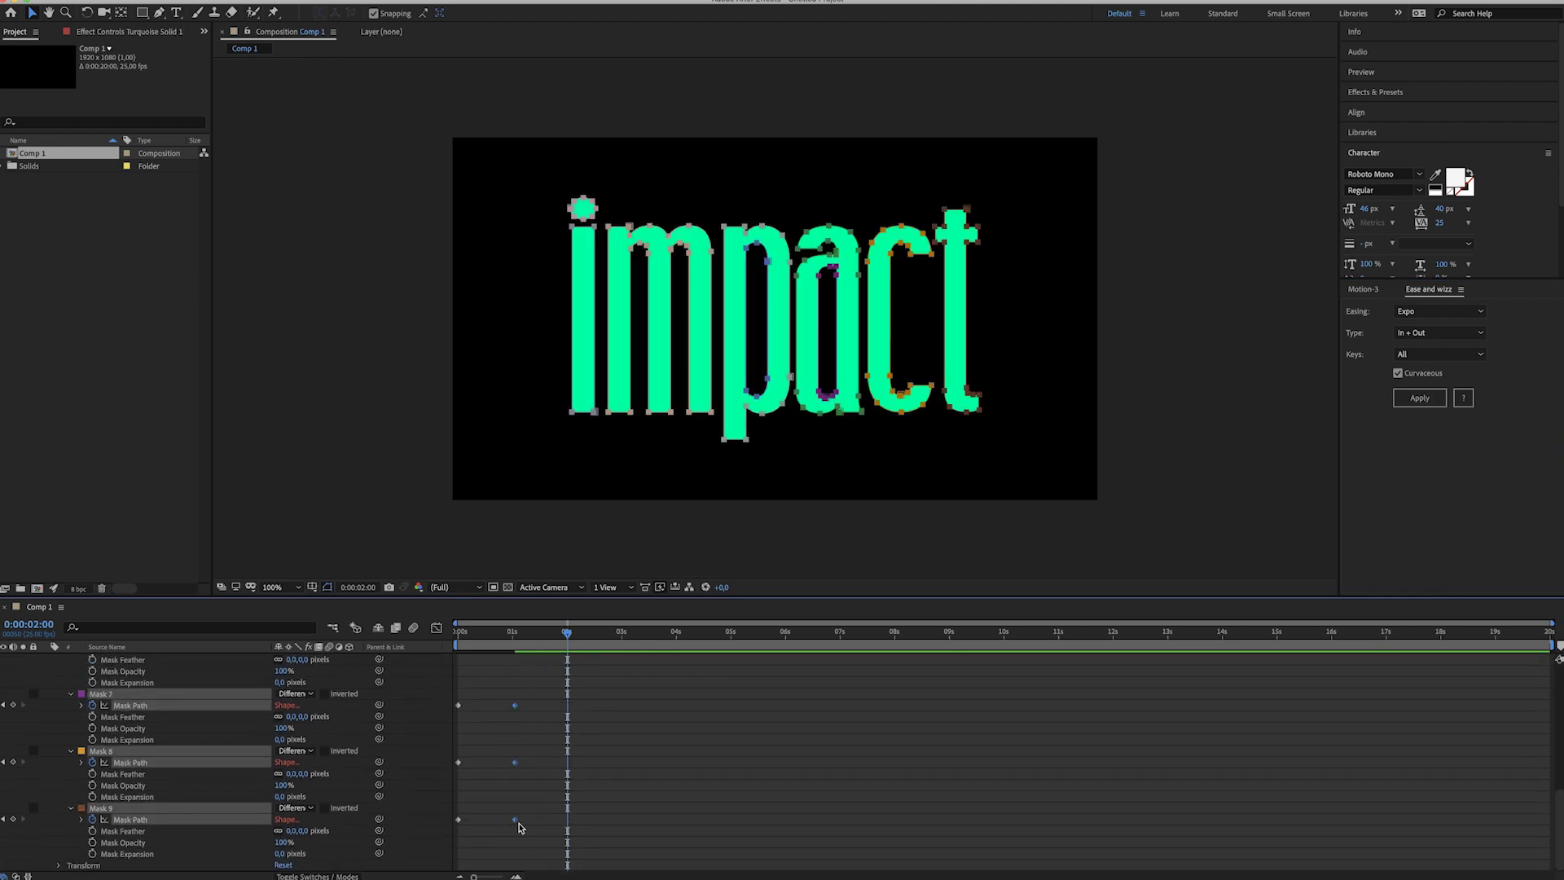
pyautogui.rightClick(516, 824)
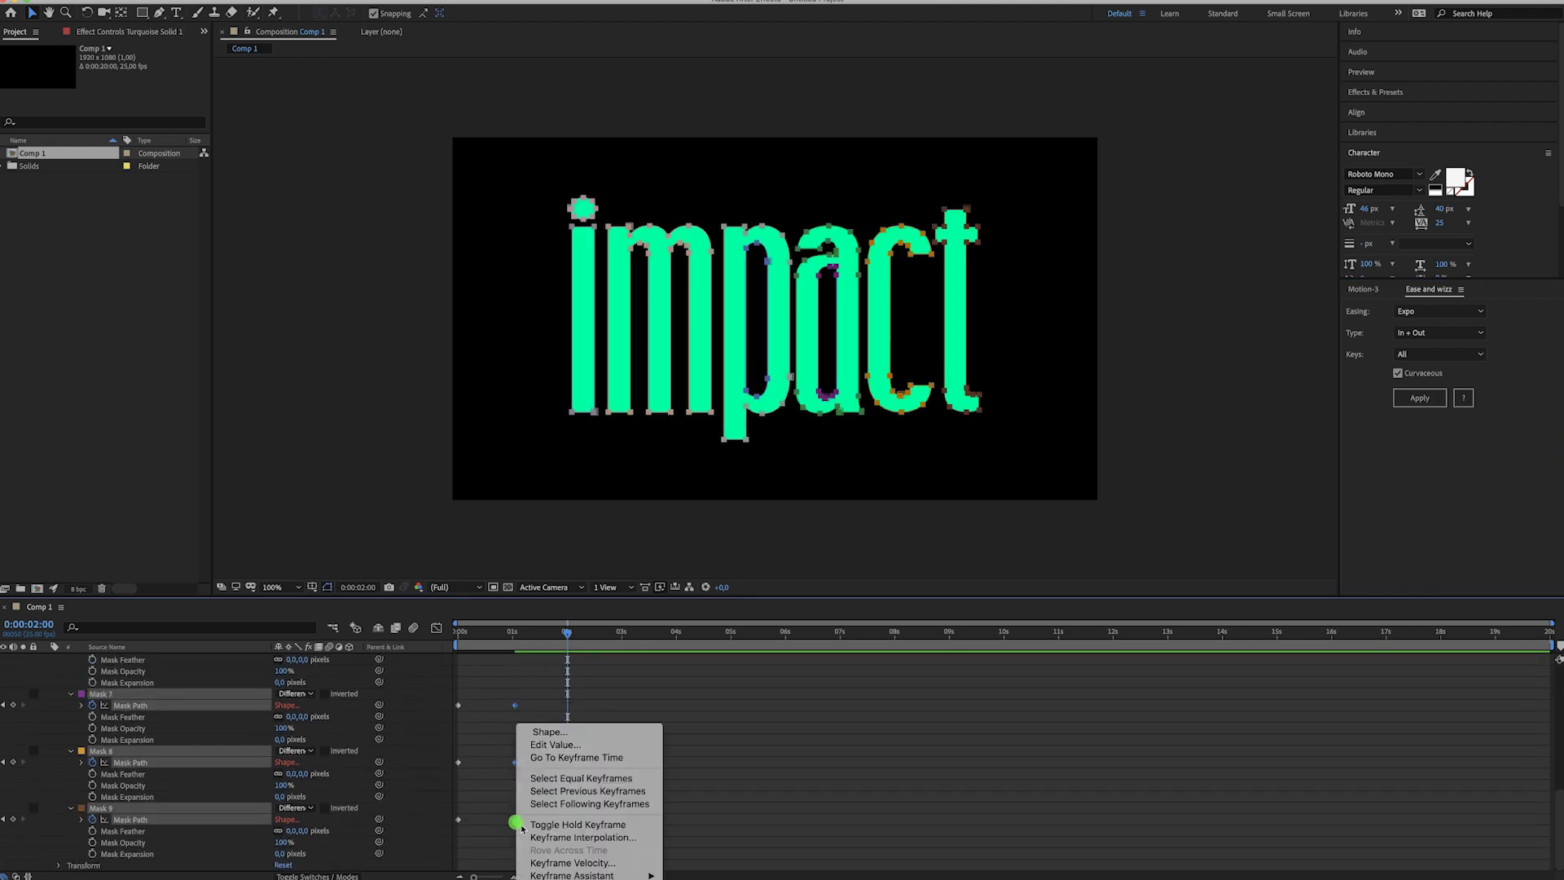
pyautogui.moveTo(586, 875)
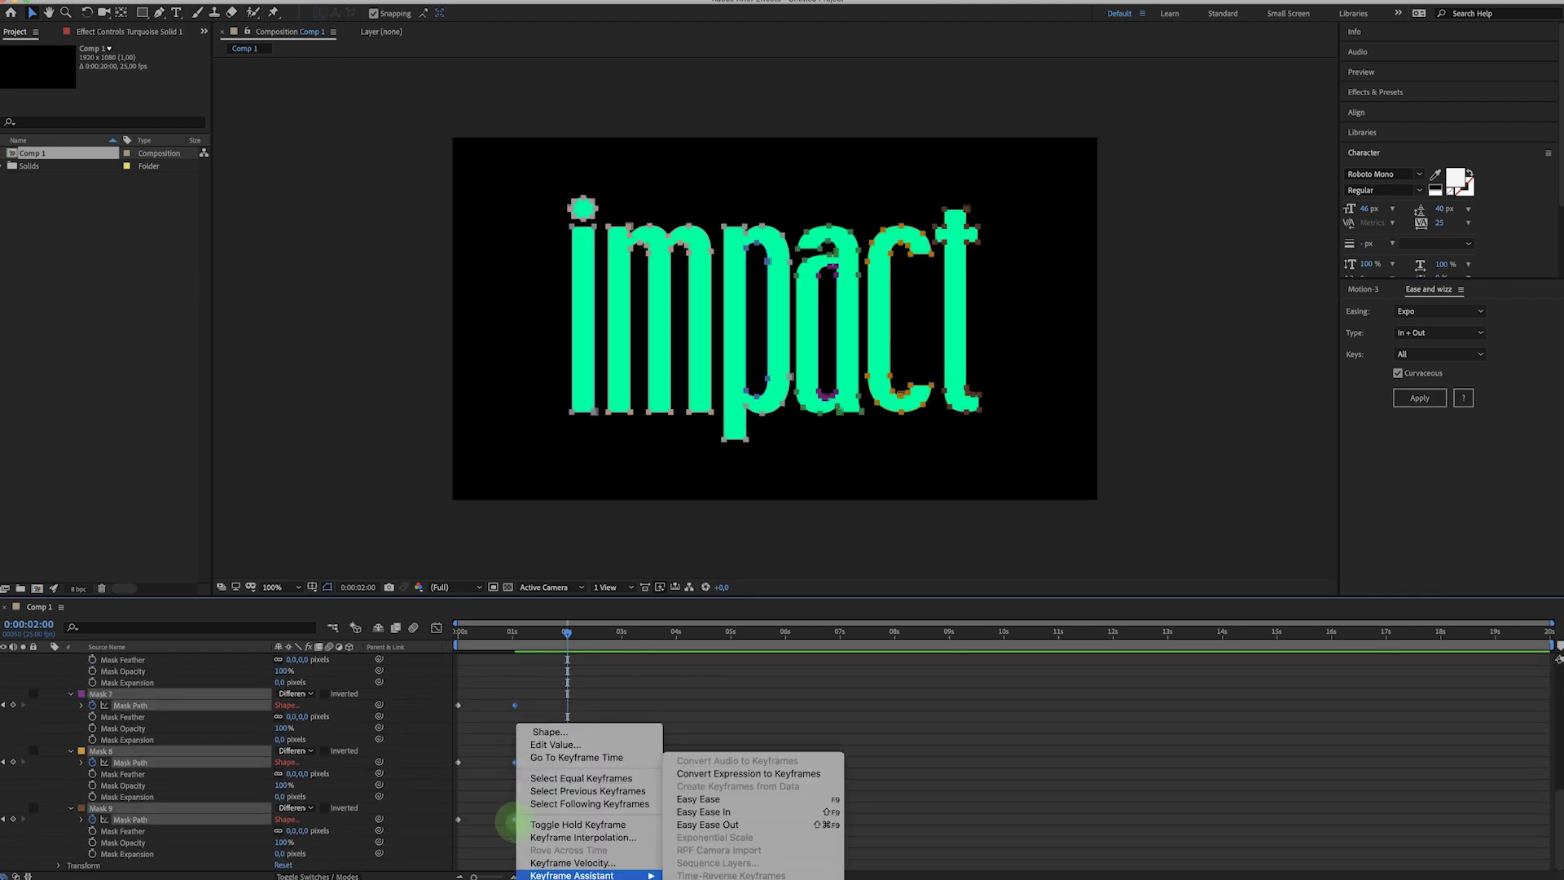
pyautogui.click(706, 798)
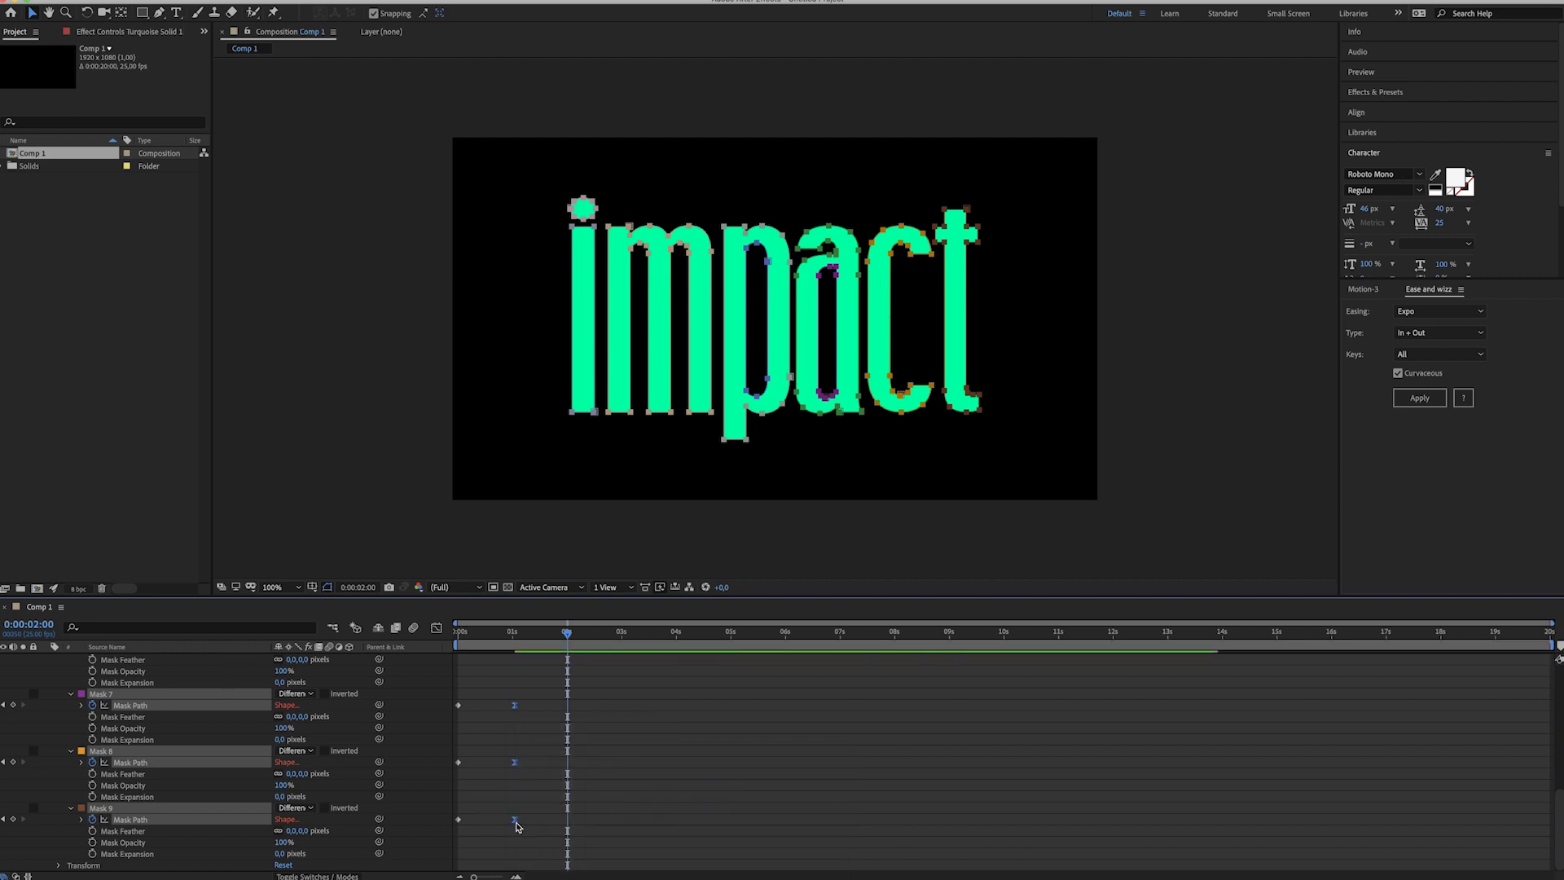
pyautogui.moveTo(515, 821); pyautogui.dragTo(502, 826)
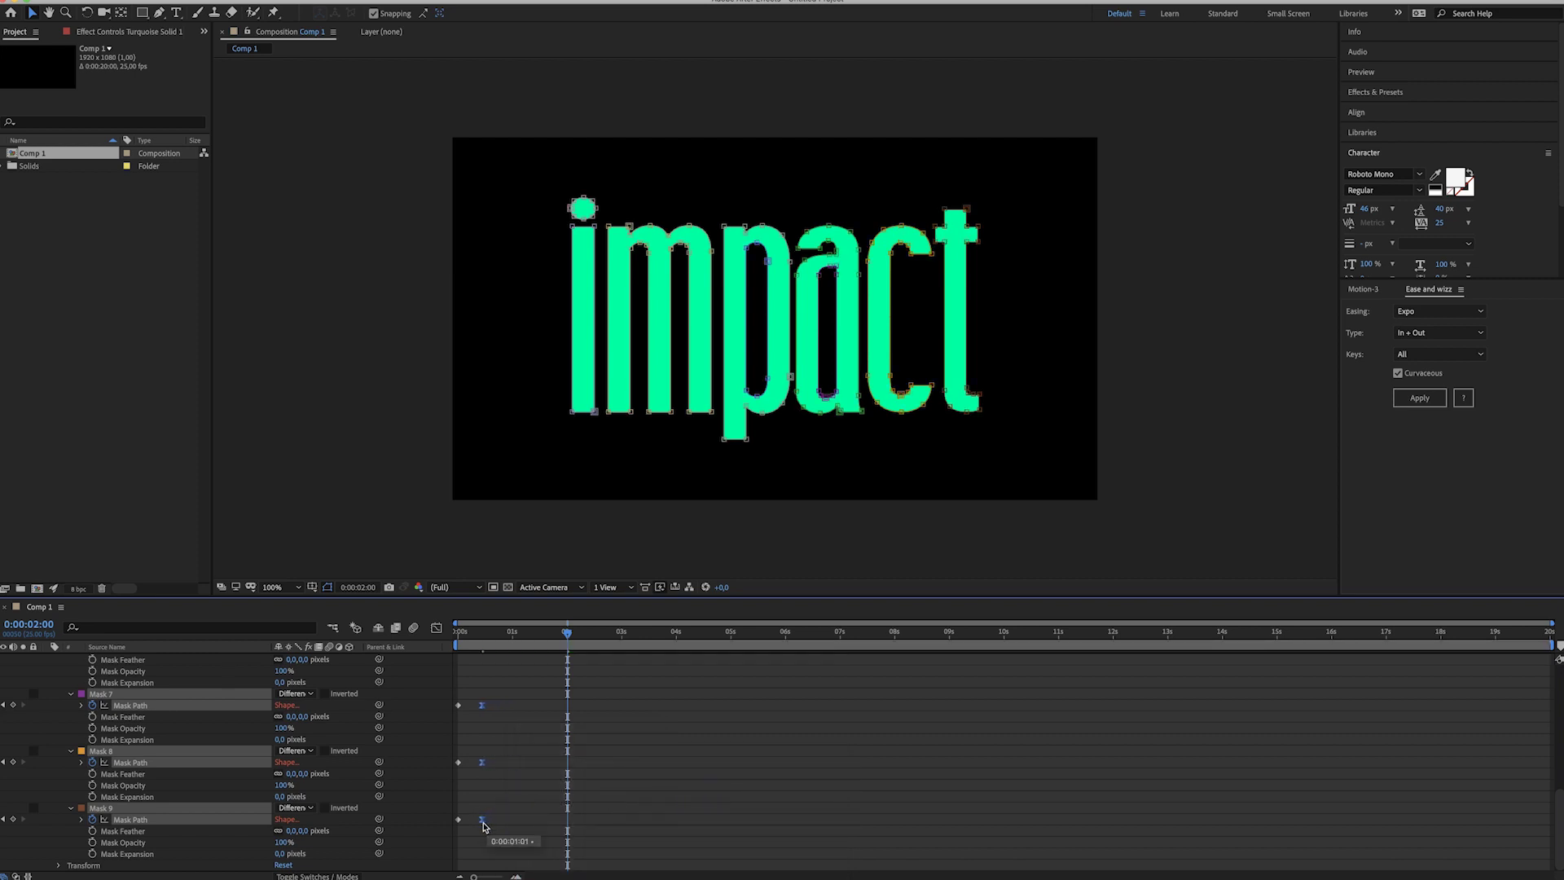
pyautogui.click(524, 818)
pyautogui.scroll(10, 524, 818)
pyautogui.moveTo(488, 635); pyautogui.dragTo(457, 636)
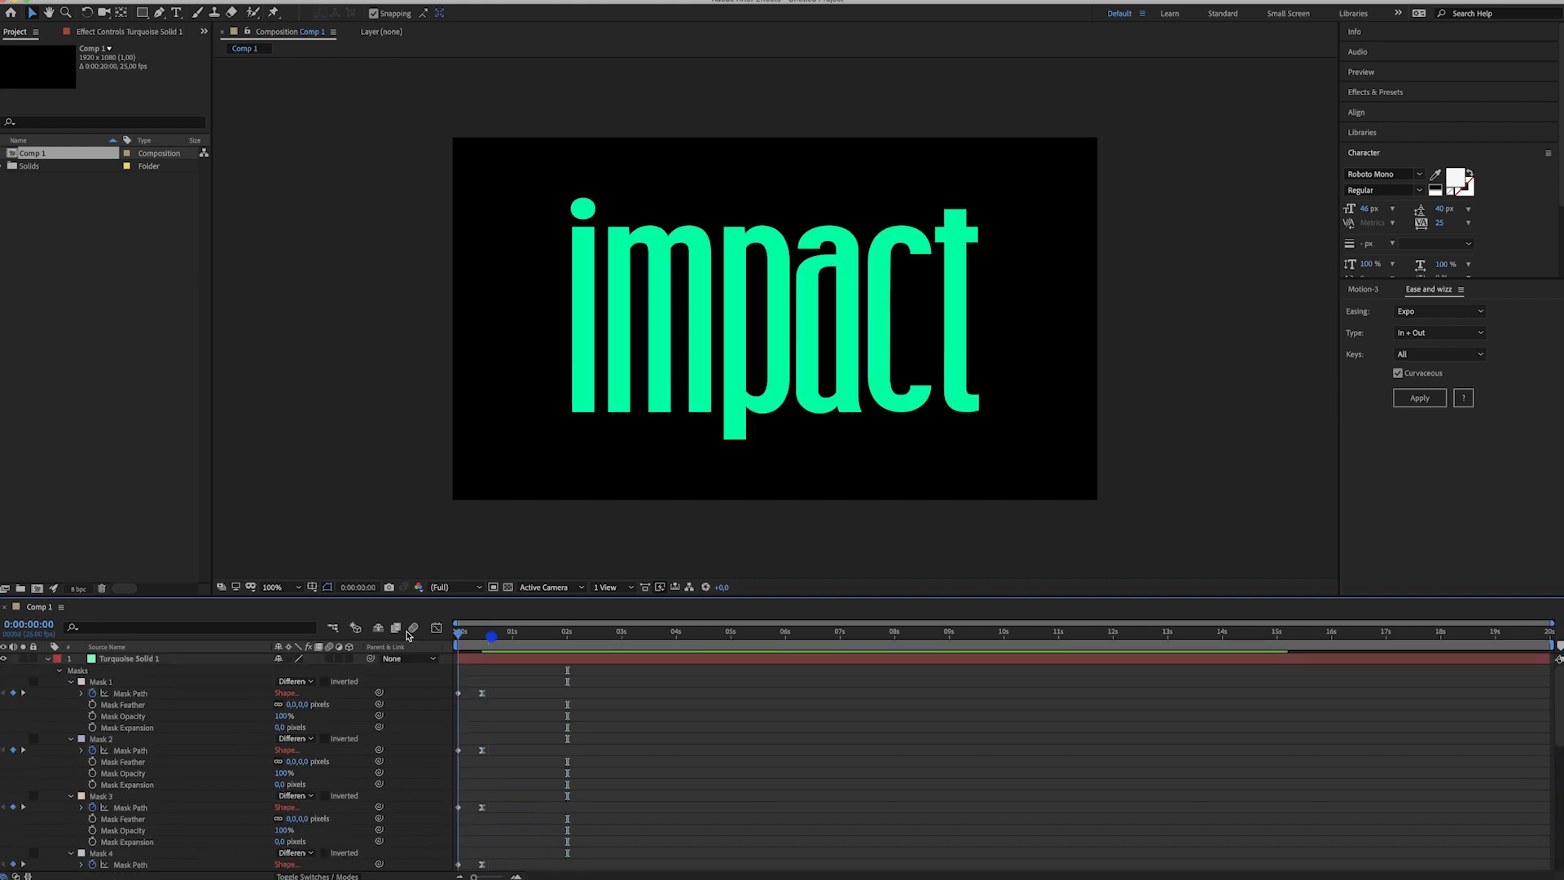
pyautogui.press('space')
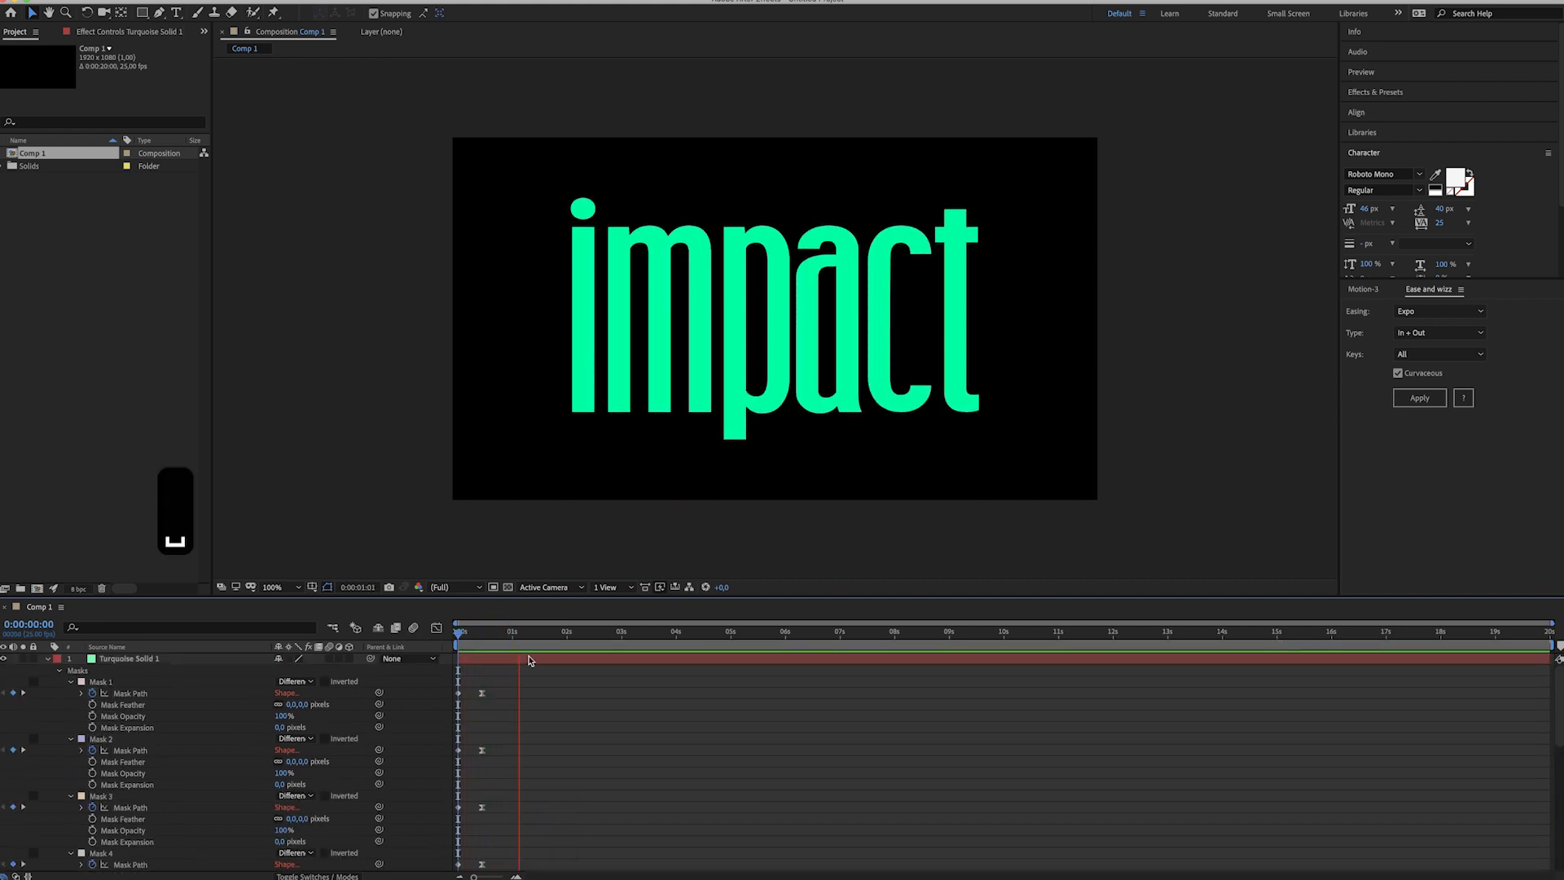
pyautogui.press('space')
pyautogui.press('space')
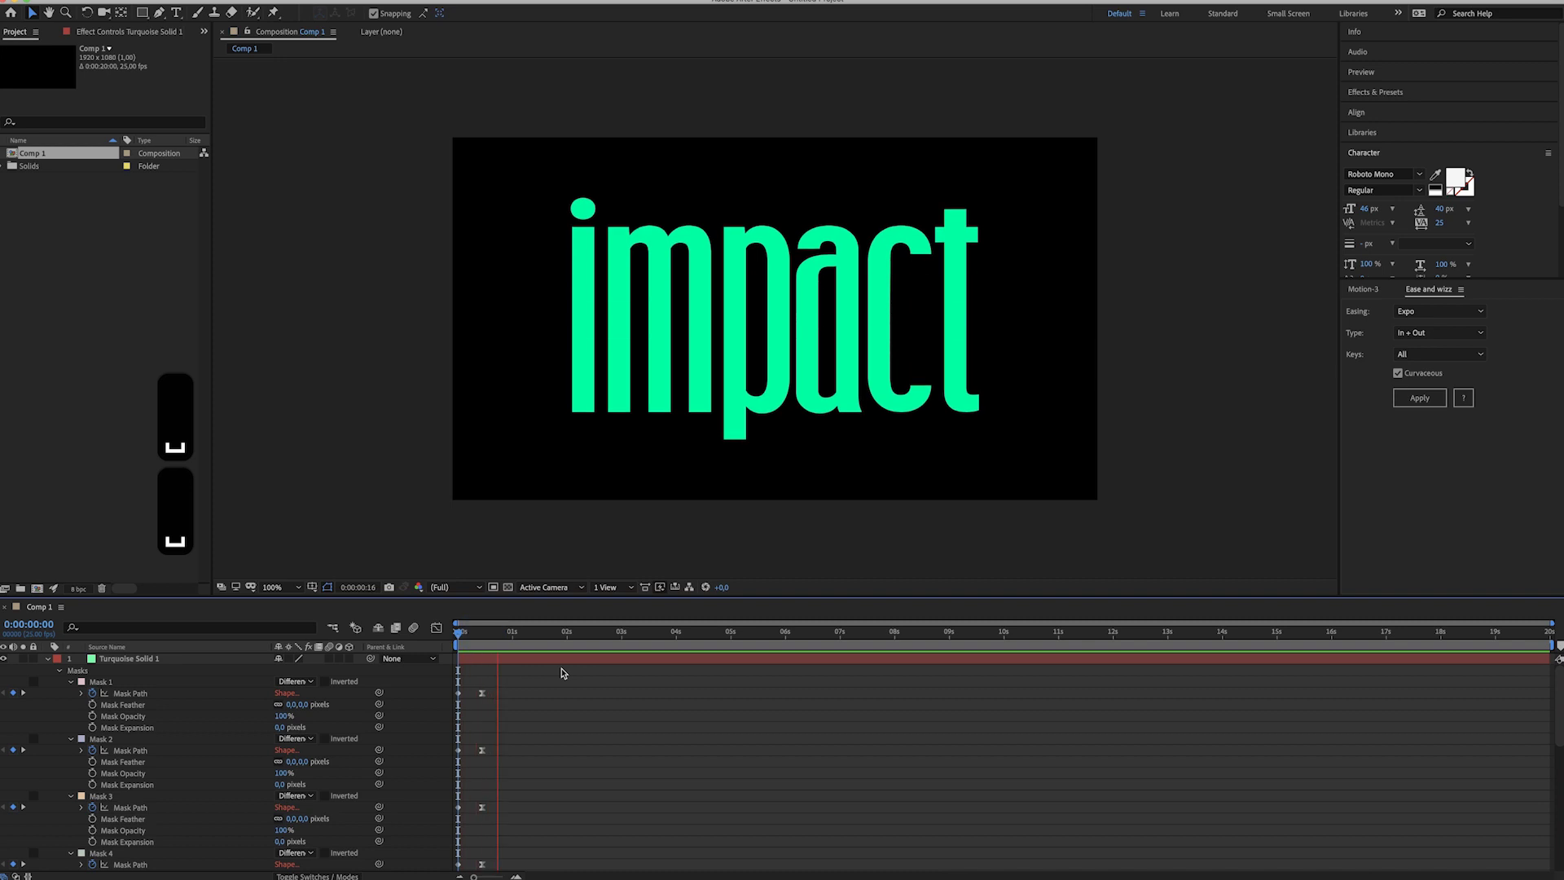
# - Shift Turquoise Solid 1 to start at 0s with keyframes near 2.7s, then preview the stretch
pyautogui.moveTo(519, 660)
pyautogui.mouseDown()
pyautogui.moveTo(641, 669)
pyautogui.moveTo(506, 661)
pyautogui.mouseUp()
pyautogui.moveTo(650, 664); pyautogui.dragTo(604, 662)
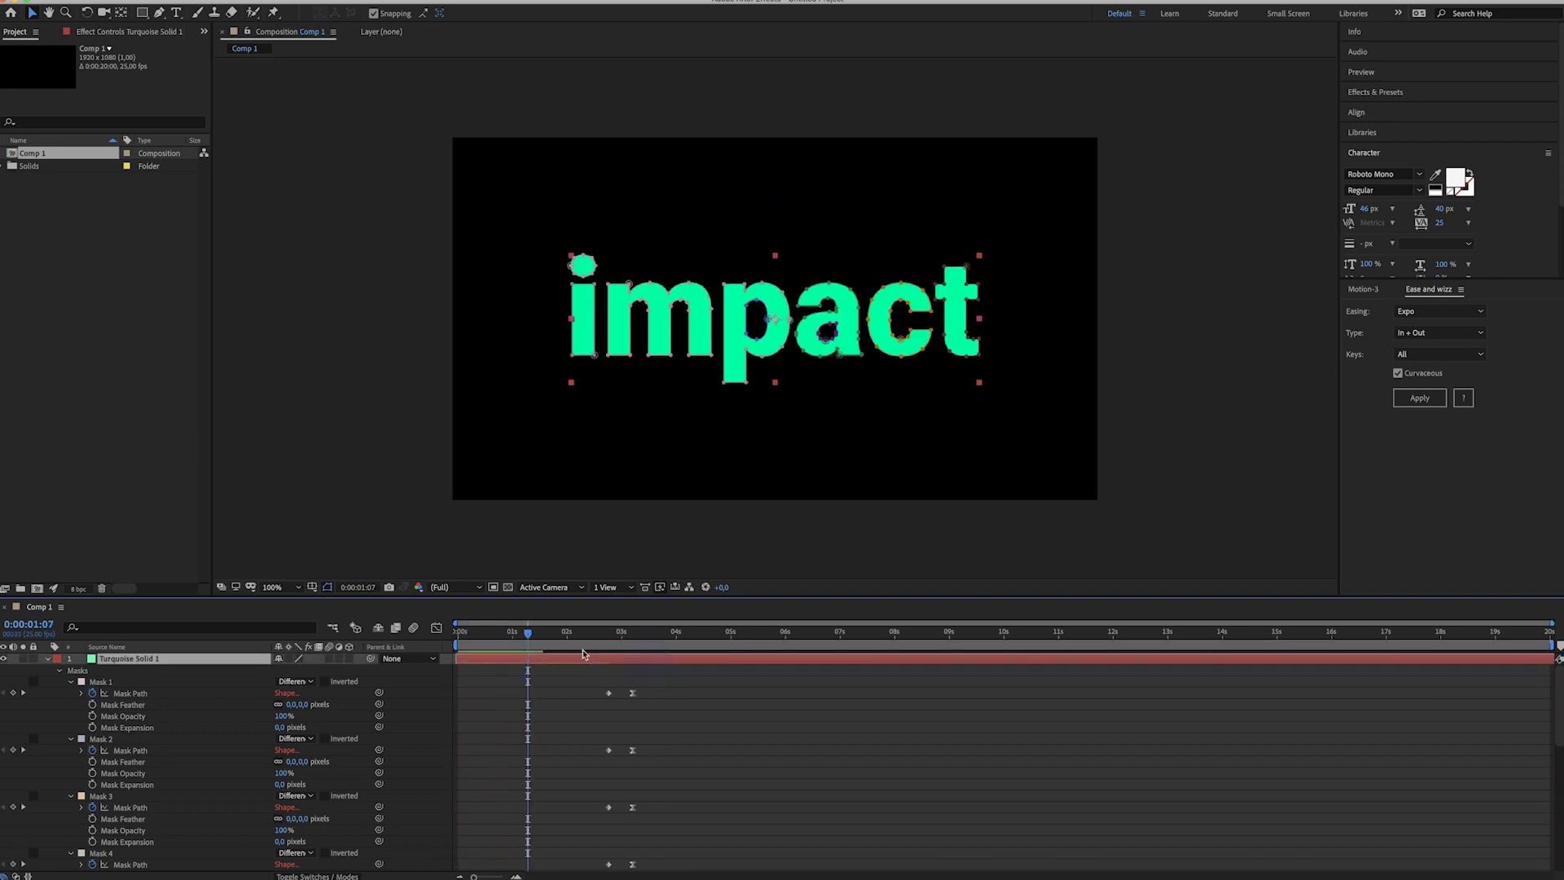
pyautogui.press('space')
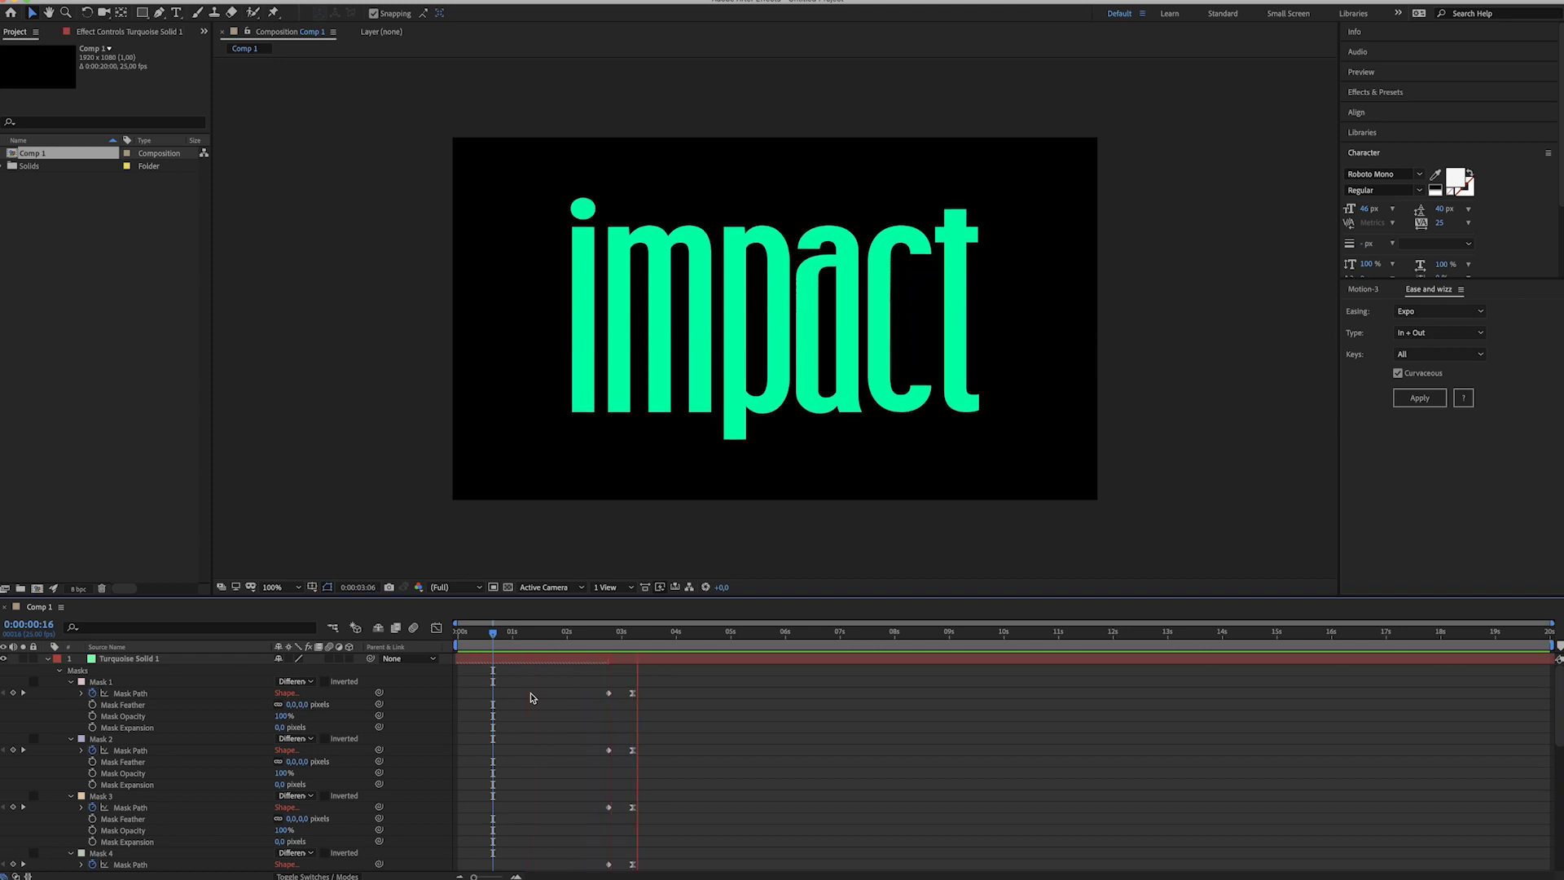
pyautogui.press('space')
pyautogui.click(525, 636)
pyautogui.press('space')
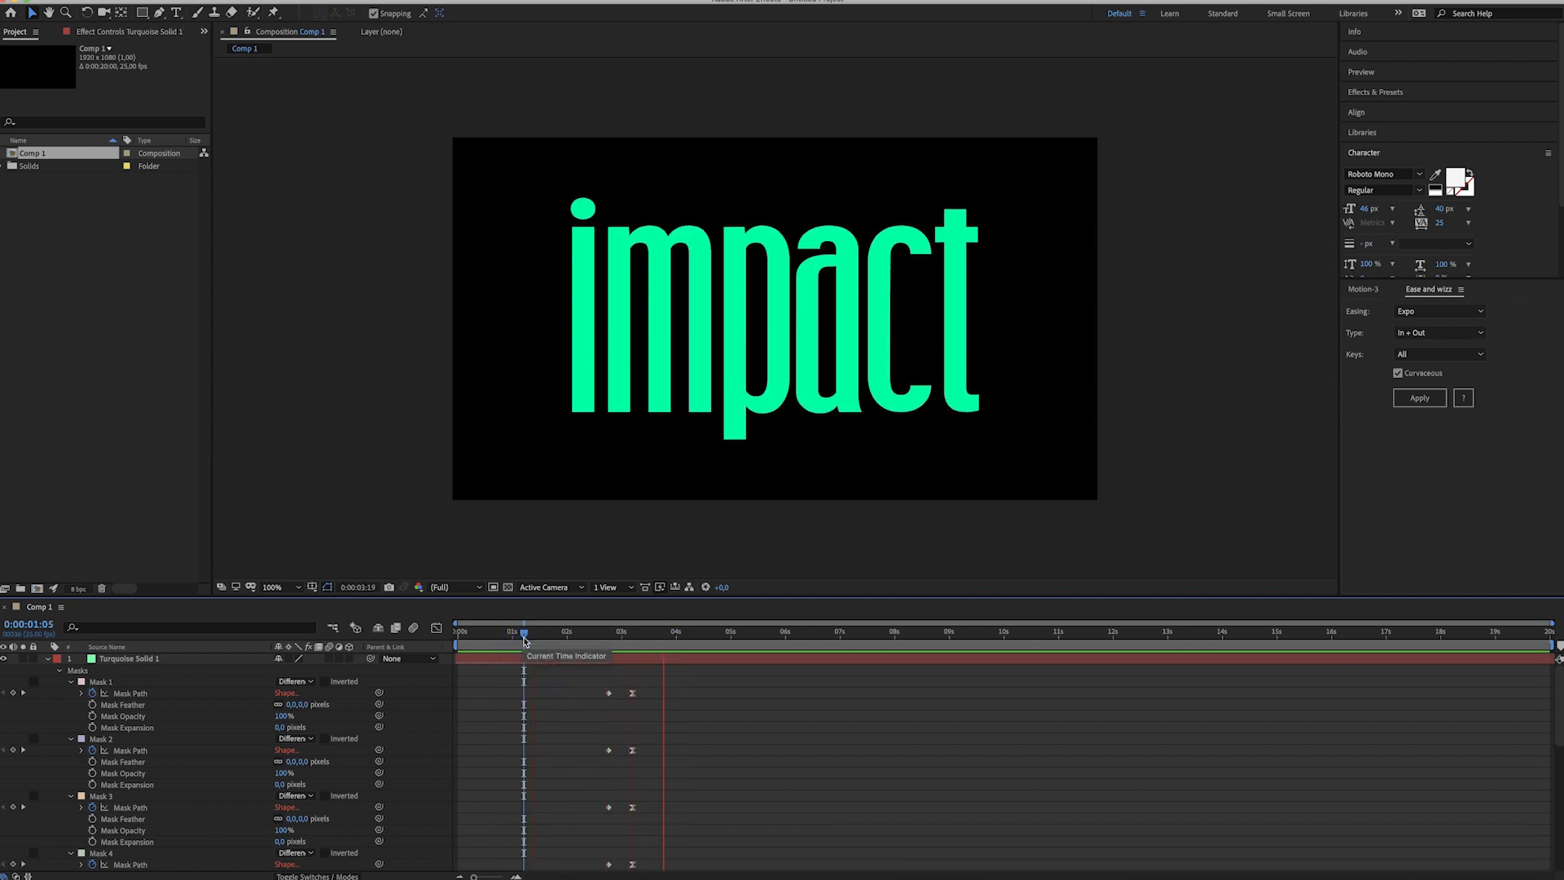
pyautogui.press('space')
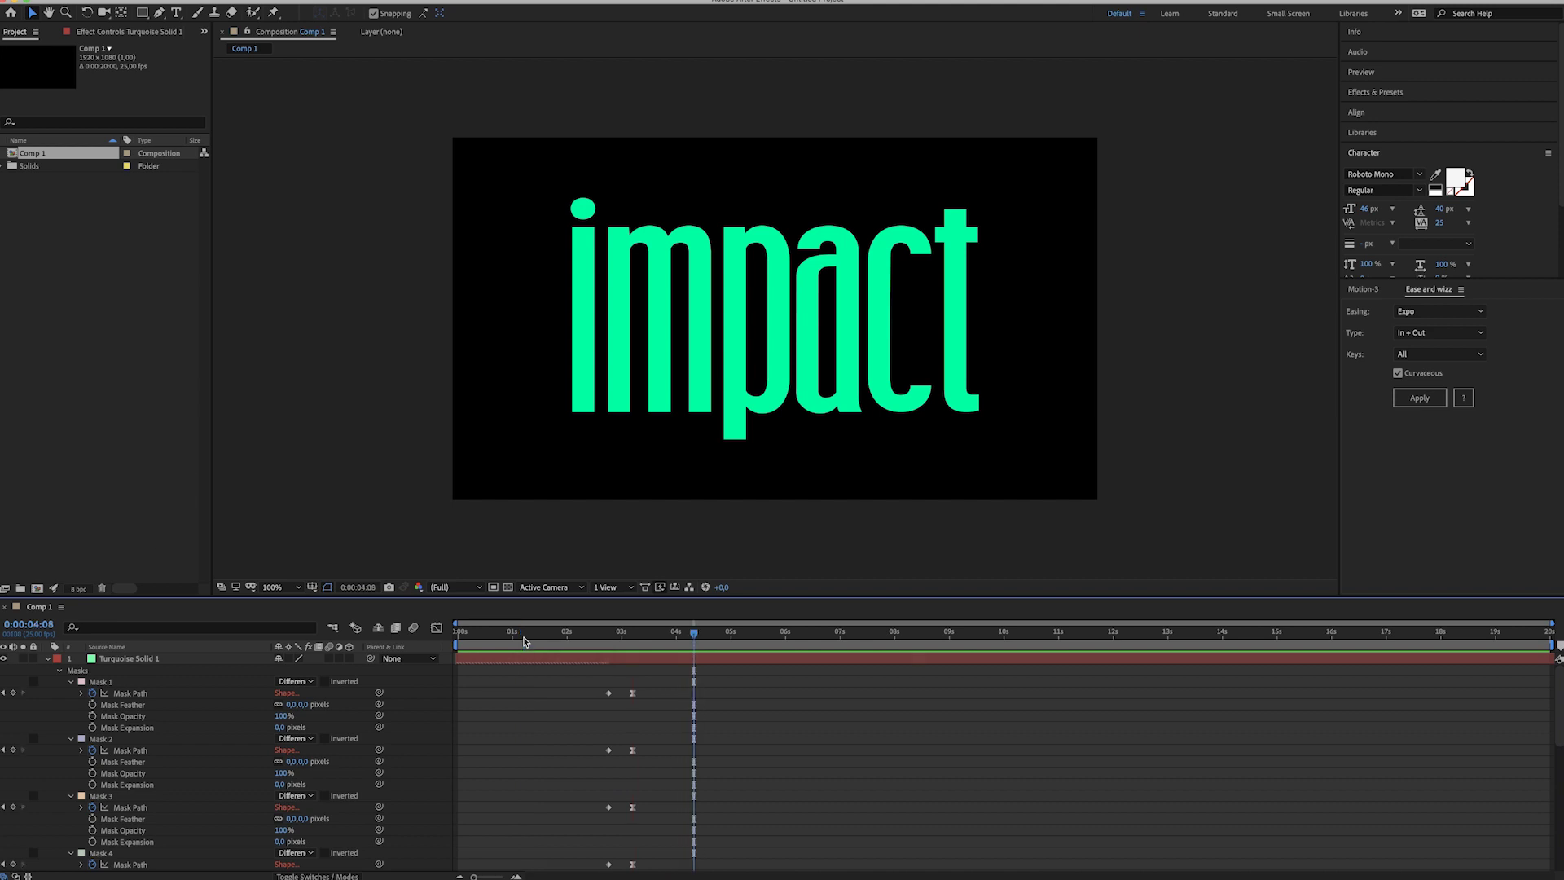
pyautogui.moveTo(580, 641); pyautogui.dragTo(604, 641)
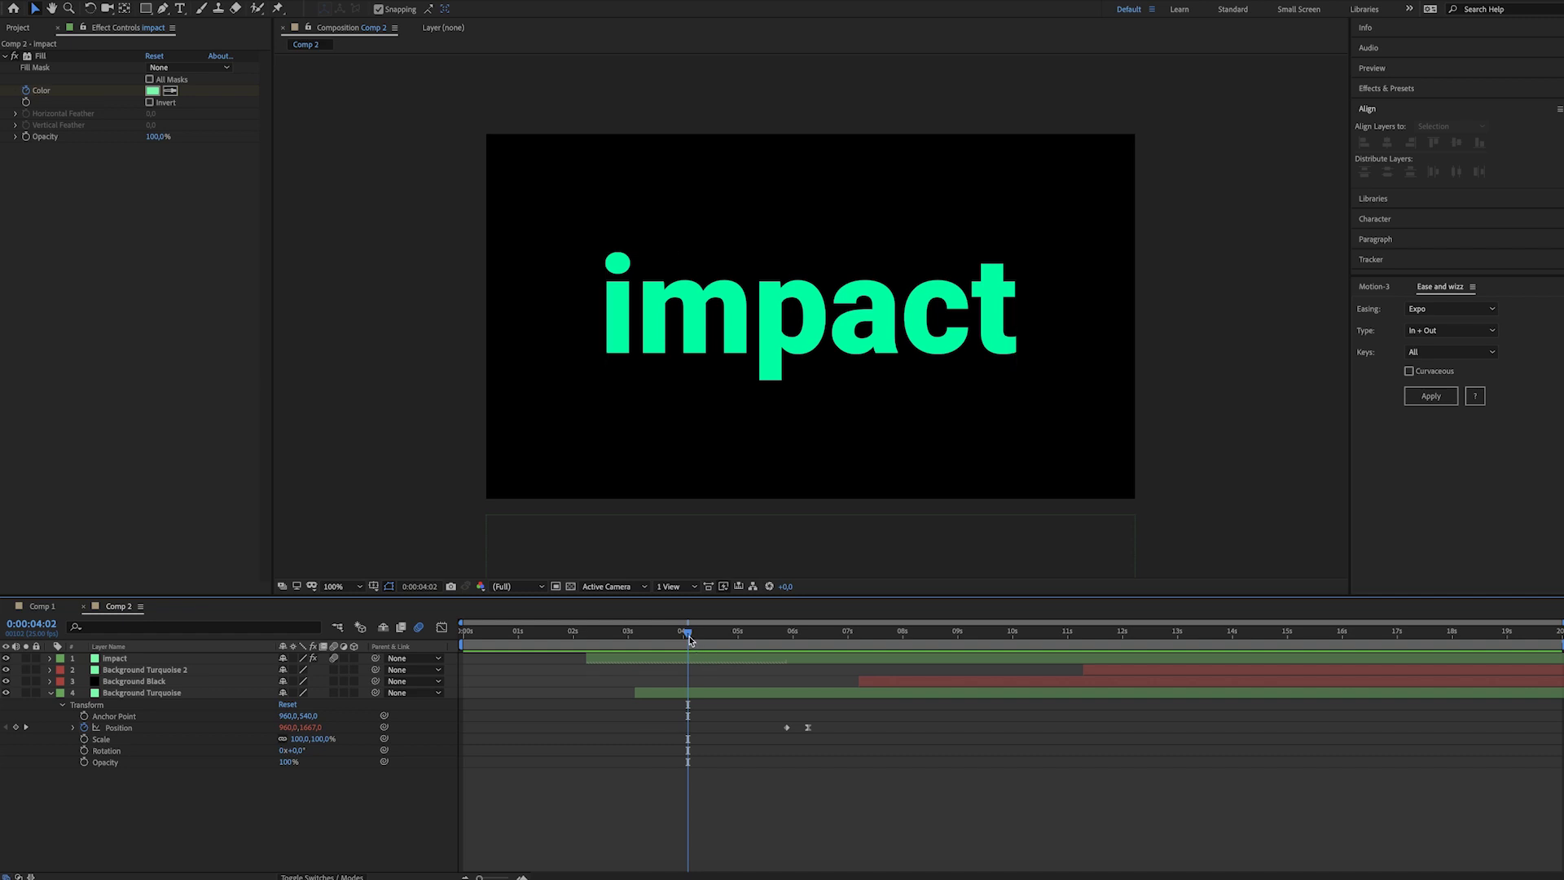
# - Scrub Comp 2 from 4:02 to 6:03 and back to watch the text turn white
pyautogui.moveTo(686, 637); pyautogui.dragTo(812, 640)
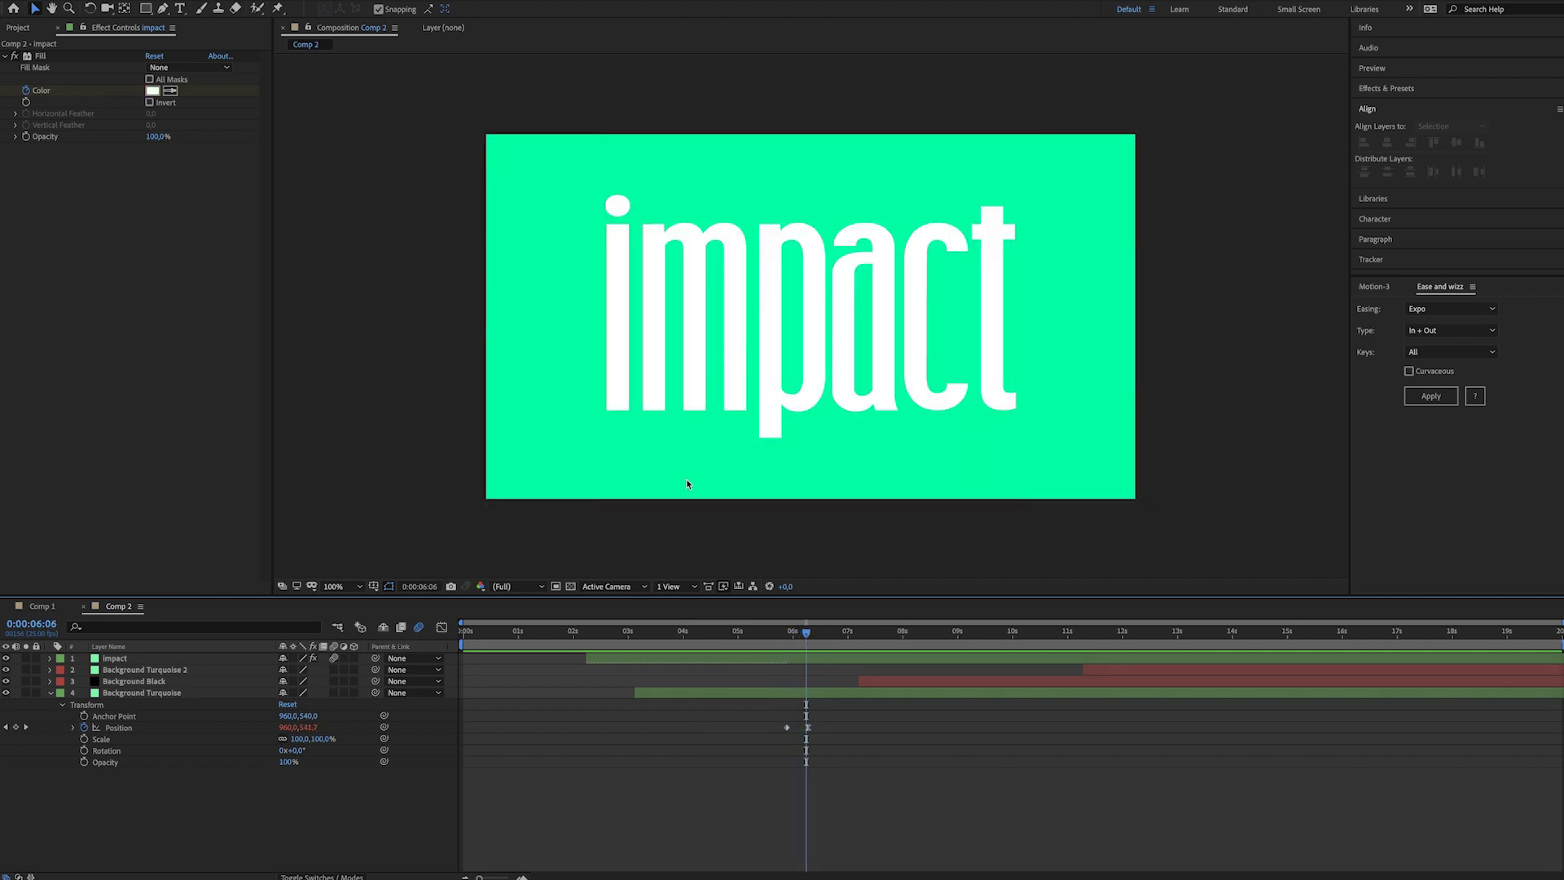
pyautogui.moveTo(808, 639)
pyautogui.mouseDown()
pyautogui.moveTo(776, 639)
pyautogui.moveTo(829, 639)
pyautogui.moveTo(778, 640)
pyautogui.mouseUp()
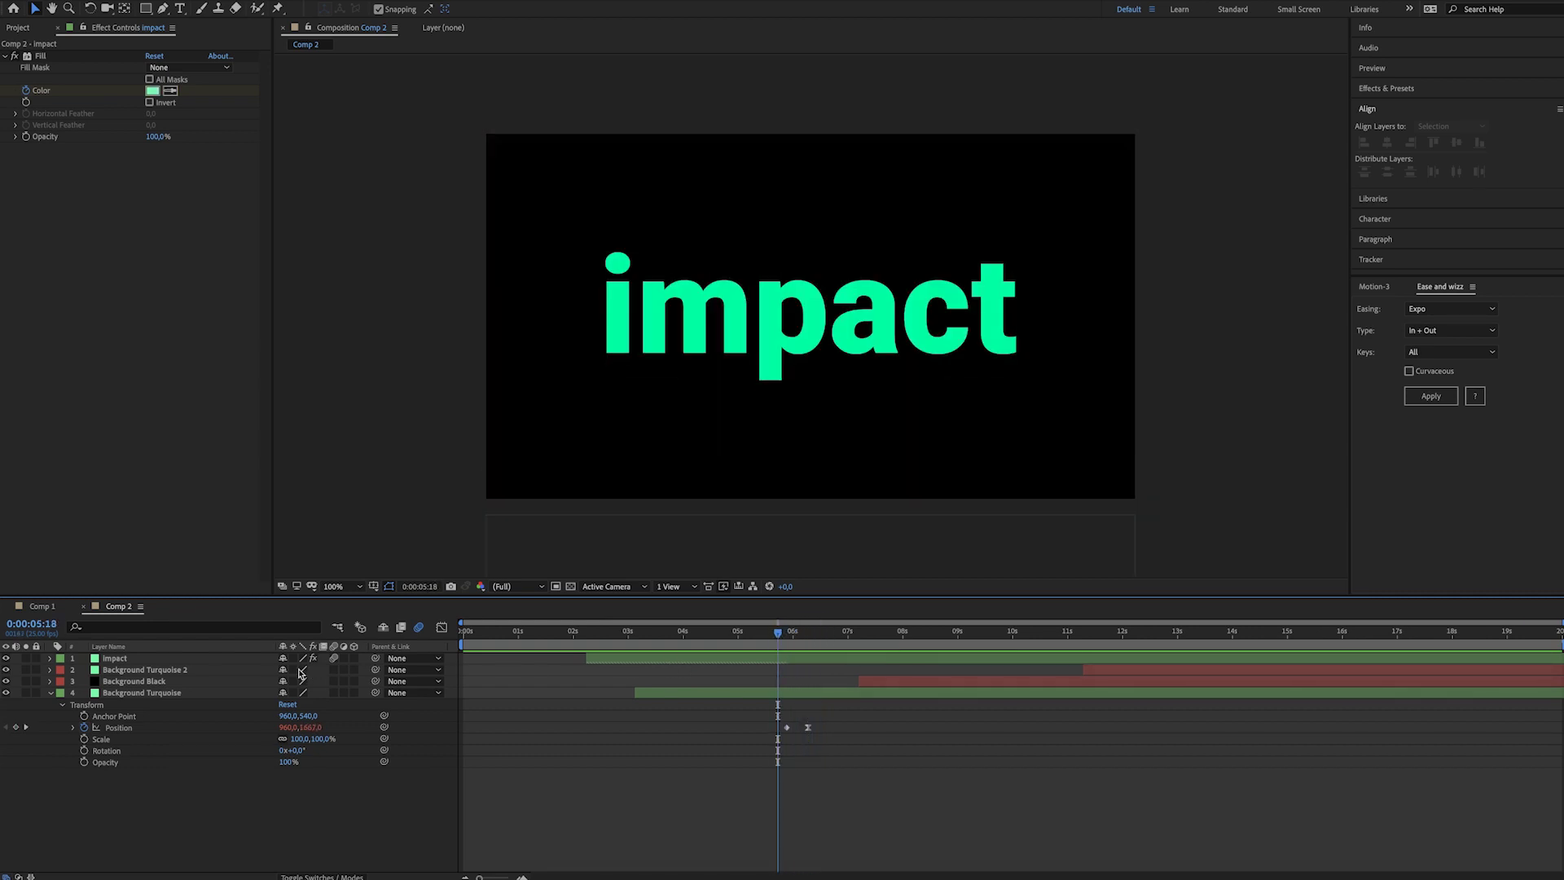
# - Expand the impact layer to show its Fill effect from Effect > Generate
pyautogui.click(123, 658)
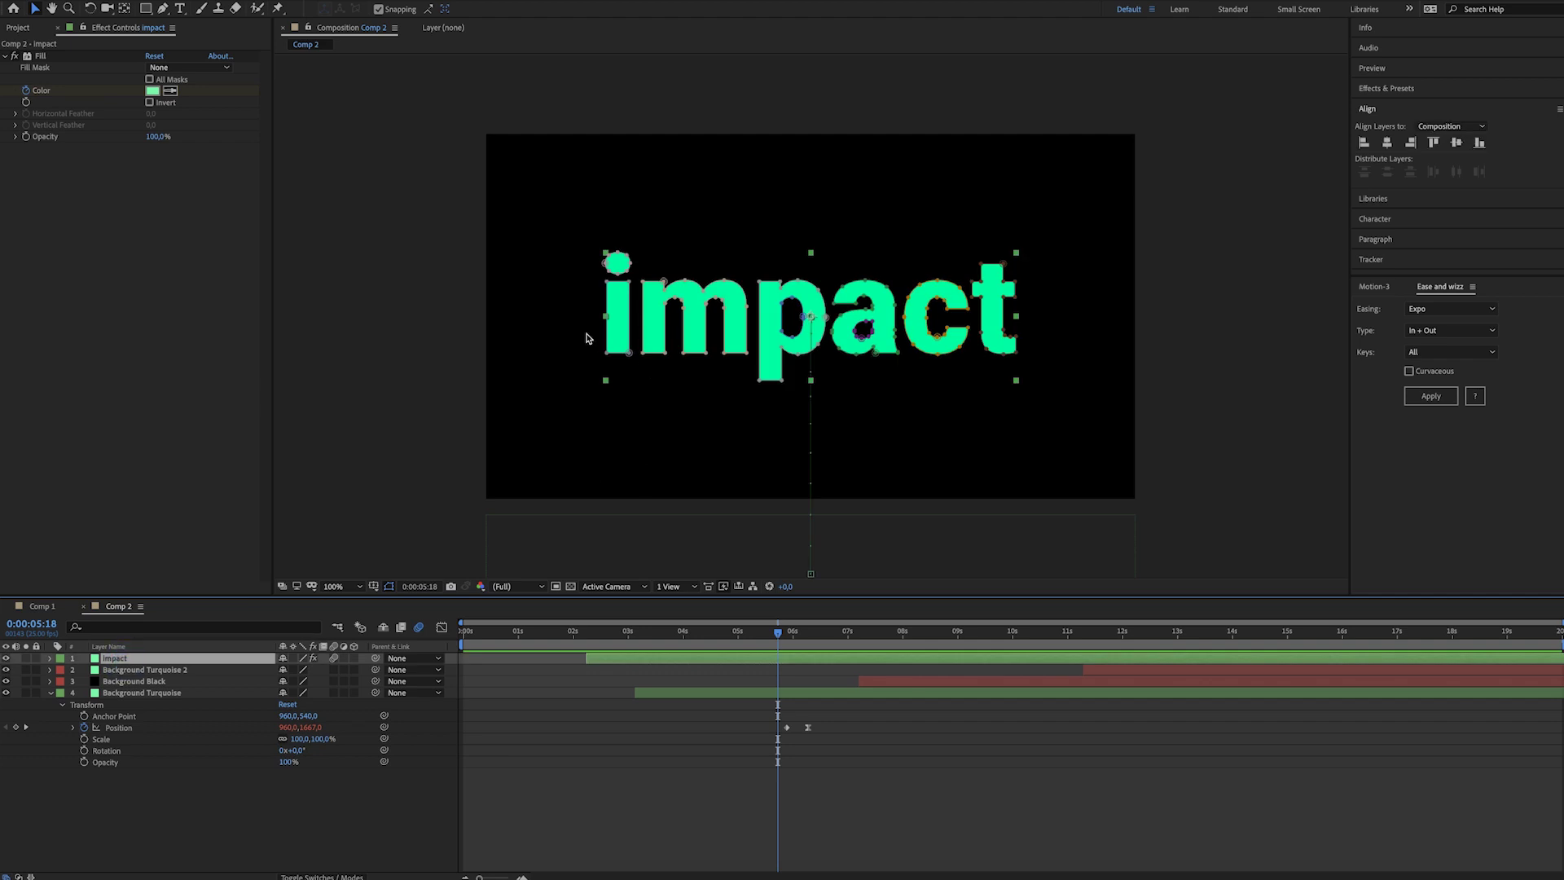
pyautogui.click(50, 658)
pyautogui.click(62, 670)
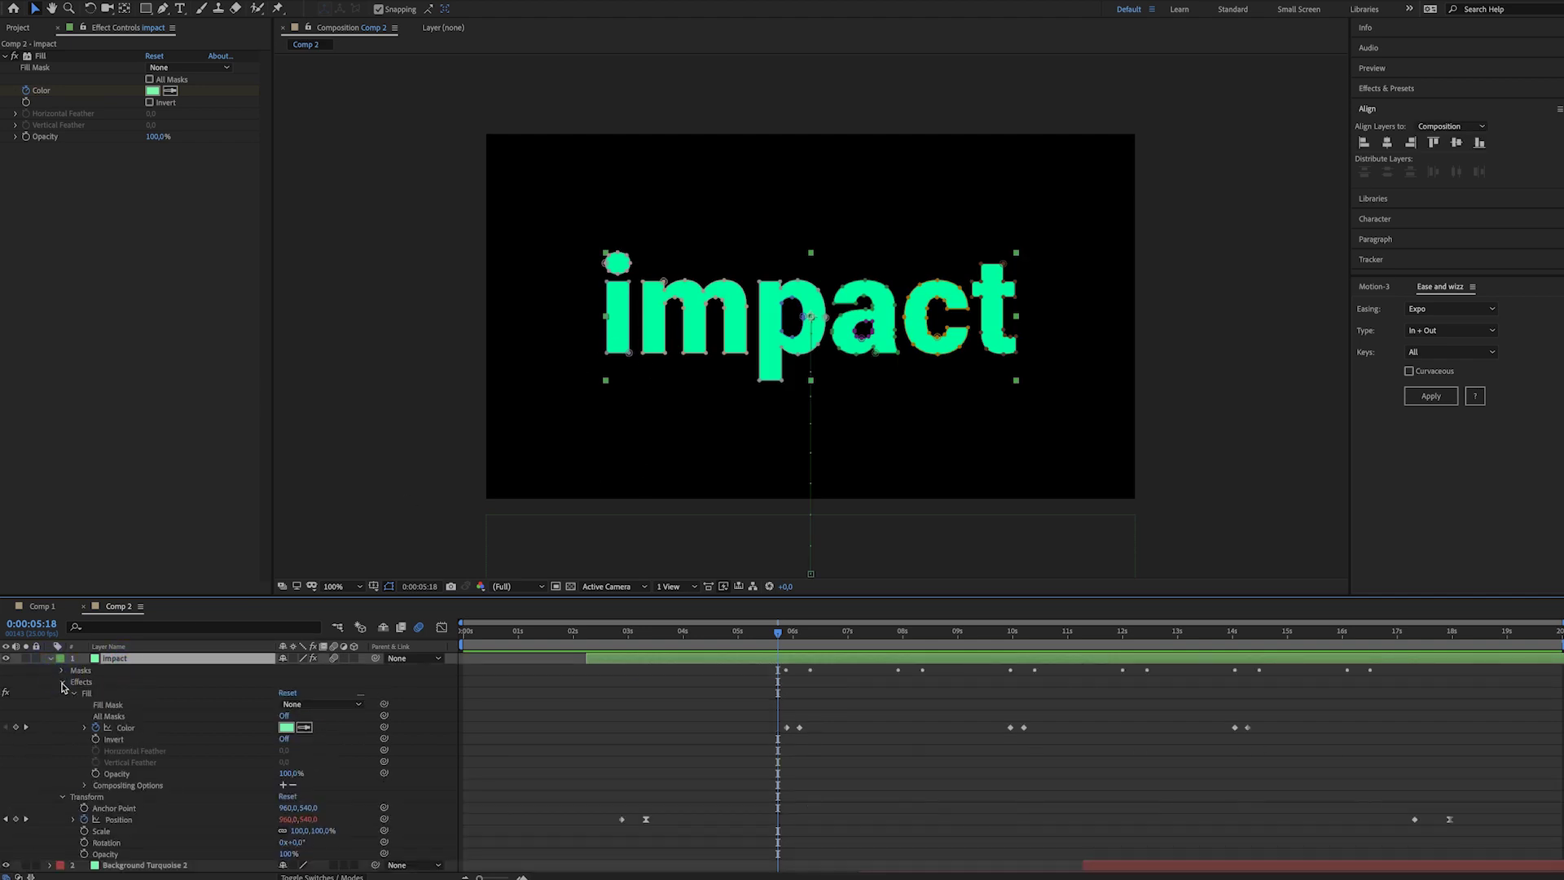
pyautogui.click(82, 693)
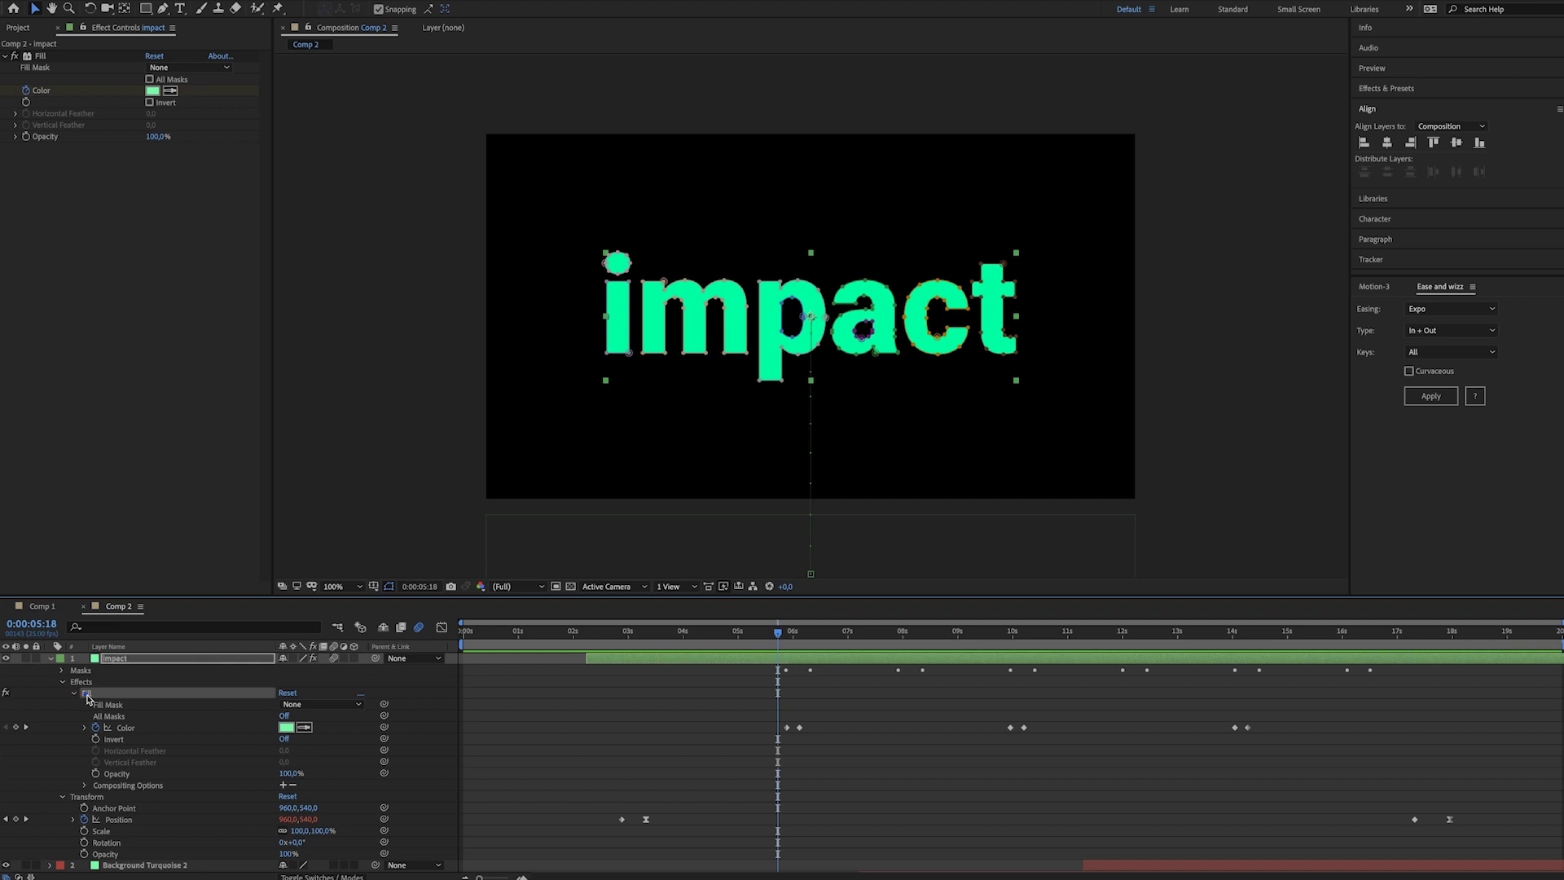
pyautogui.click(273, 0)
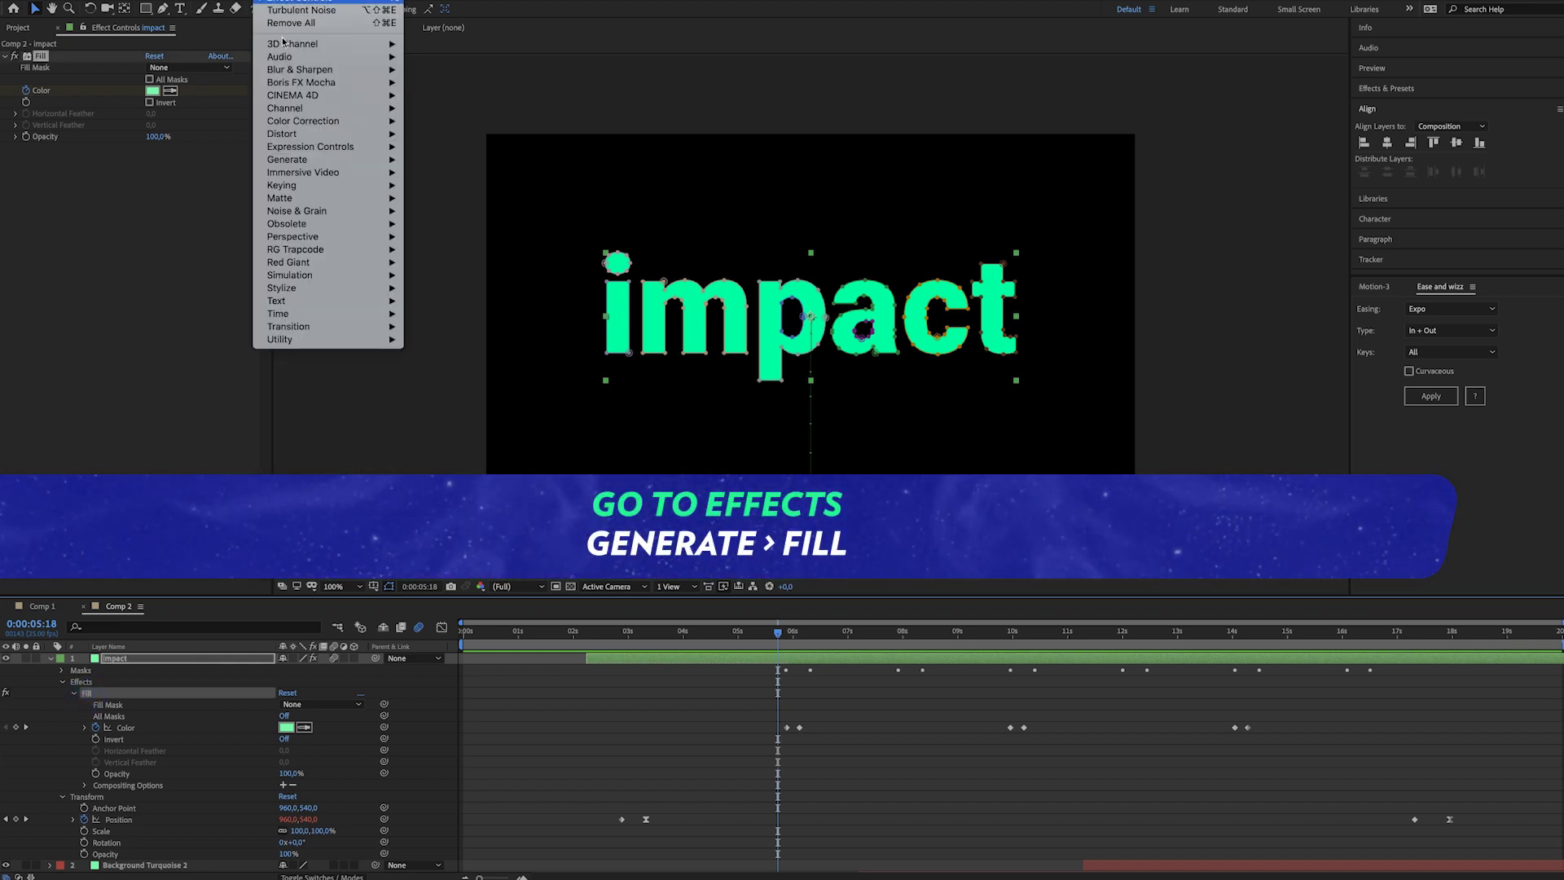
pyautogui.moveTo(320, 163)
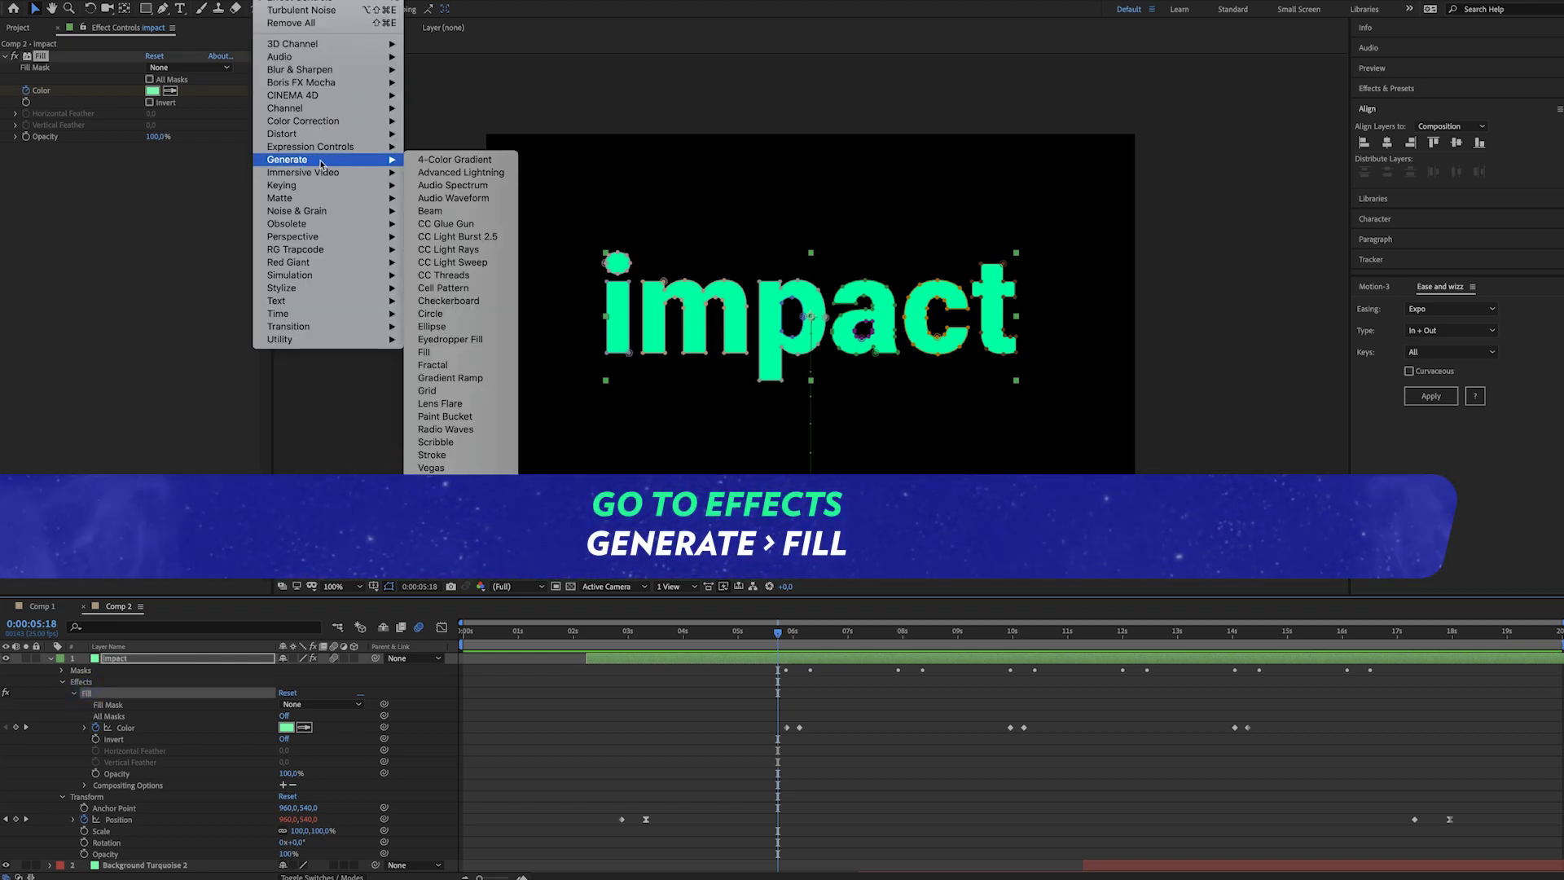
pyautogui.click(424, 352)
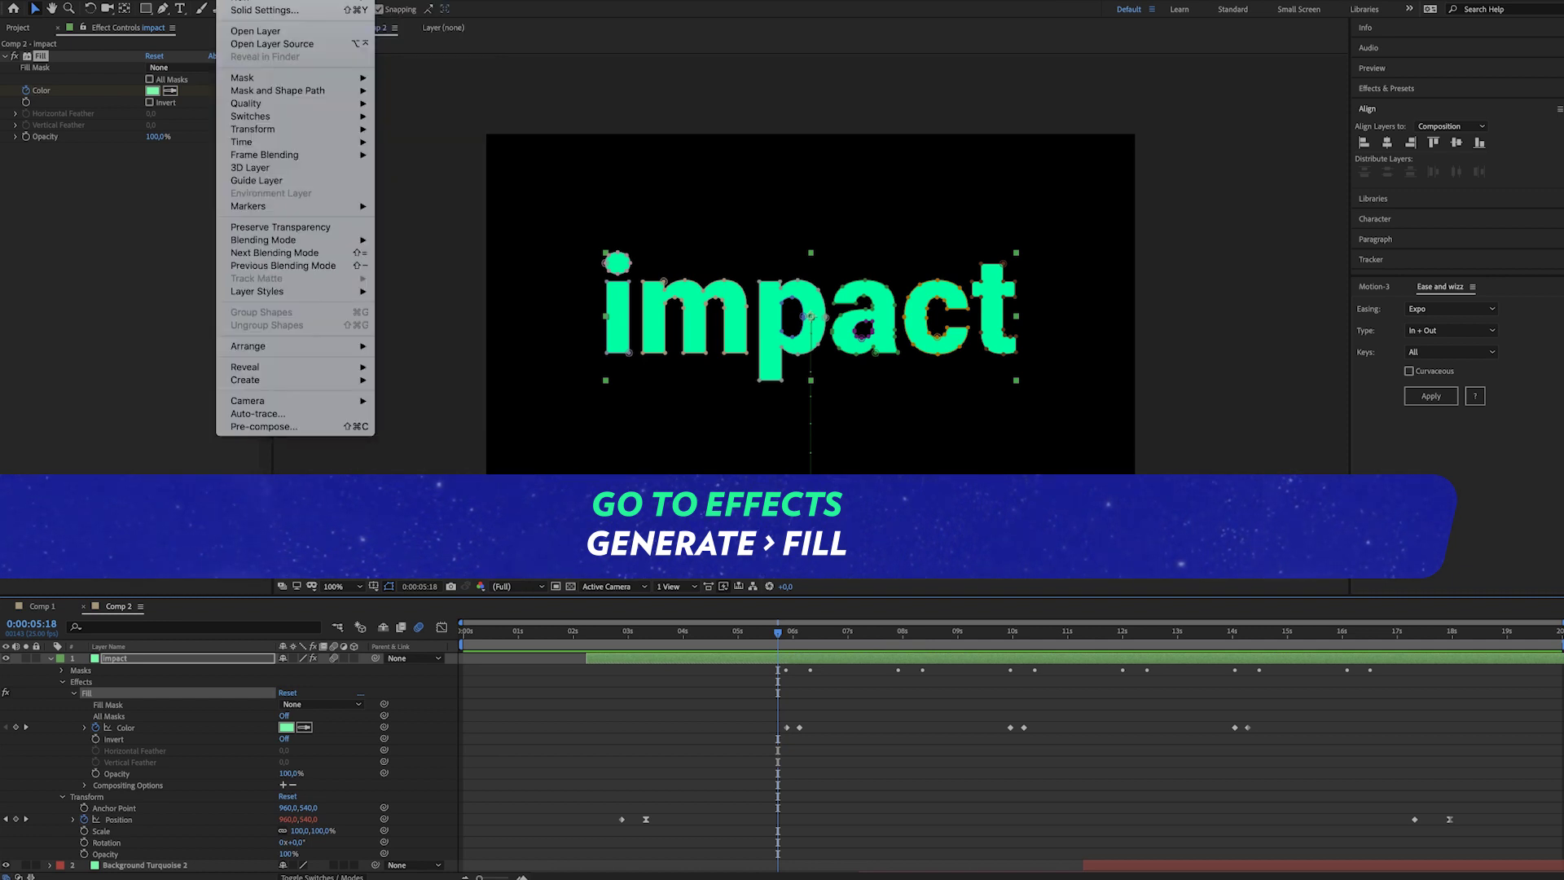
# - Step through the Fill Color keyframes at 5:22 and 6:03, then back to 6:01
pyautogui.click(26, 728)
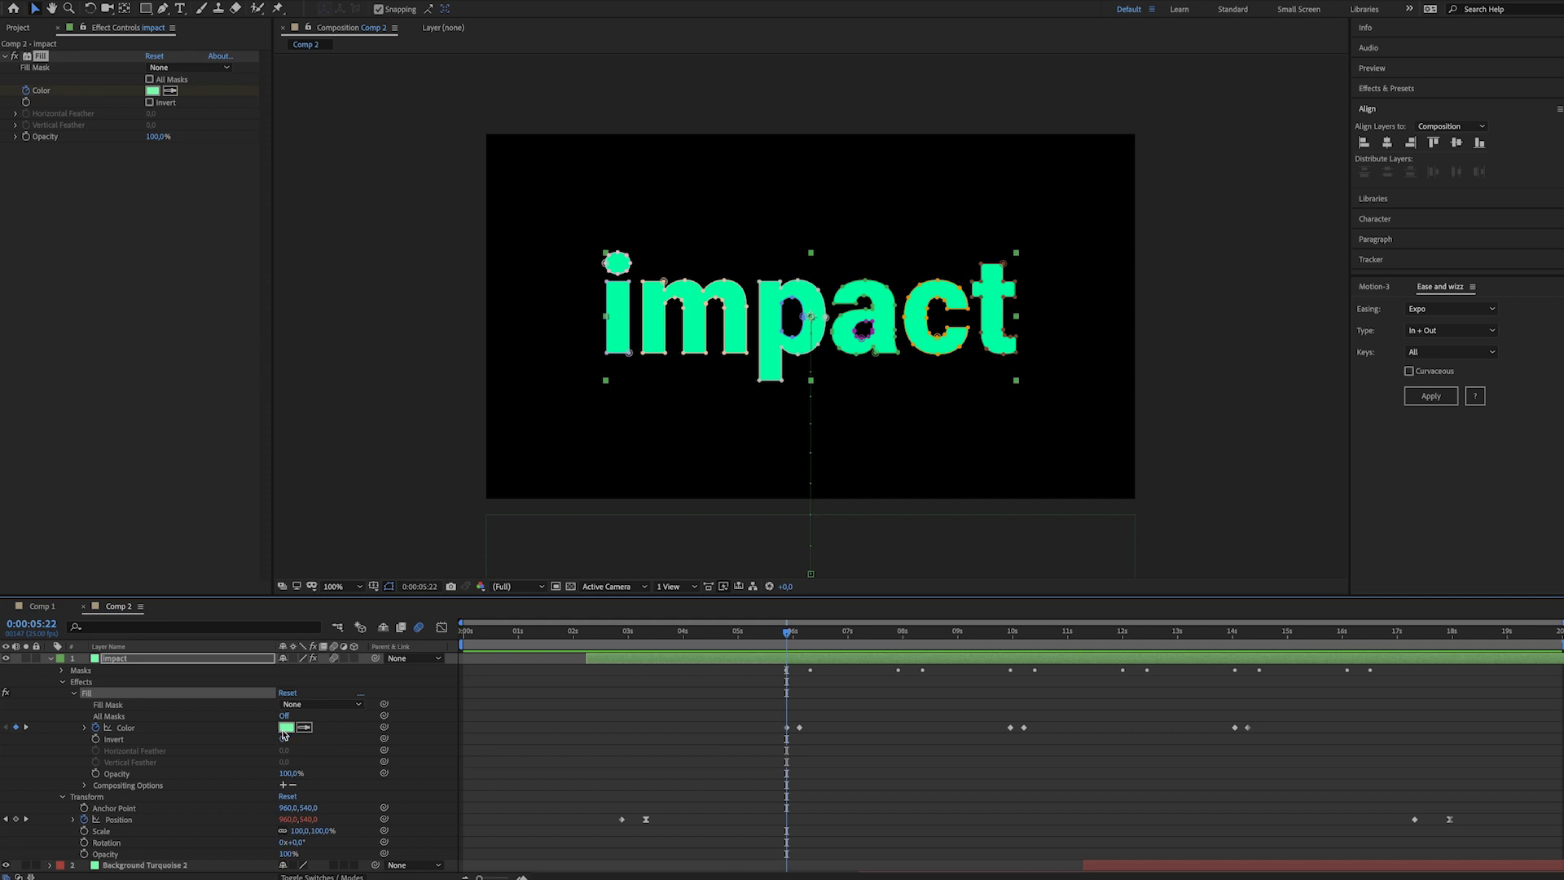
pyautogui.click(27, 727)
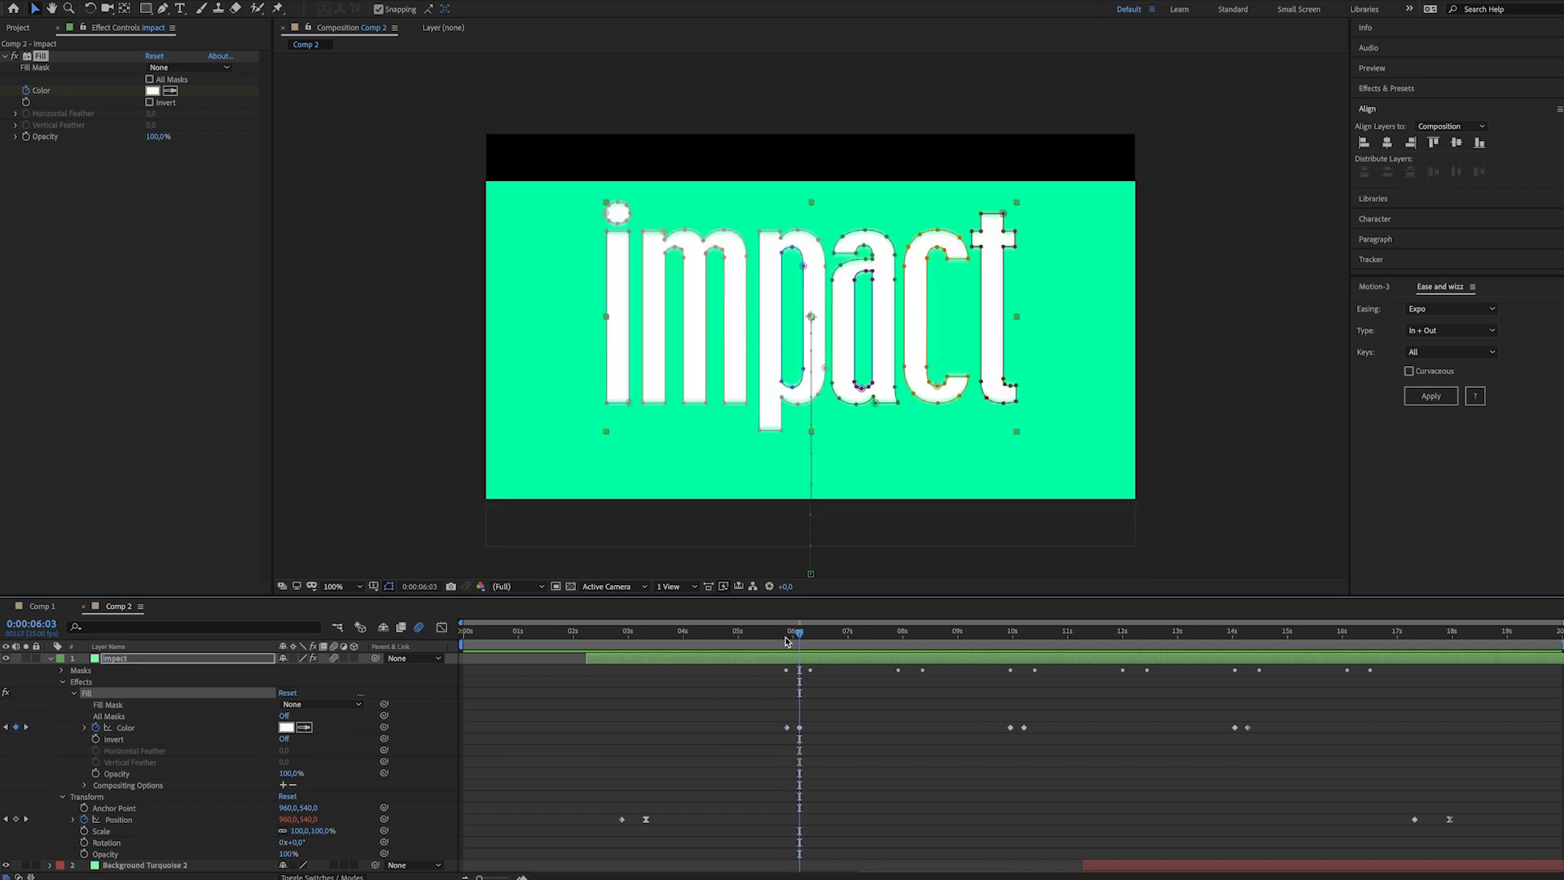
pyautogui.moveTo(787, 641)
pyautogui.mouseDown()
pyautogui.moveTo(806, 641)
pyautogui.moveTo(789, 641)
pyautogui.mouseUp()
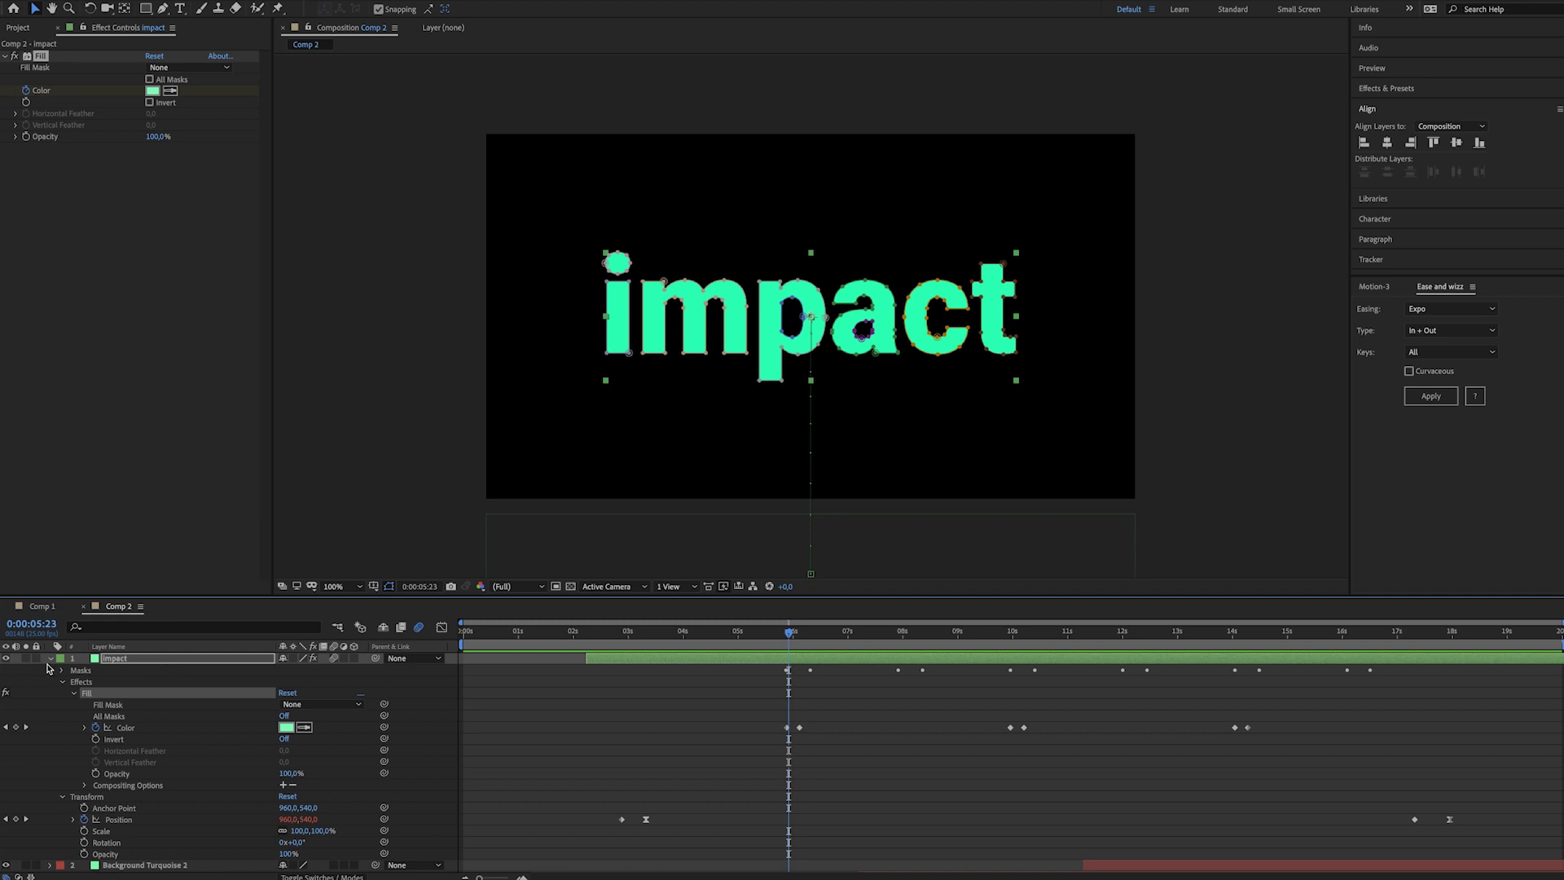
# - Collapse the impact layer and show Background Turquoise's Position keyframe at 5:22 (960,1667)
pyautogui.click(50, 659)
pyautogui.click(706, 693)
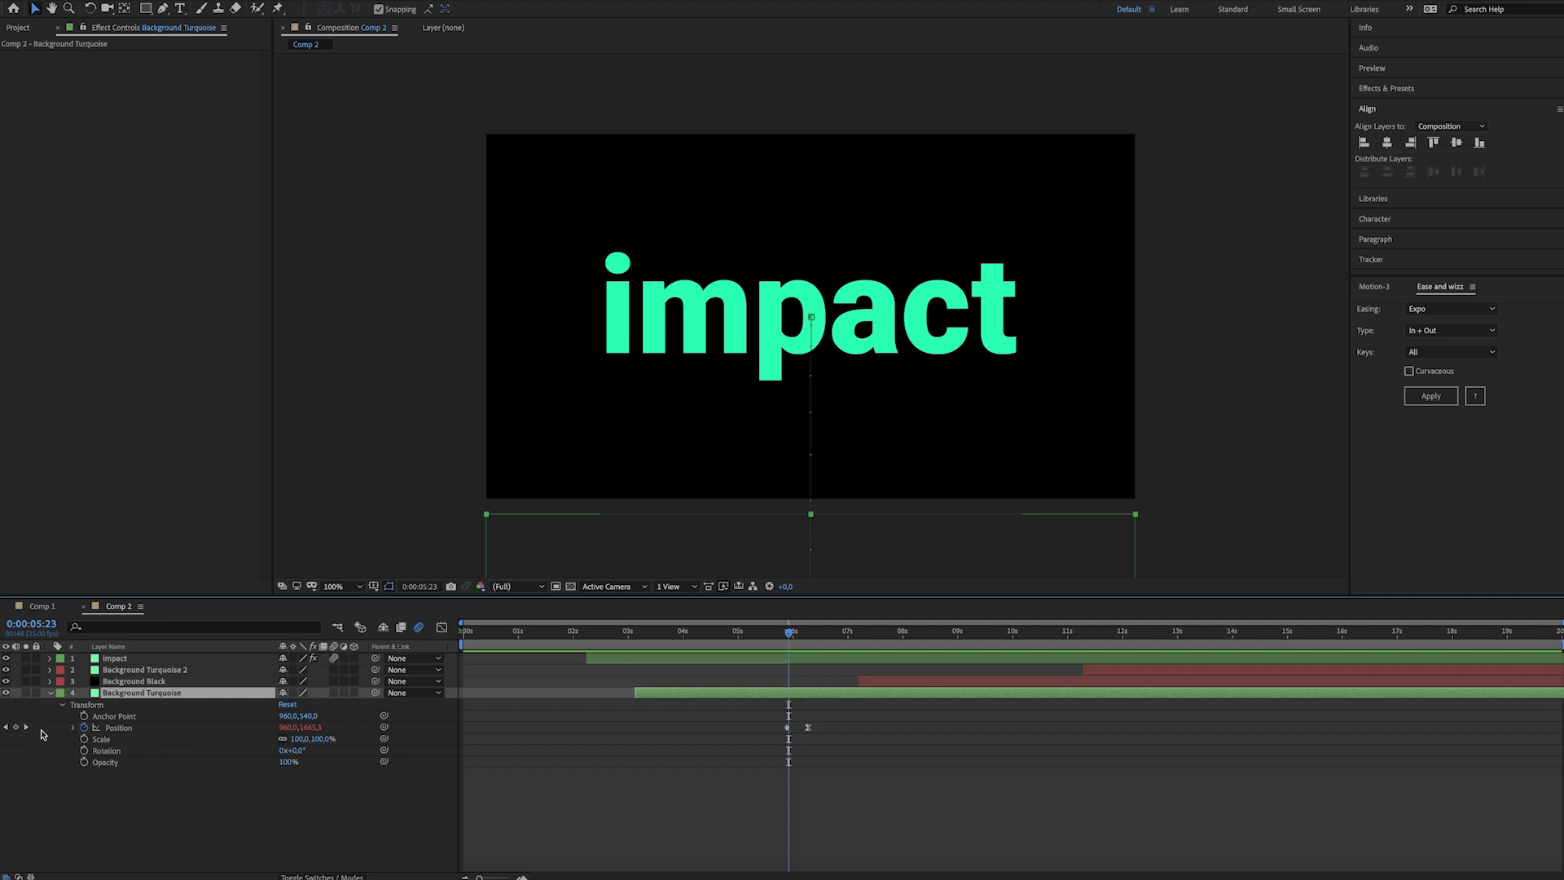
pyautogui.click(6, 727)
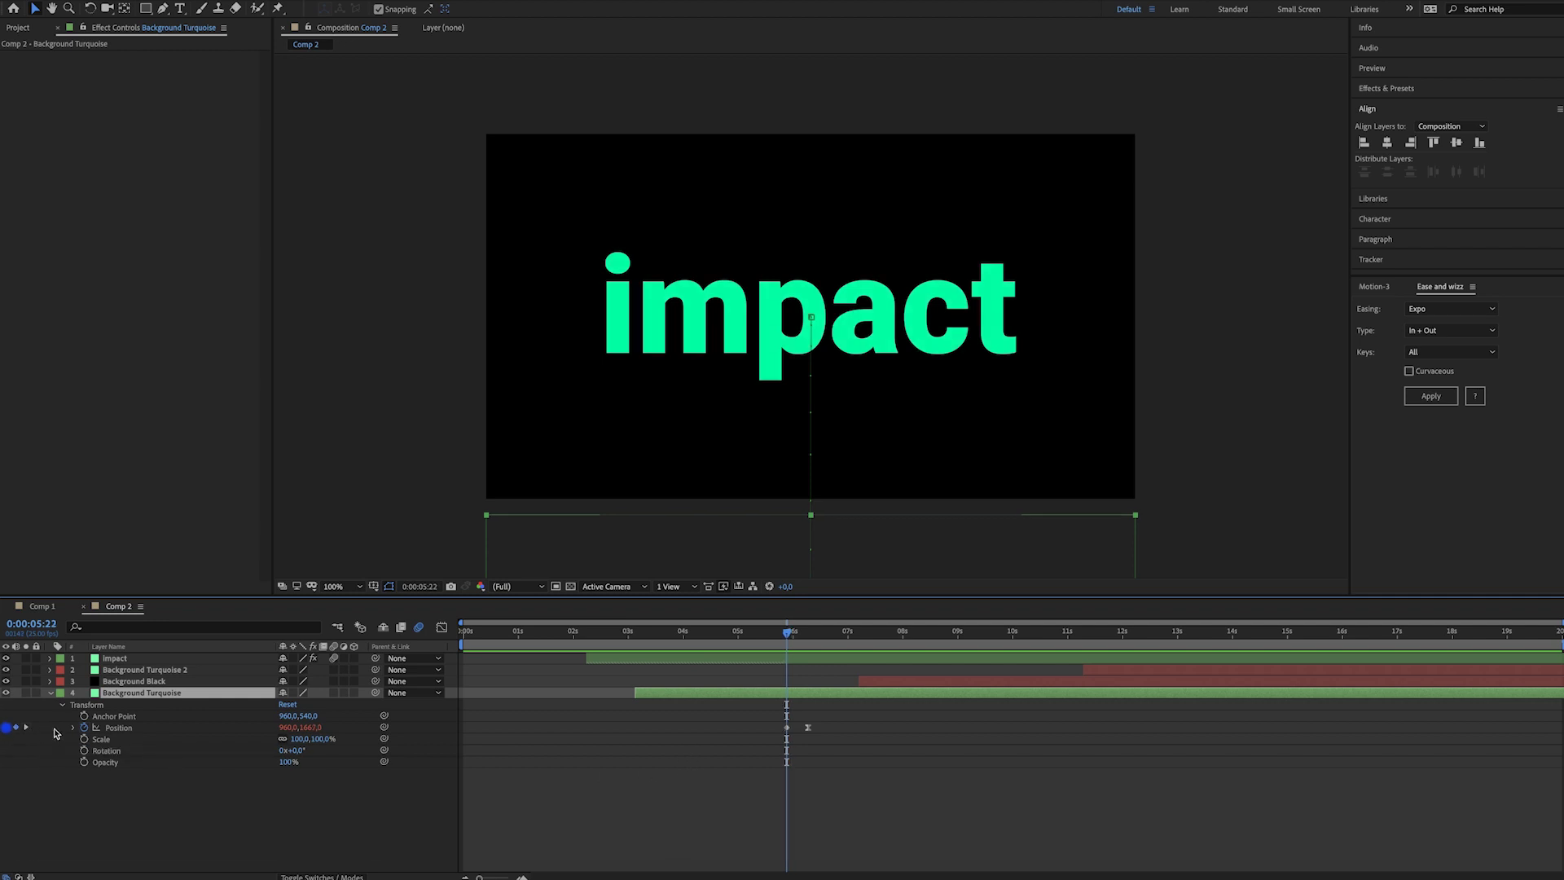
pyautogui.click(119, 727)
pyautogui.click(607, 557)
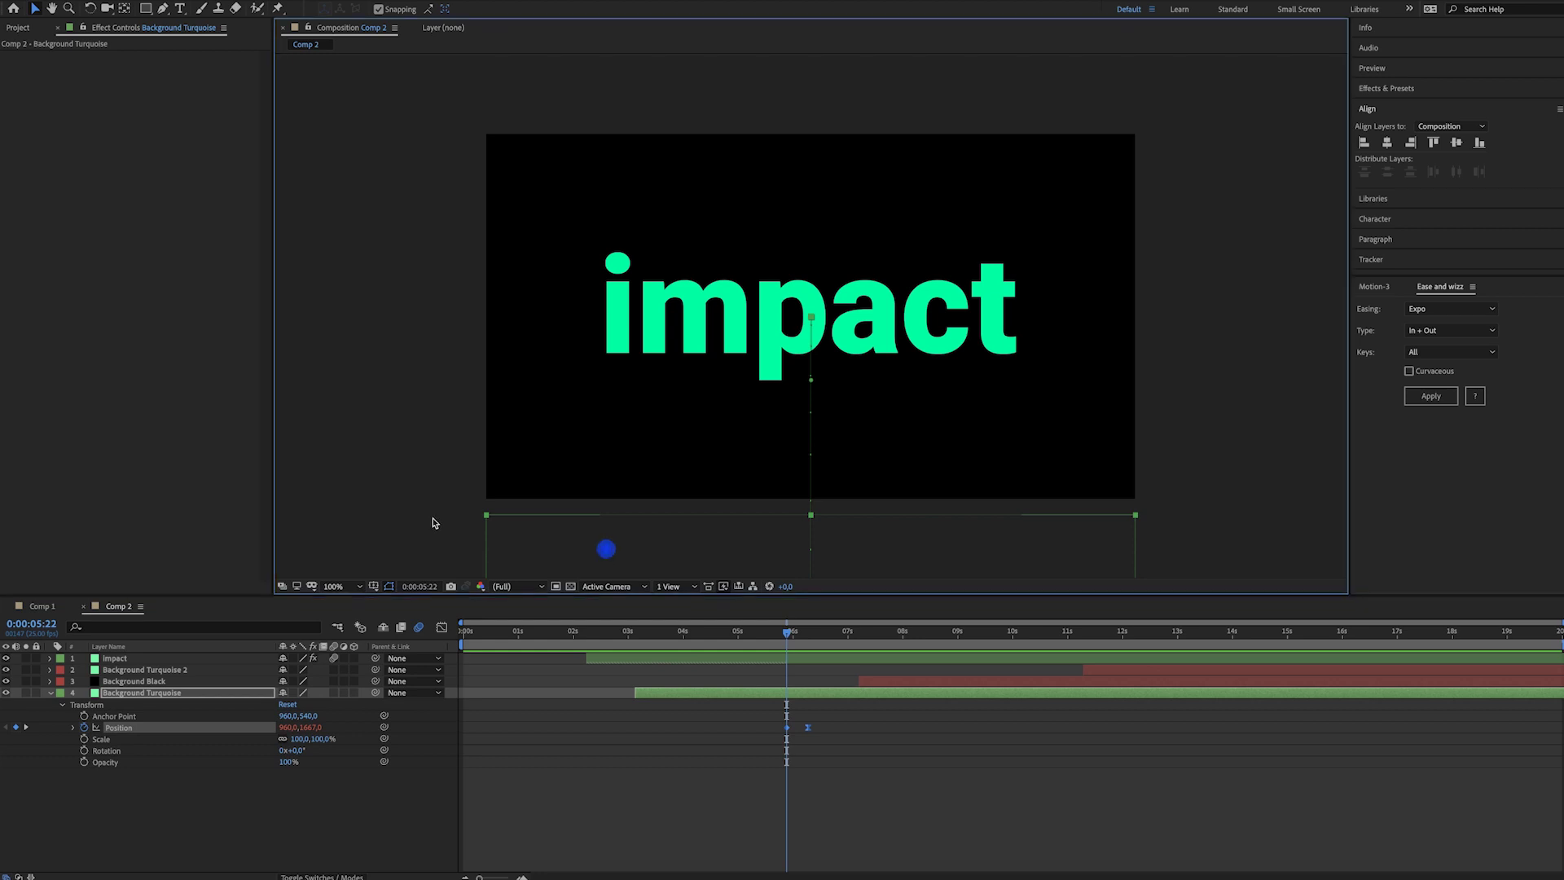
pyautogui.click(418, 524)
pyautogui.click(493, 531)
# - Check the 6:07 Position keyframe at 960,540, then preview Comp 2 from about 5:05
pyautogui.click(25, 727)
pyautogui.click(558, 524)
pyautogui.click(551, 468)
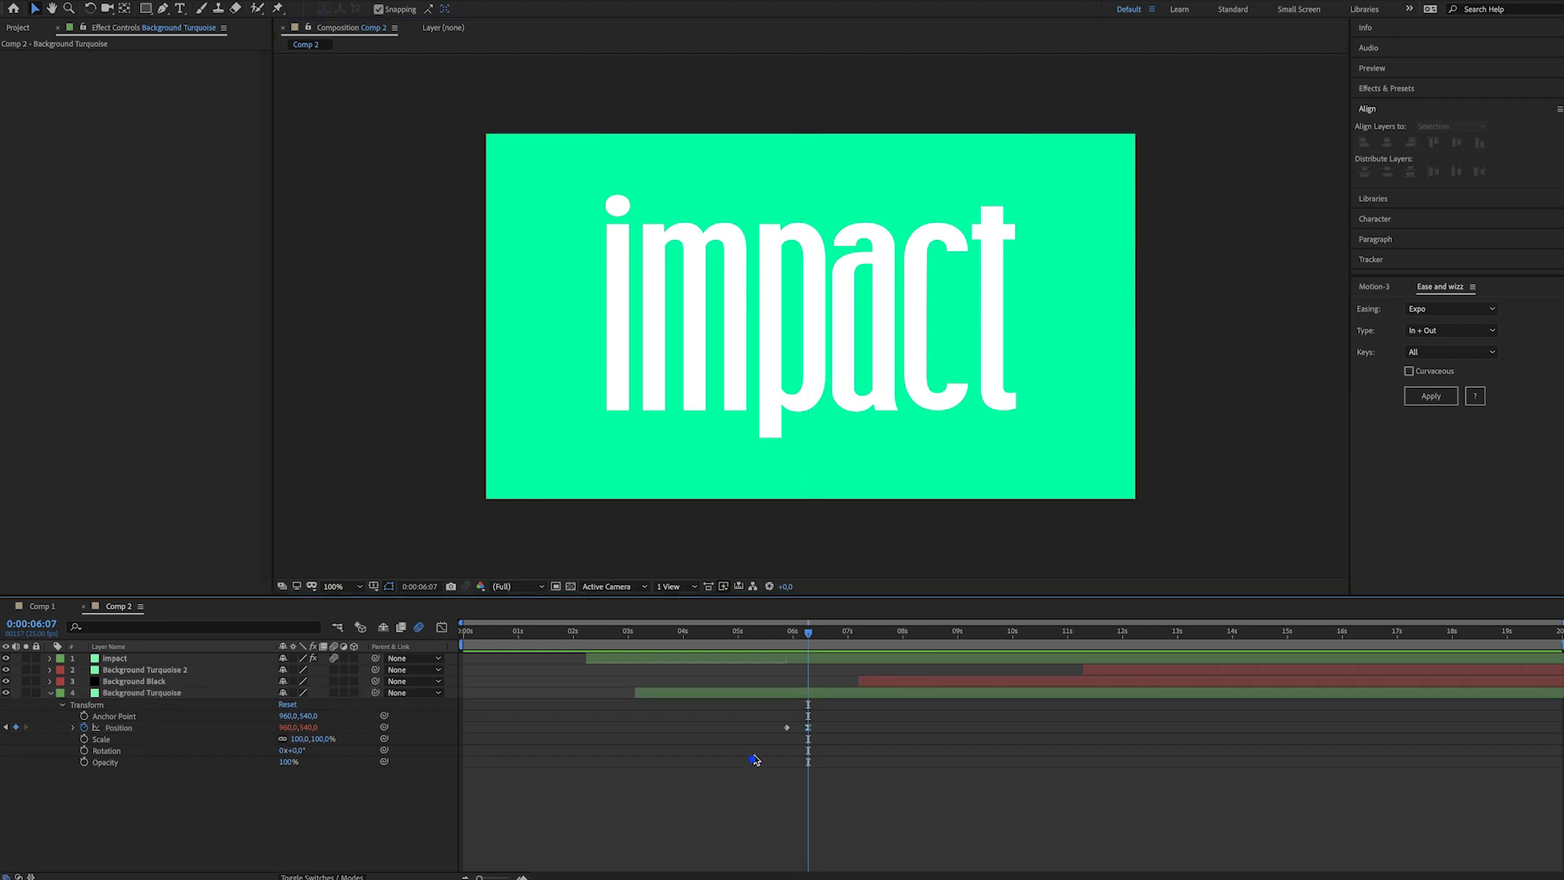
pyautogui.moveTo(769, 719); pyautogui.dragTo(837, 742)
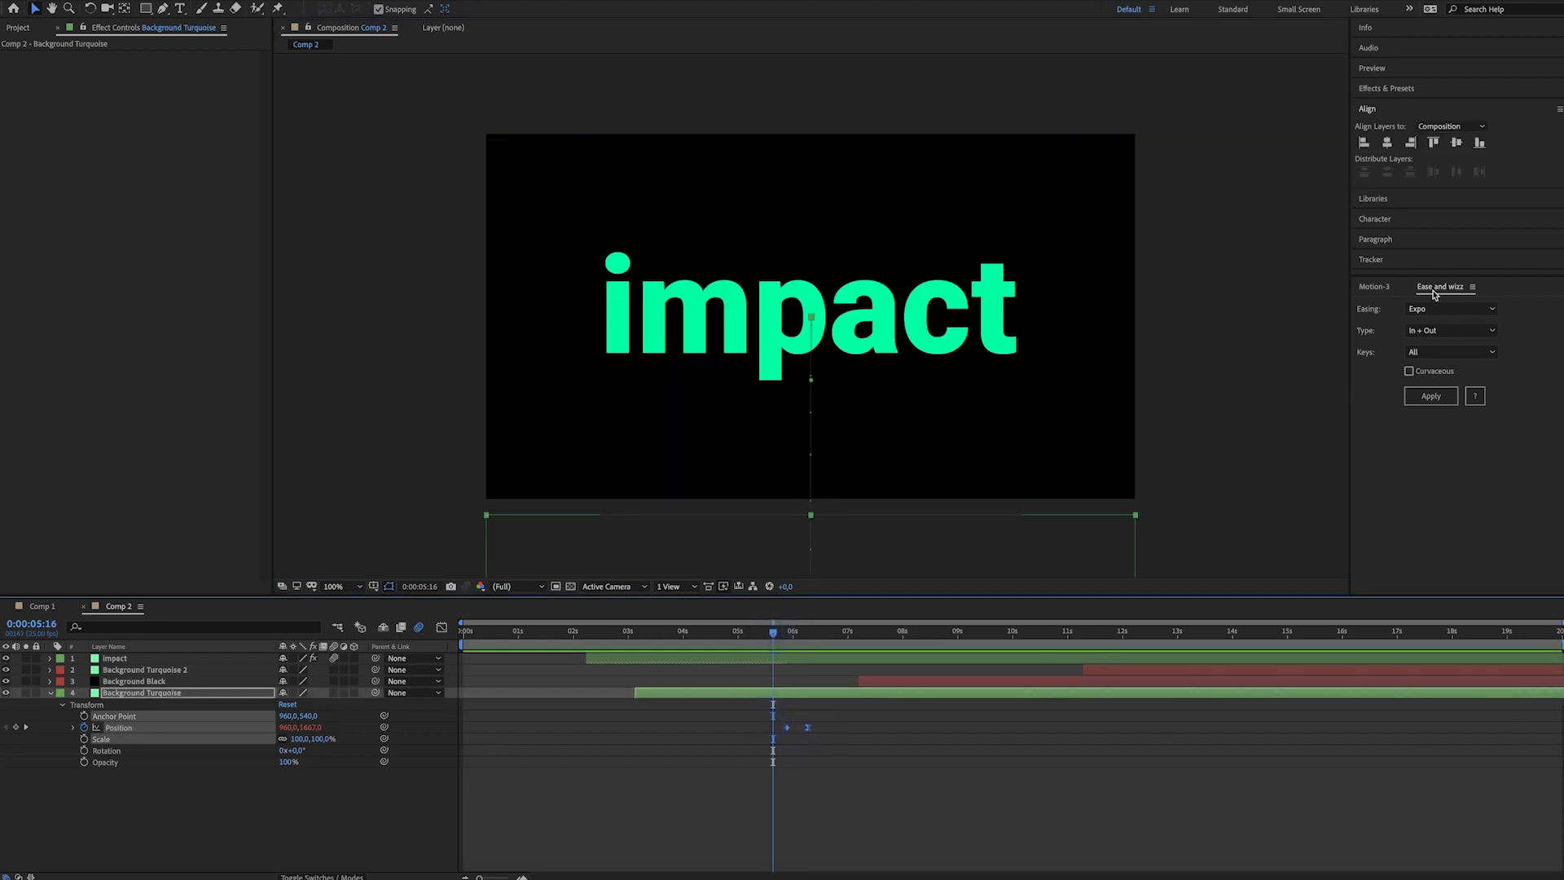
pyautogui.click(803, 761)
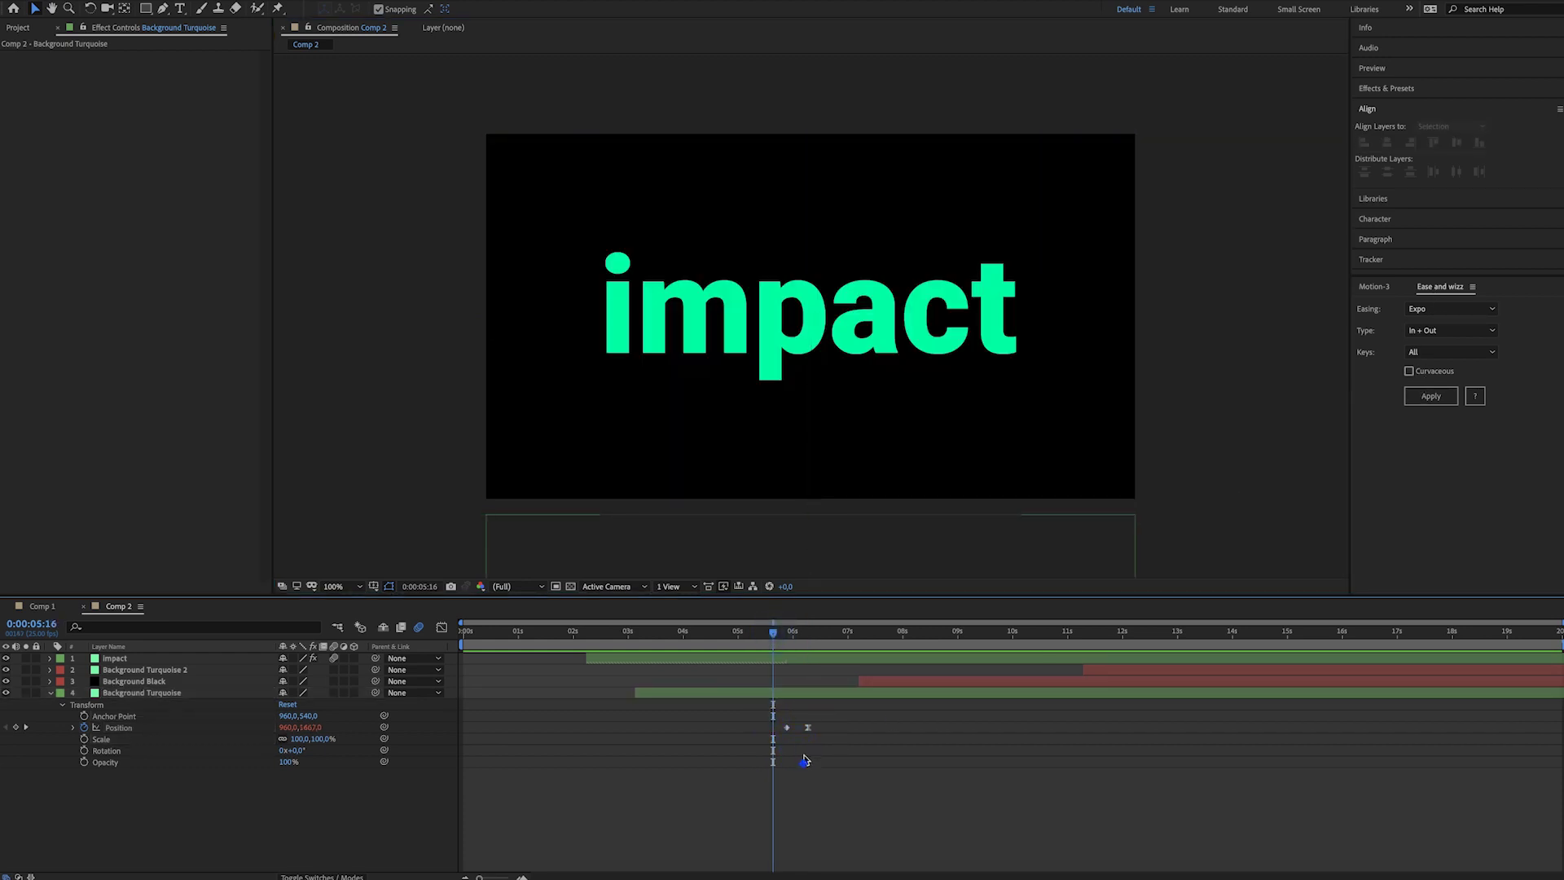
pyautogui.moveTo(774, 634); pyautogui.dragTo(740, 639)
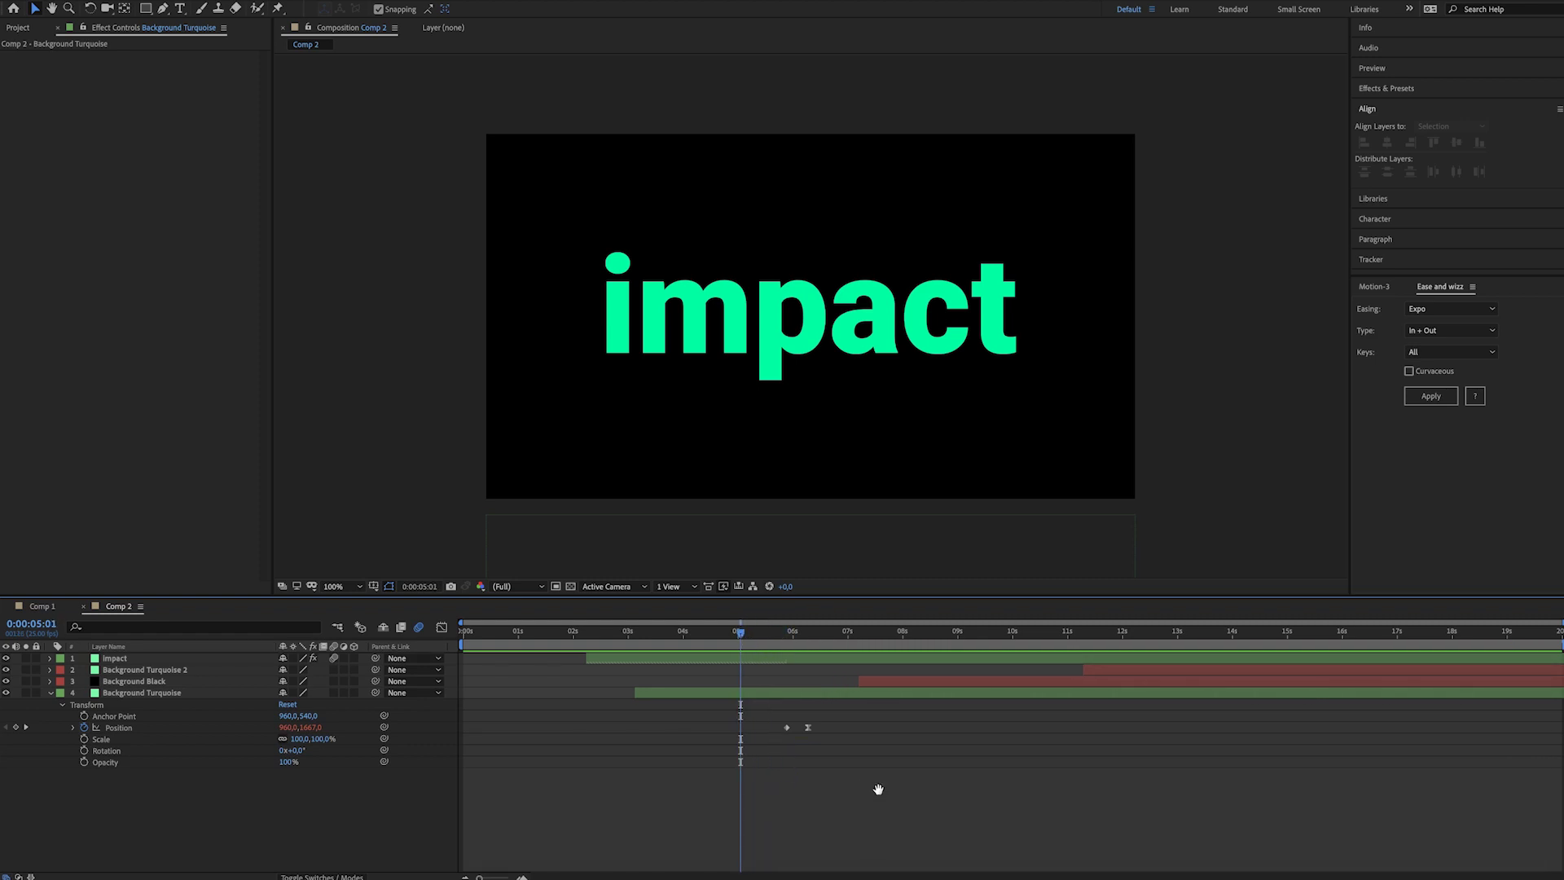
pyautogui.press('space')
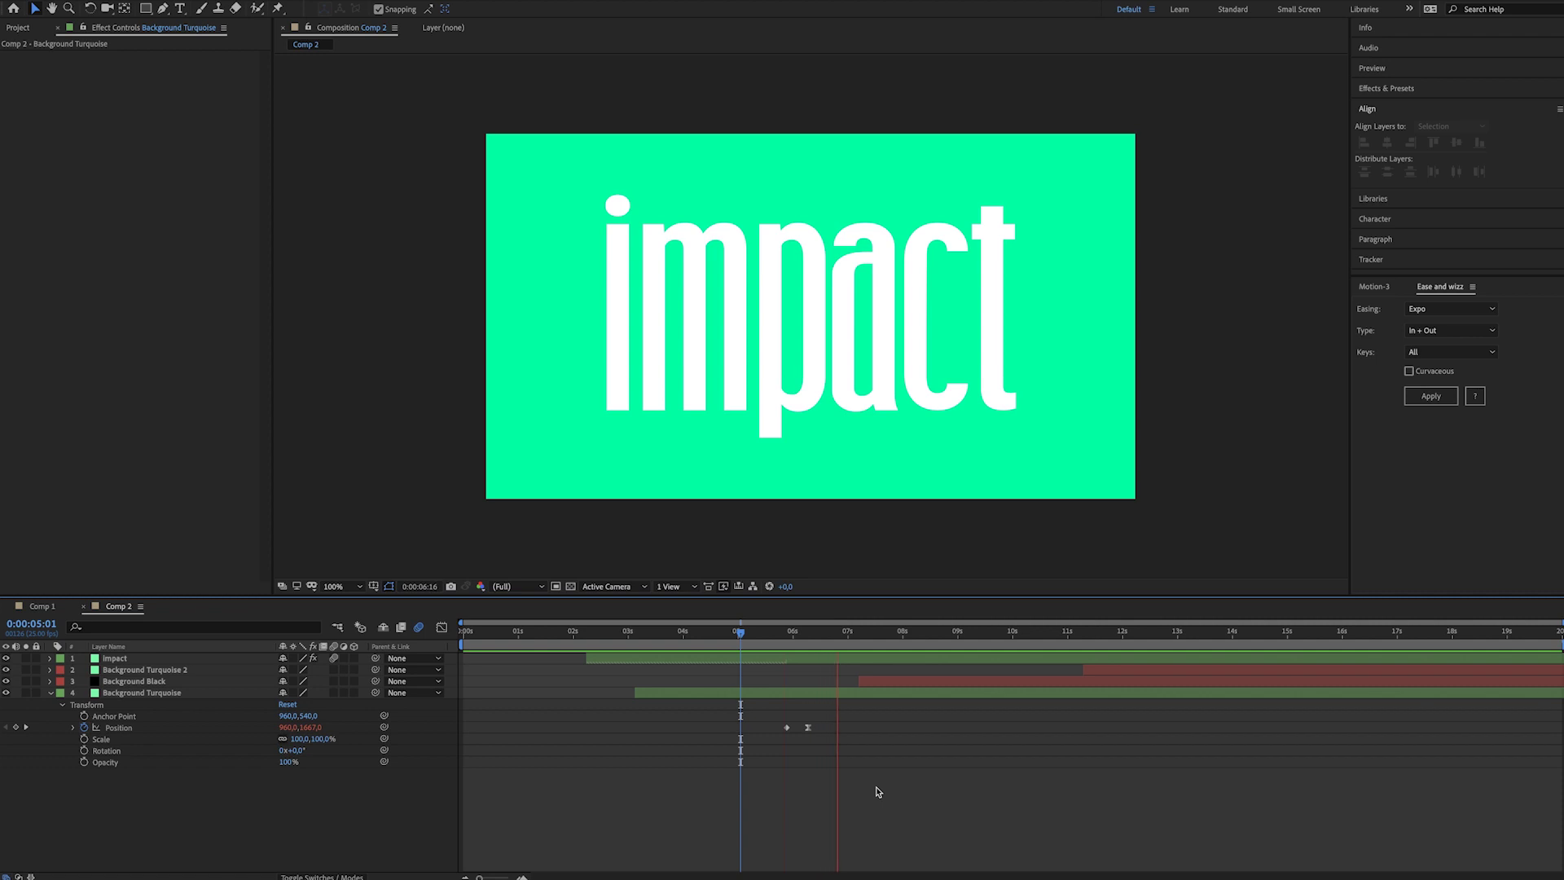